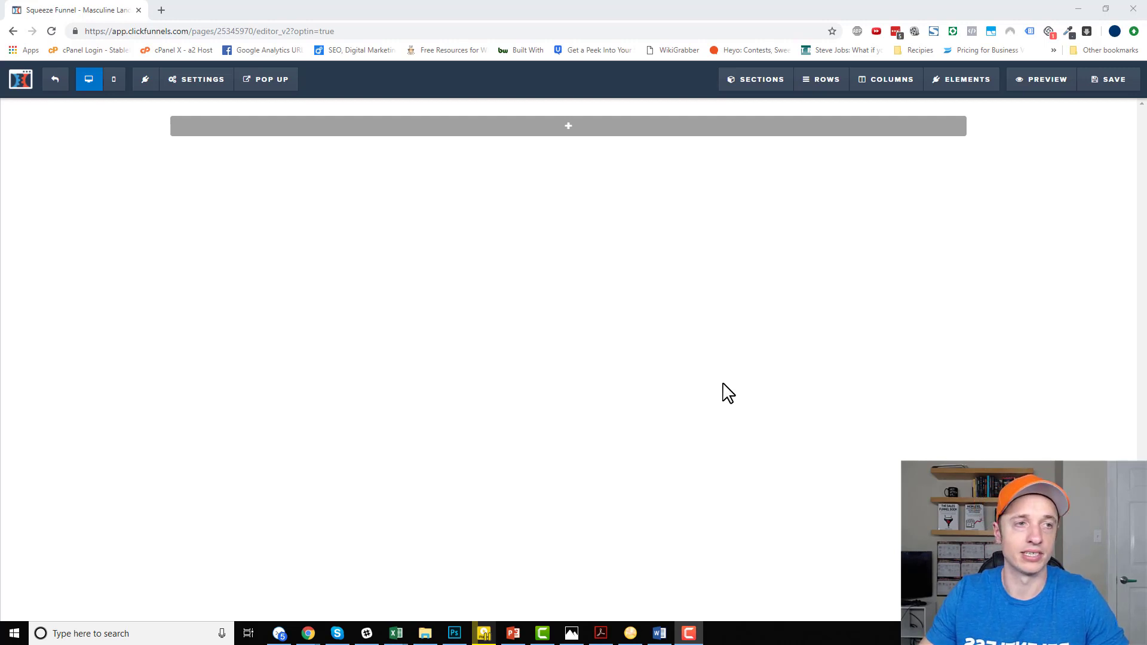
- Preview the blank page in the mobile layout and return to the desktop layout
mouse_move(335, 128)
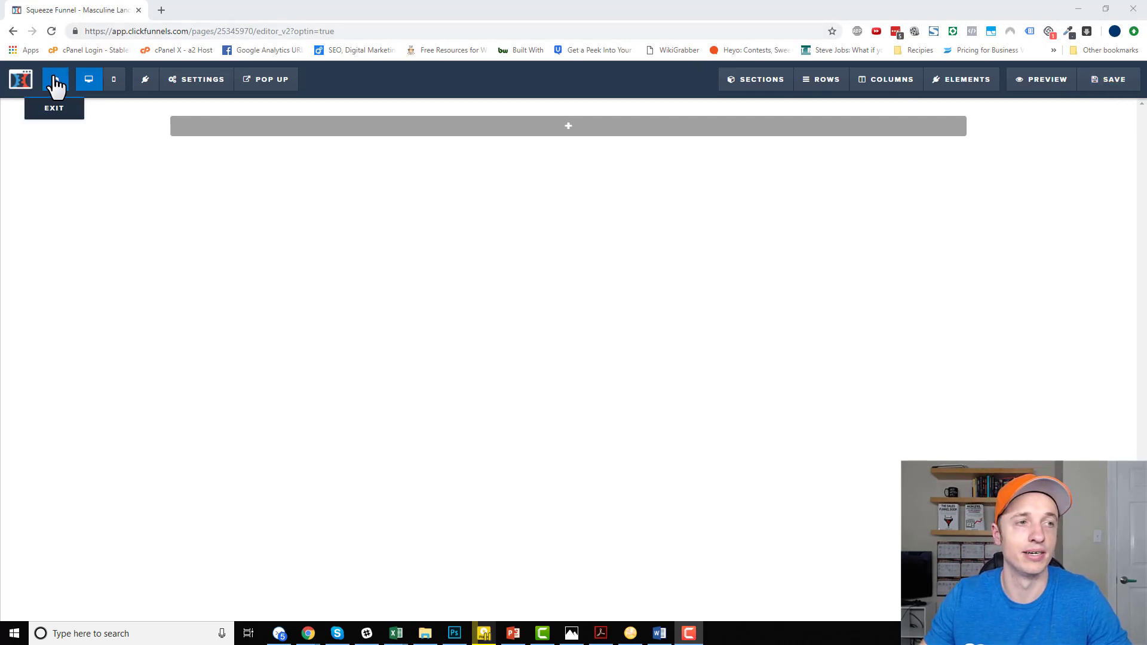
left_click(114, 79)
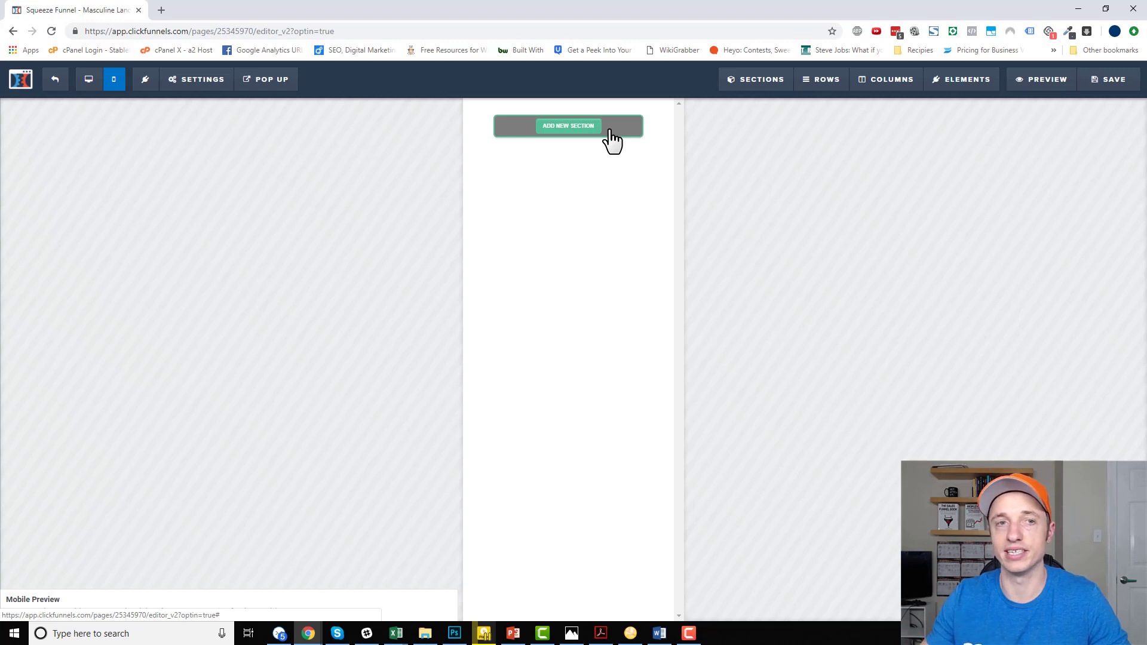
left_click(91, 78)
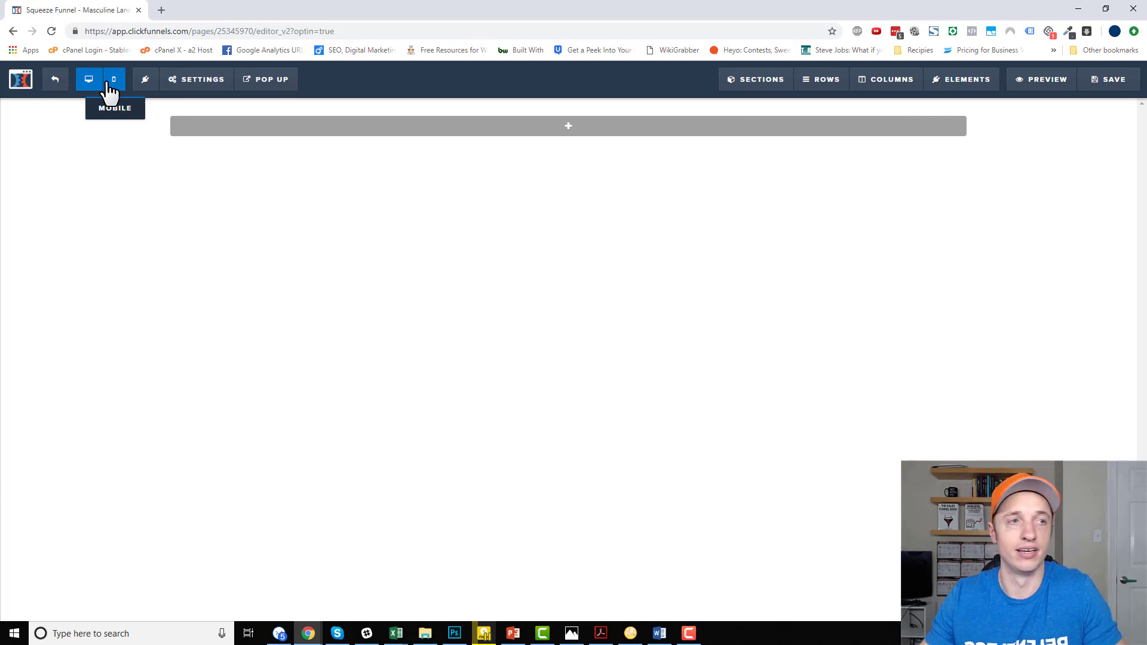
- Review the available editor apps, including Font Awesome, and close the overview
left_click(145, 79)
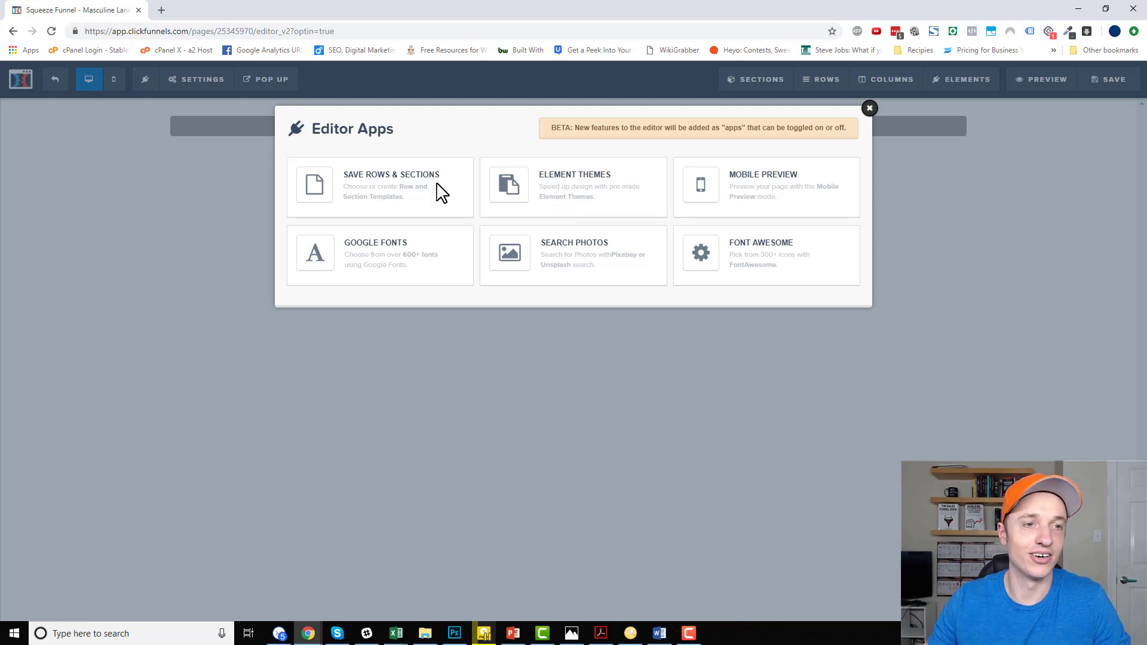
left_click(733, 251)
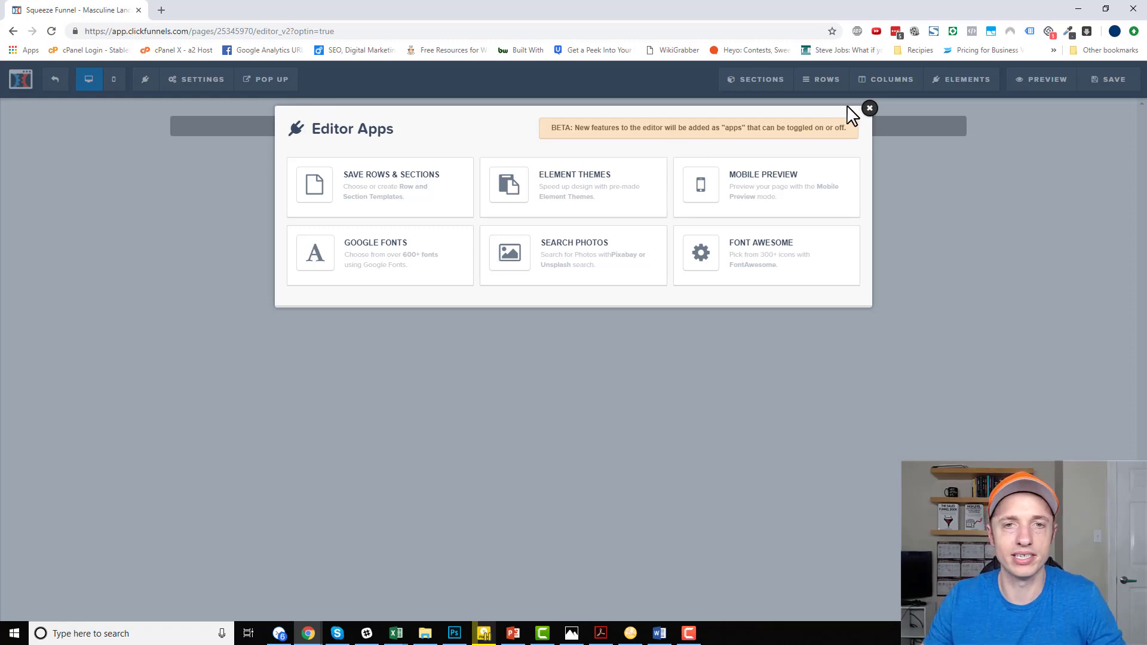
left_click(871, 110)
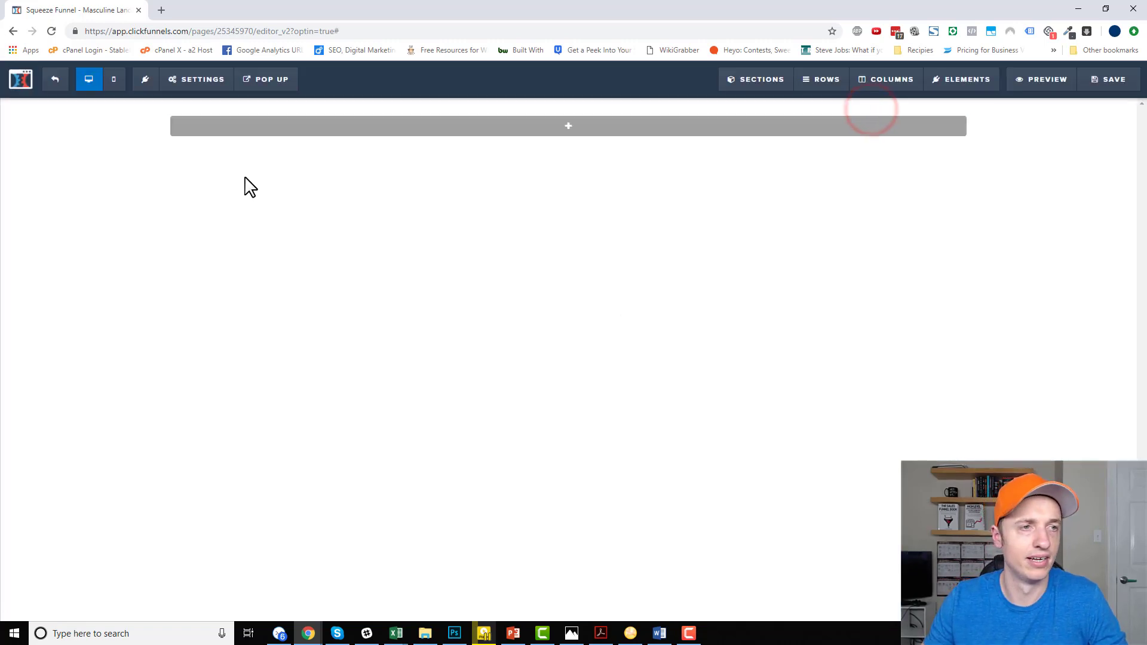
- Review the page's email integration settings and close them
mouse_move(211, 88)
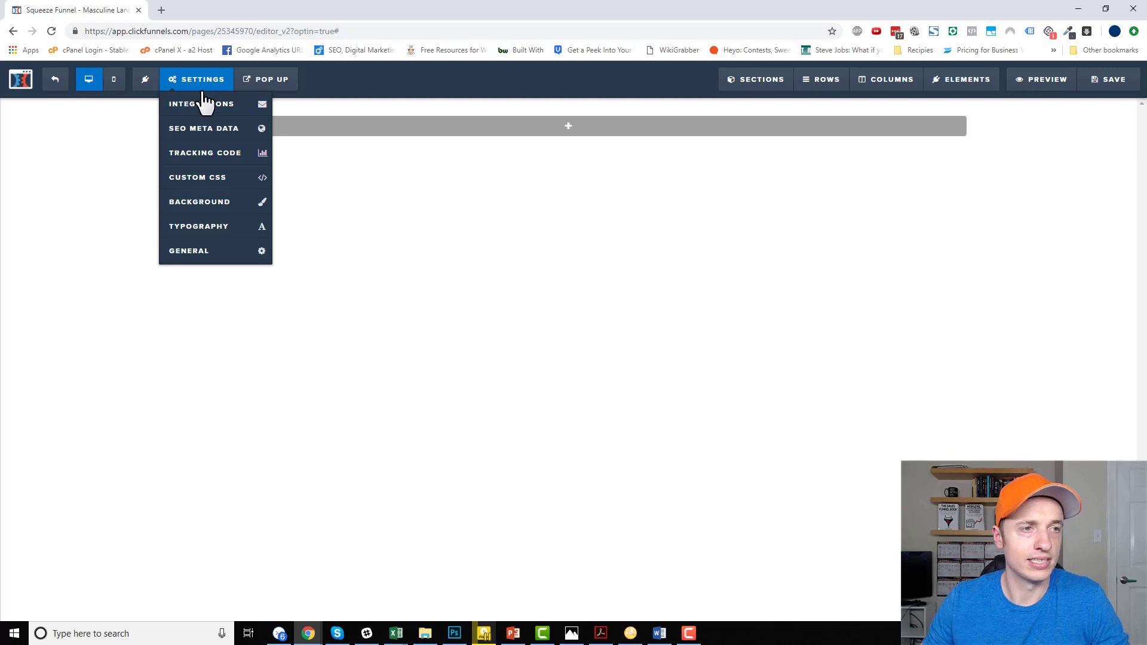
left_click(206, 107)
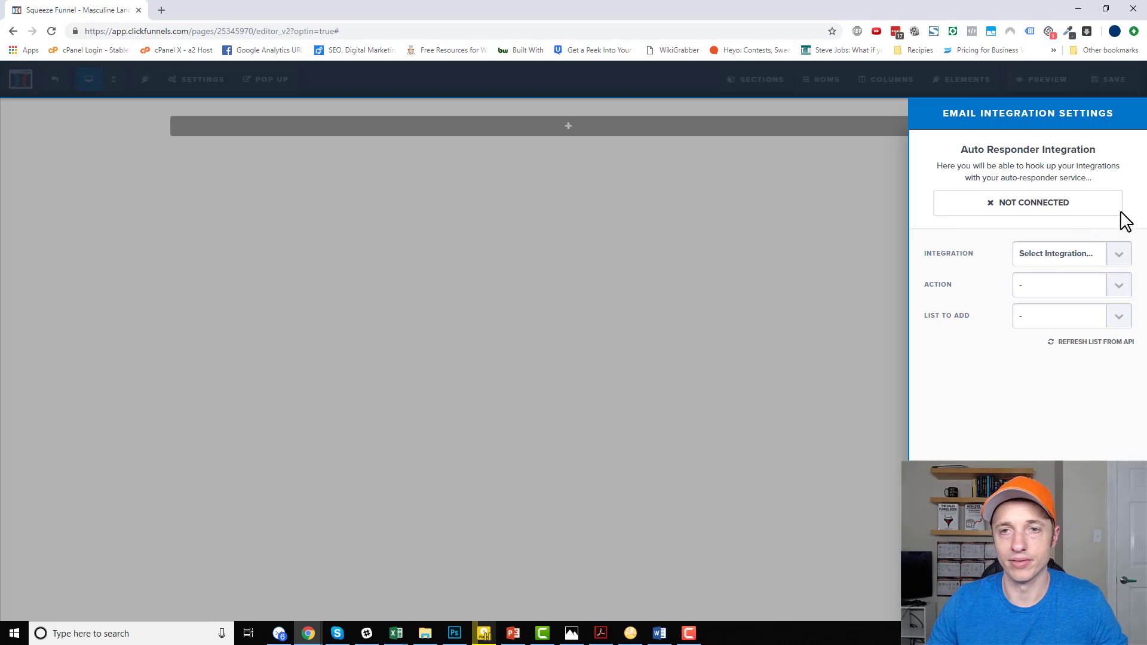
left_click(783, 220)
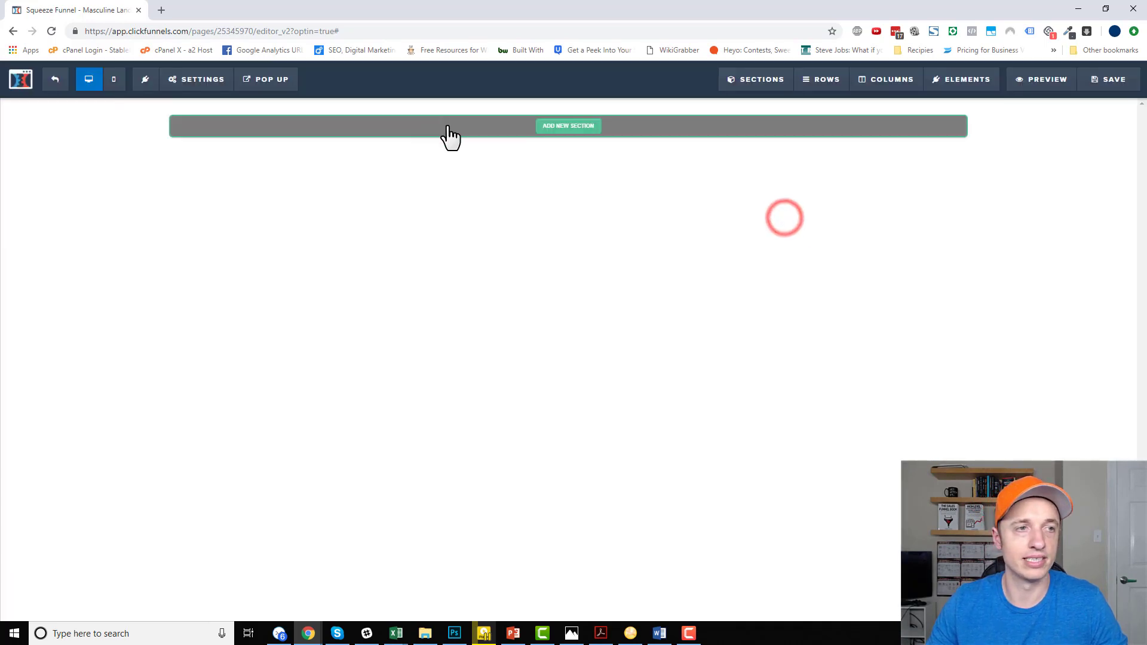
- Review the page's SEO meta data, including title, description, keywords, author and social image, and close it
mouse_move(196, 90)
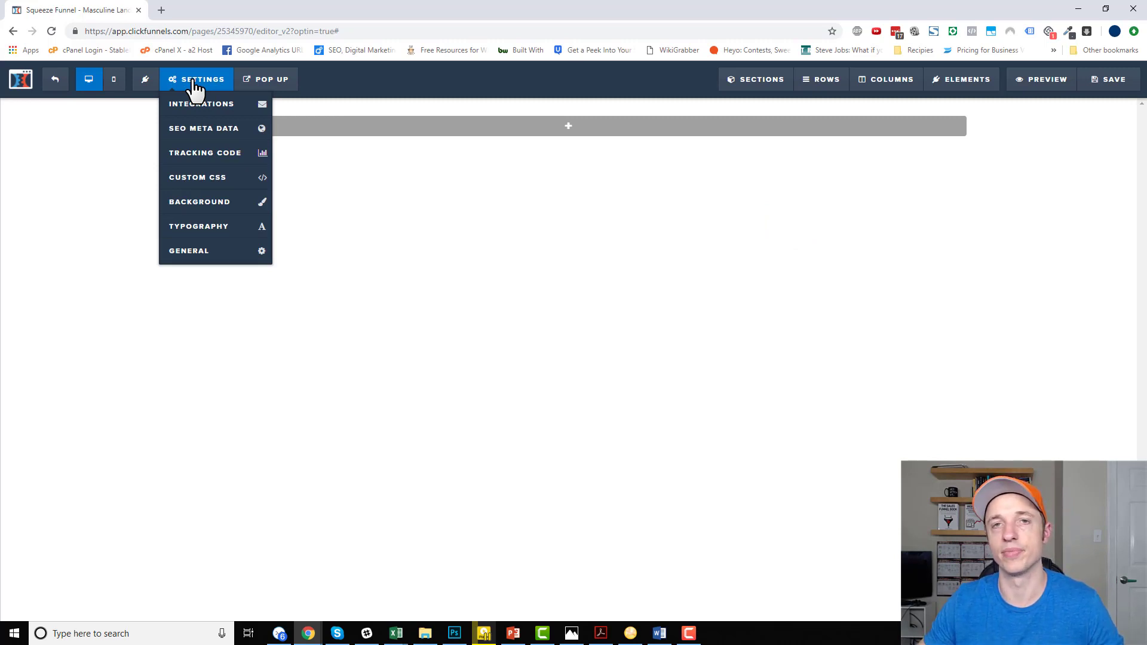
left_click(189, 84)
left_click(189, 84)
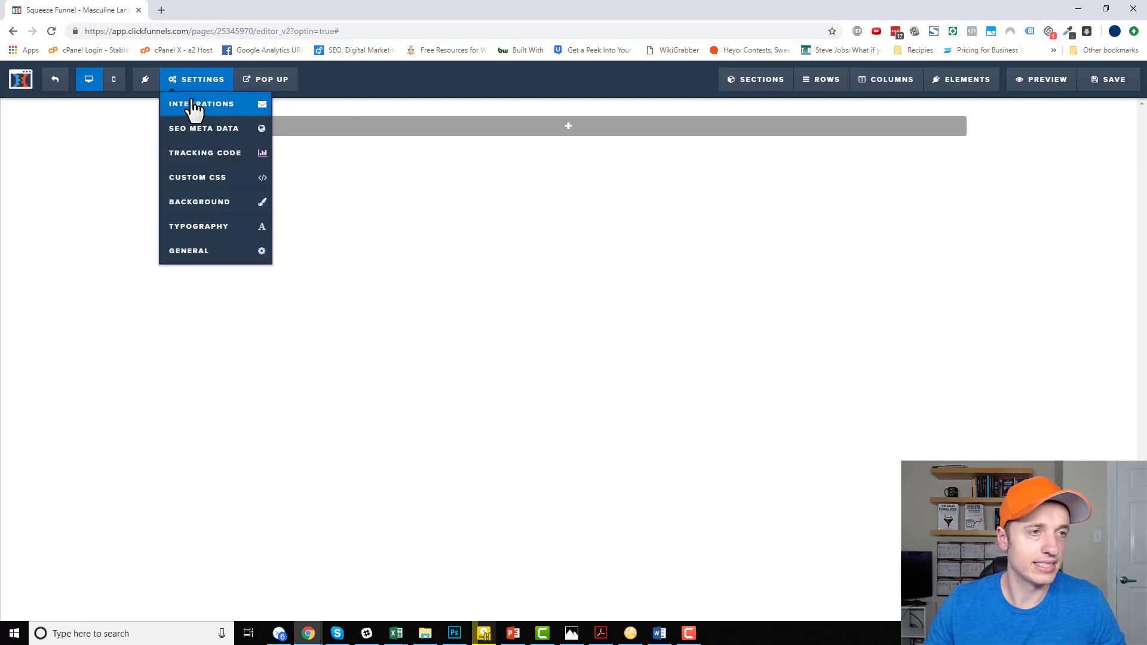
left_click(218, 128)
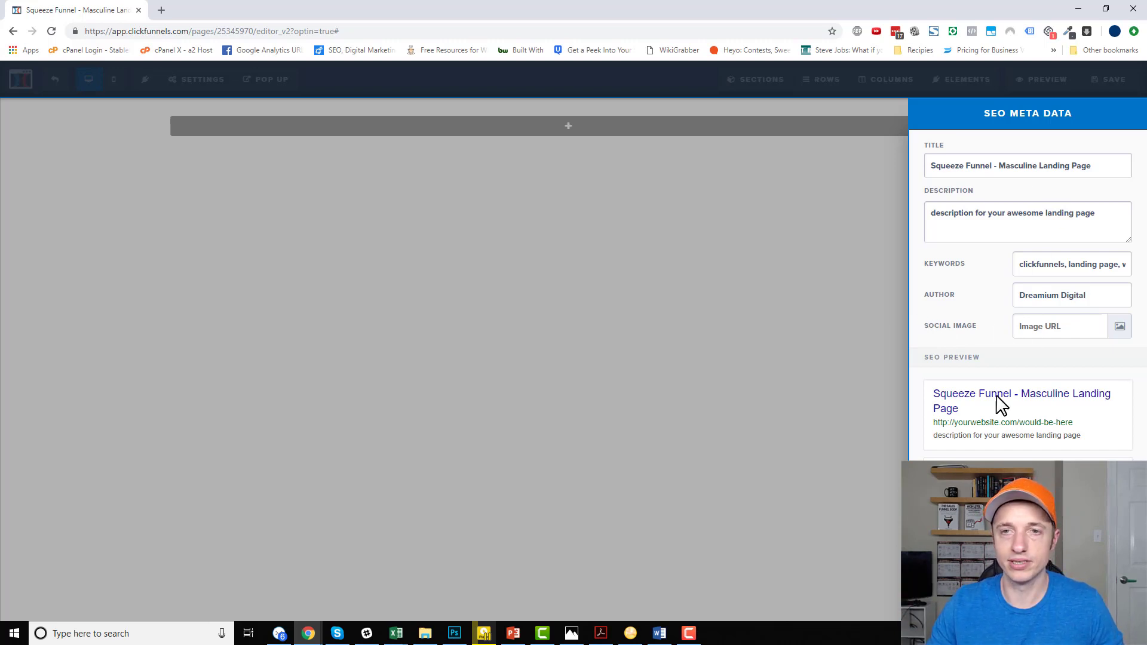
left_click(686, 226)
- Examine the header and footer tracking code editors of the page and close them
mouse_move(201, 88)
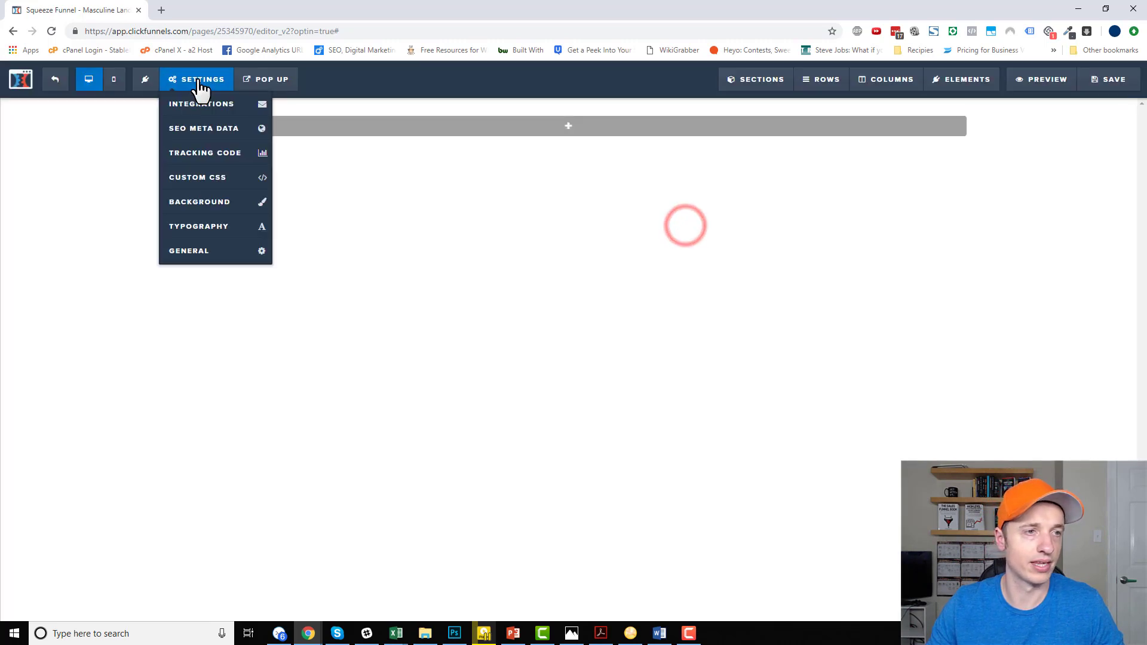
left_click(208, 155)
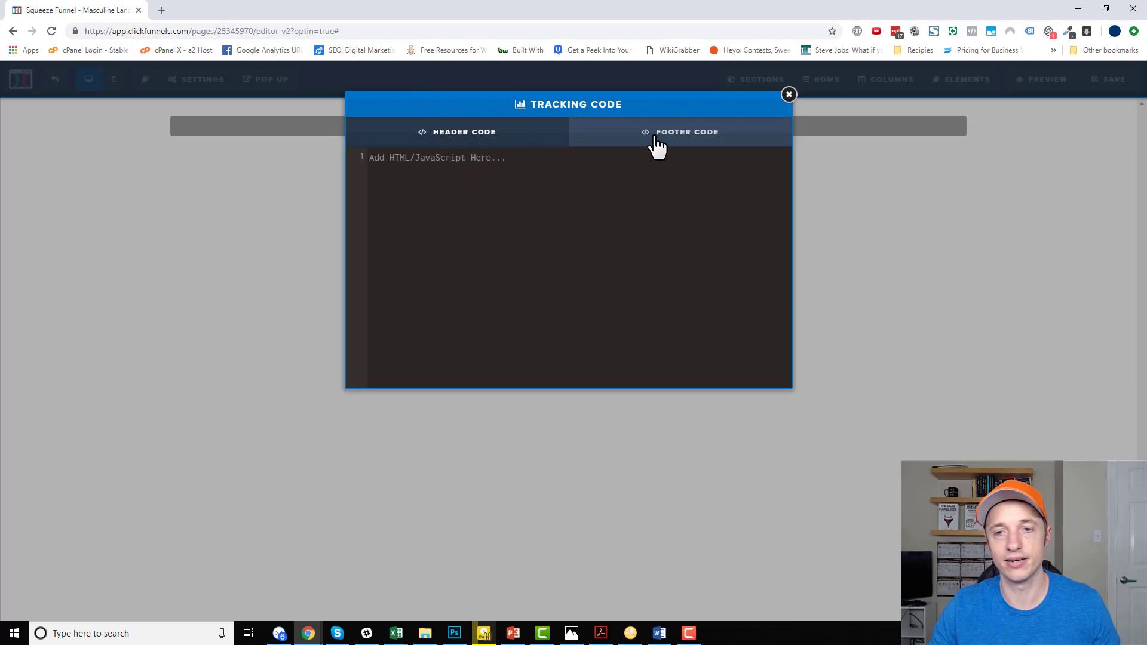
left_click(673, 135)
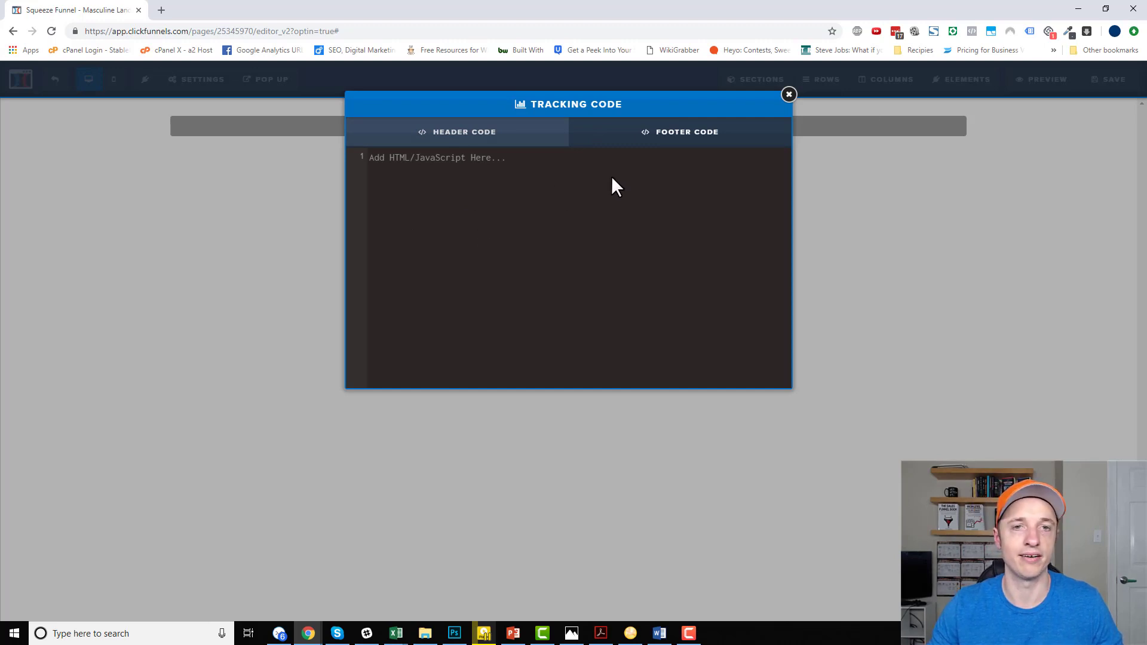
left_click(788, 94)
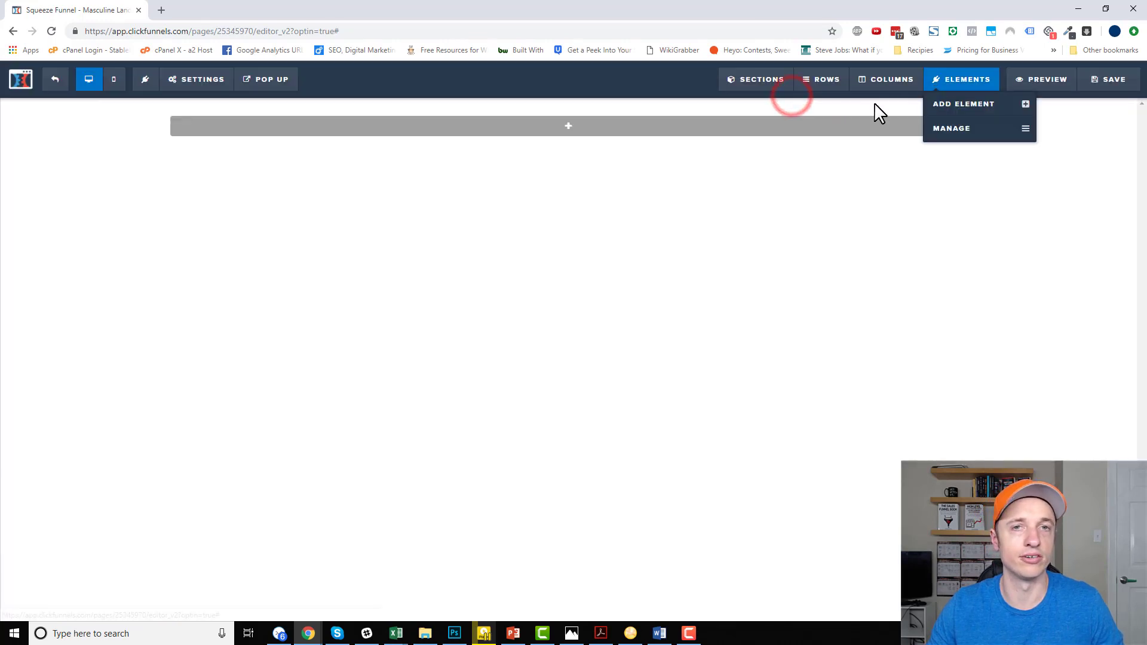
- Examine the page's custom CSS code
mouse_move(200, 80)
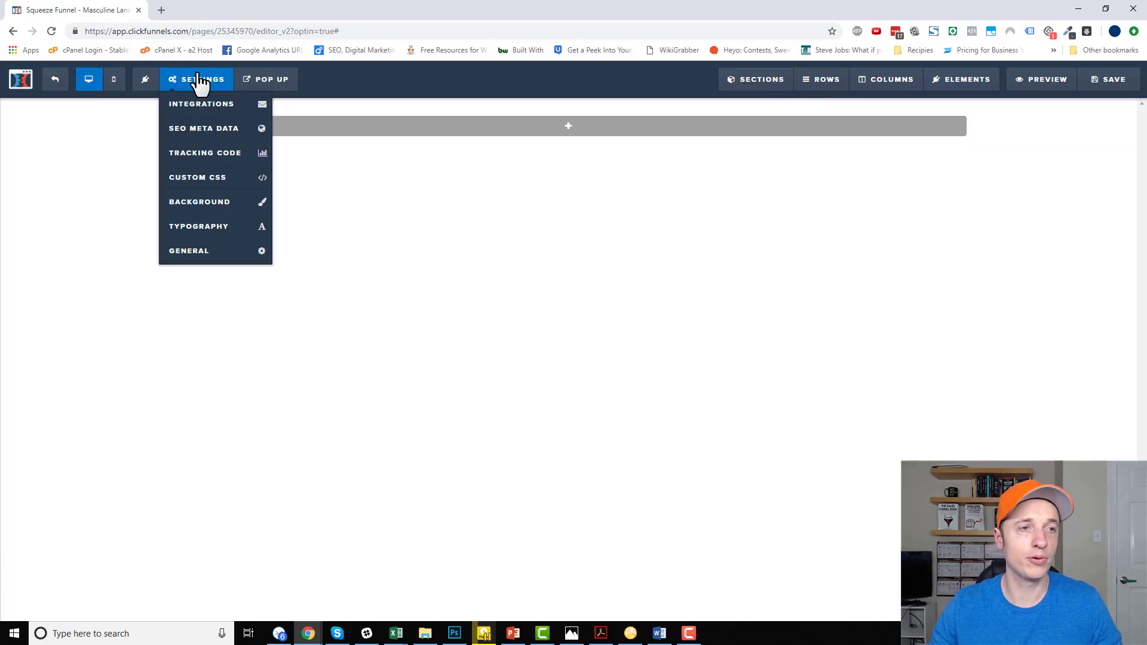
left_click(205, 180)
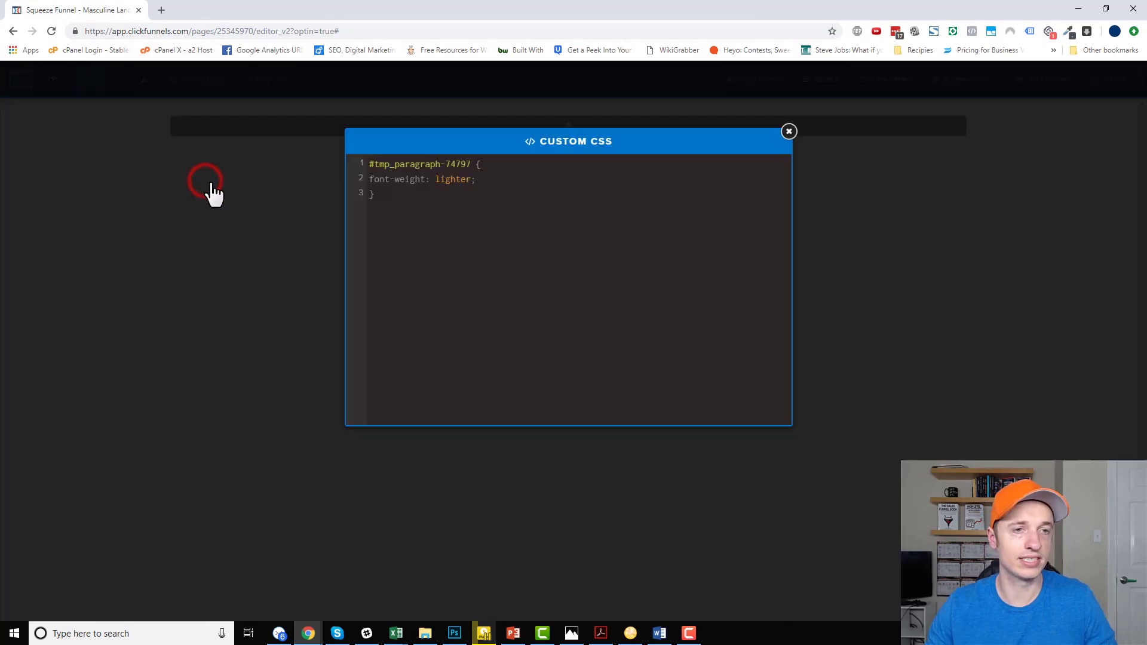
left_click(150, 91)
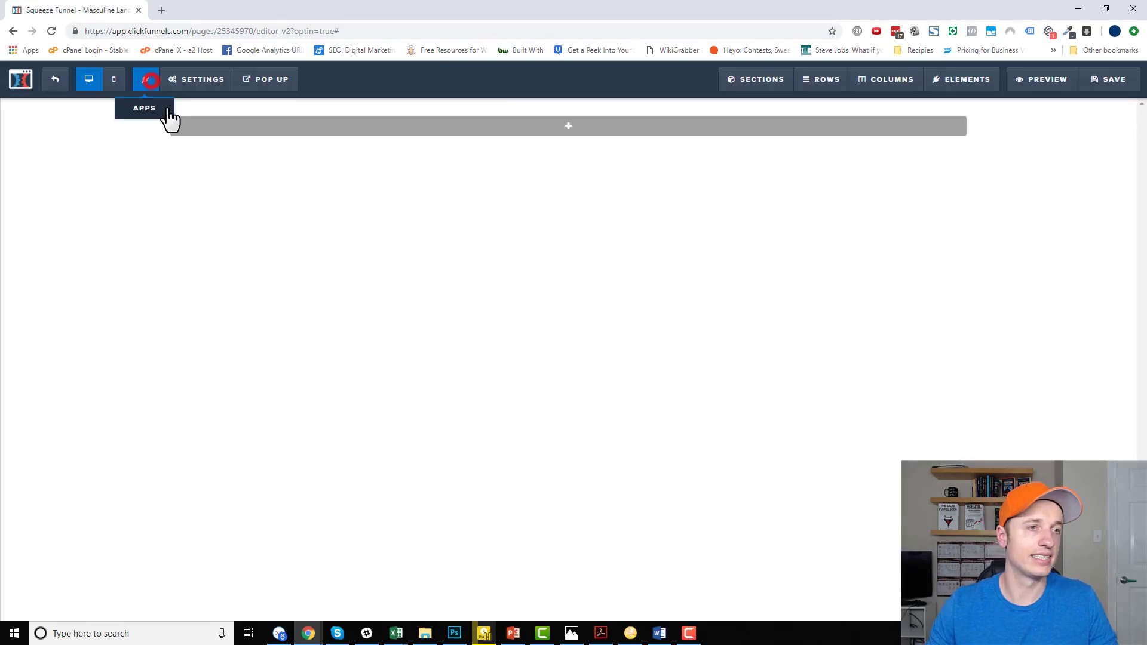
left_click(190, 91)
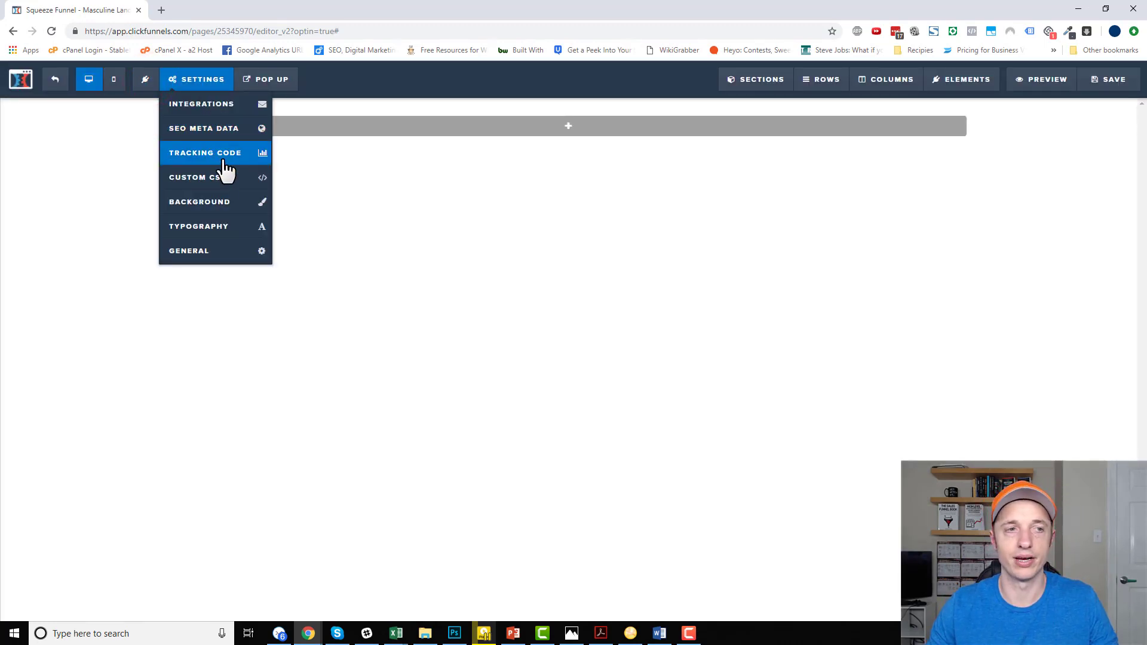
left_click(219, 179)
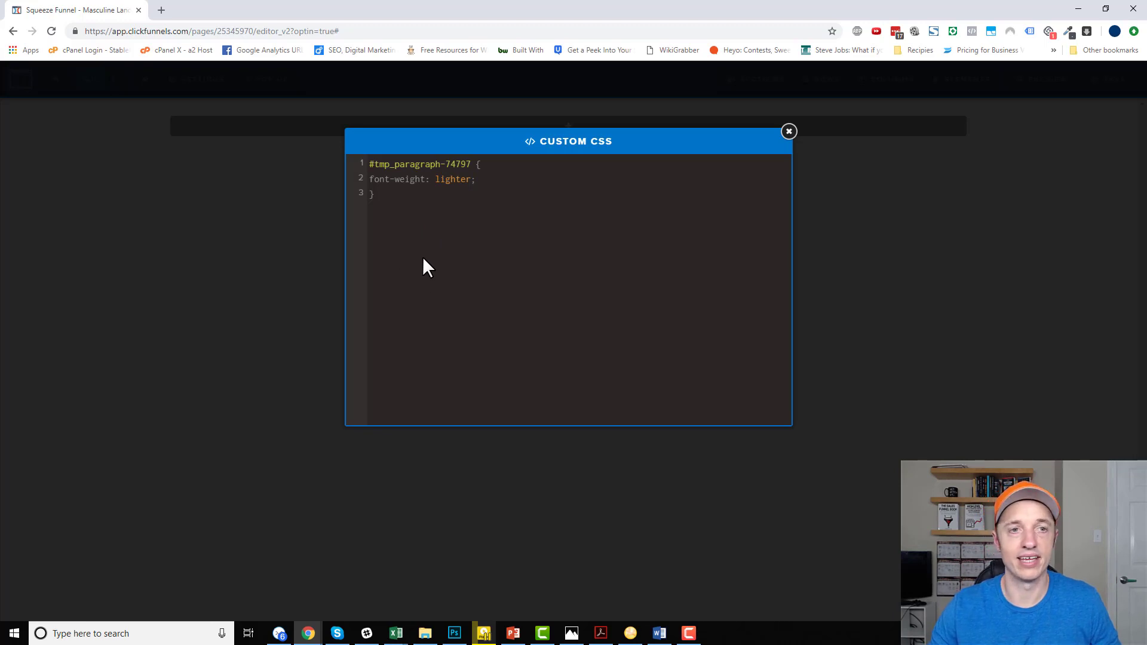
- Review the page's background image, colour and YouTube video options and close them
mouse_move(205, 82)
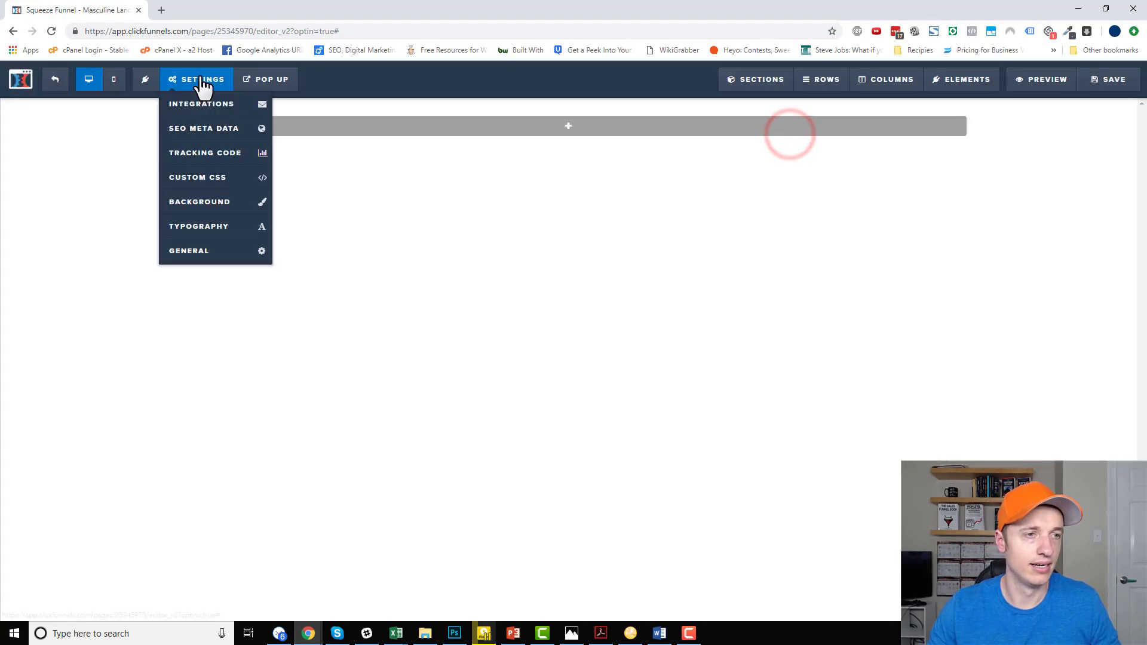
left_click(200, 202)
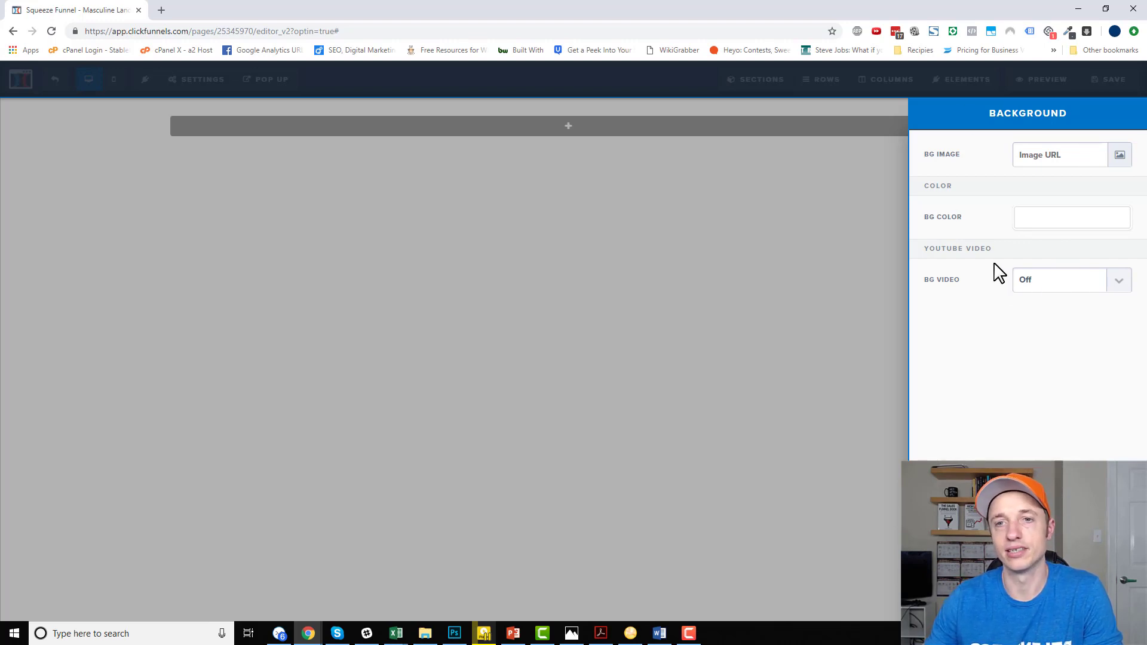
left_click(746, 229)
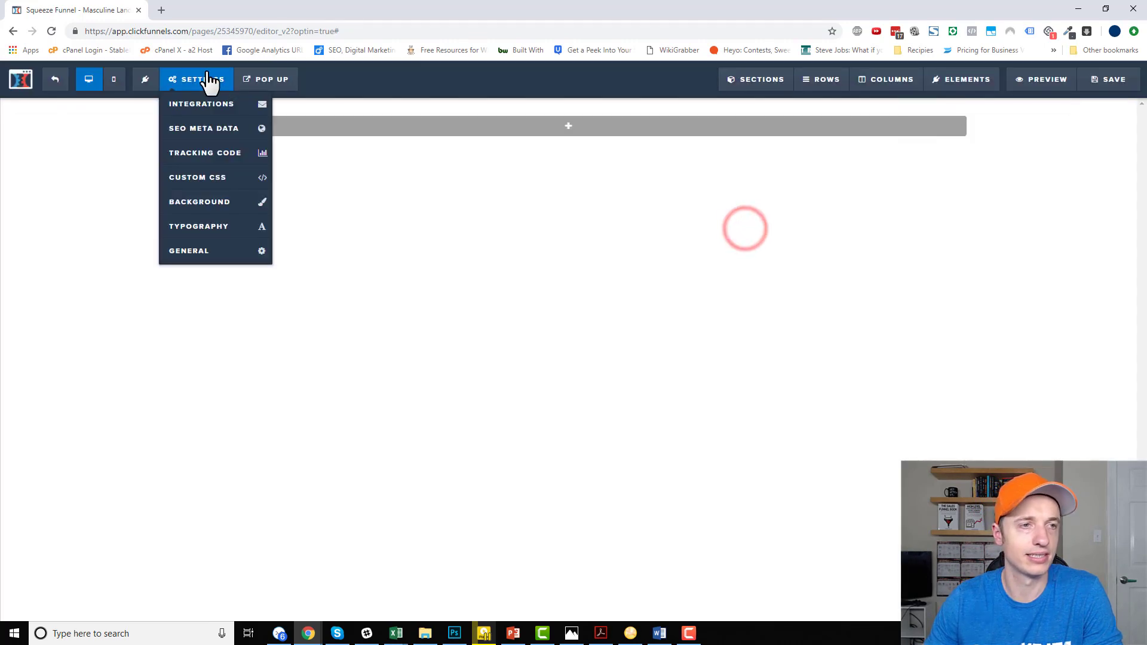
- Apply a typography theme that uses Oswald for headlines and Crete Round for content
left_click(206, 226)
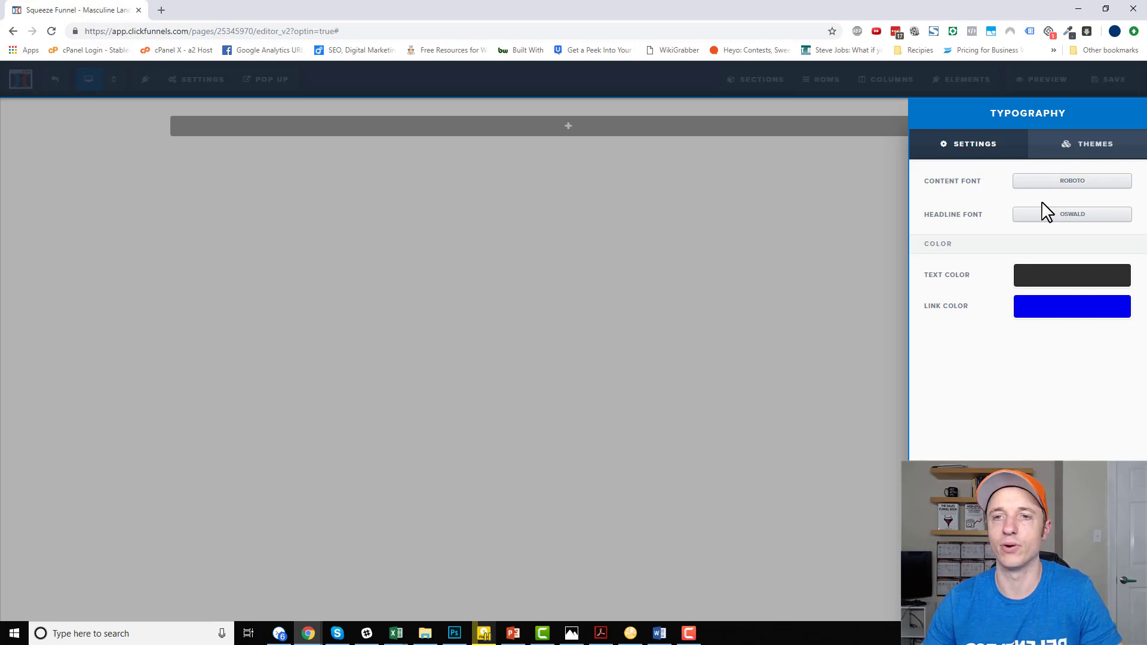
left_click(1079, 156)
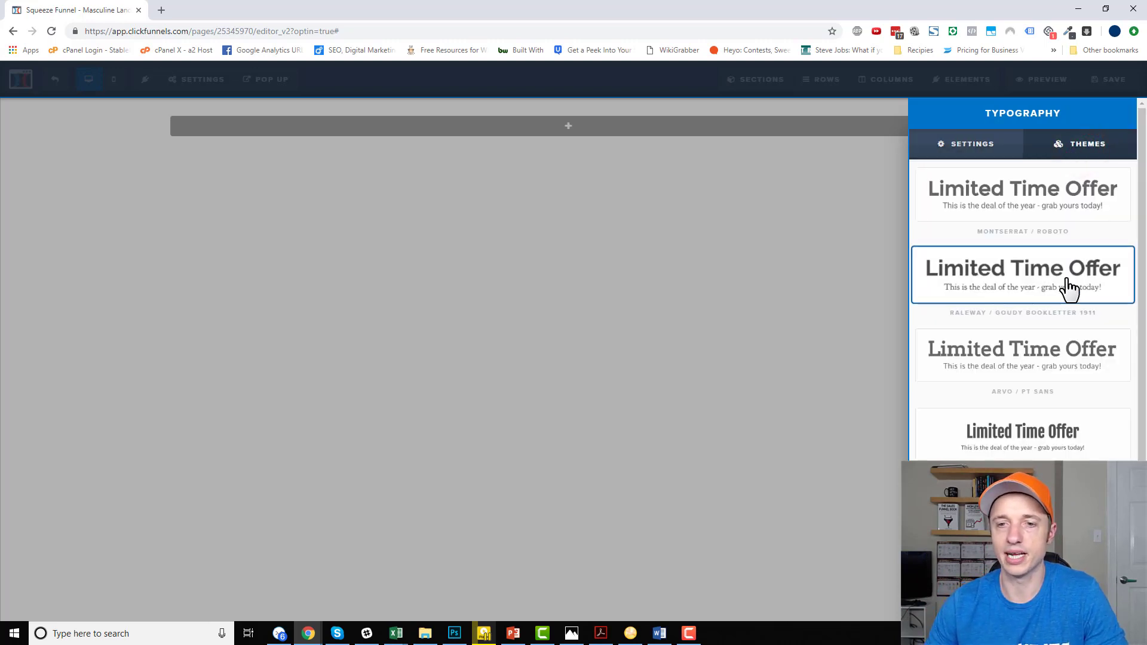
scroll(1067, 289, "down", 1)
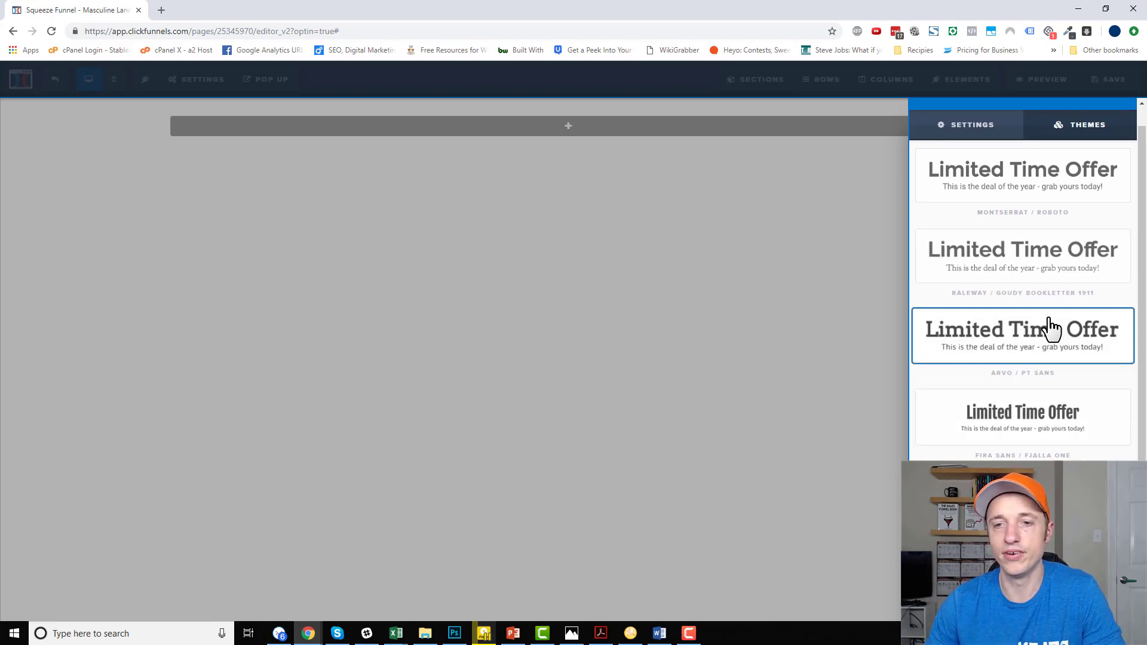
left_click(924, 445)
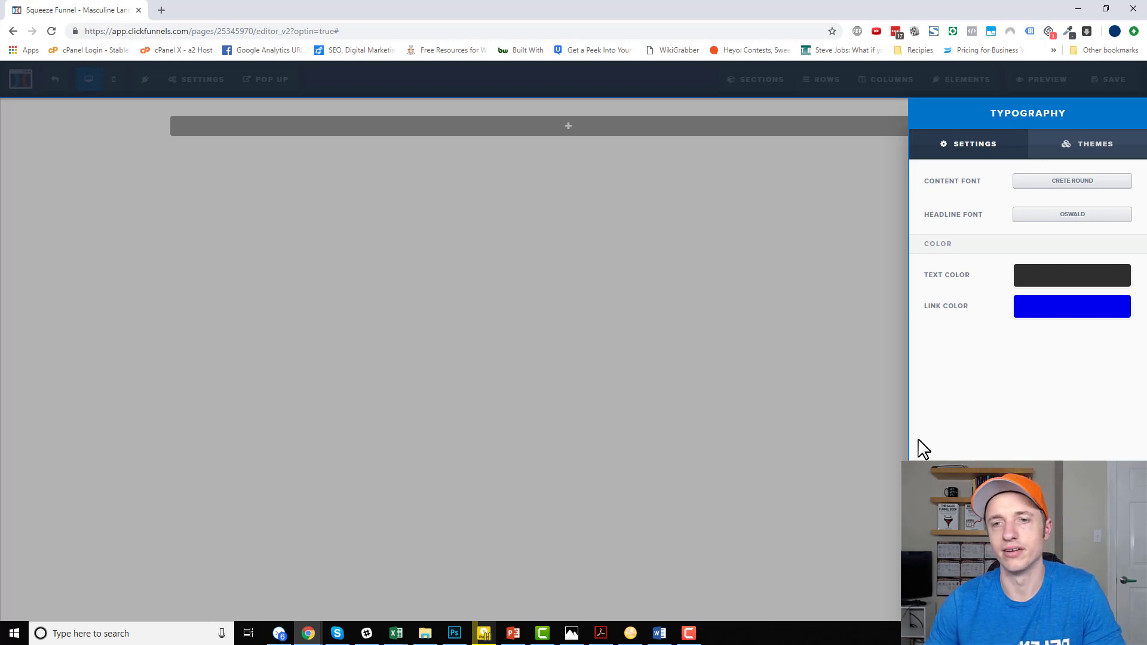
left_click(602, 243)
- Examine the page's general settings, including the On Submit Go To address and the Digital Asset choices
left_click(192, 86)
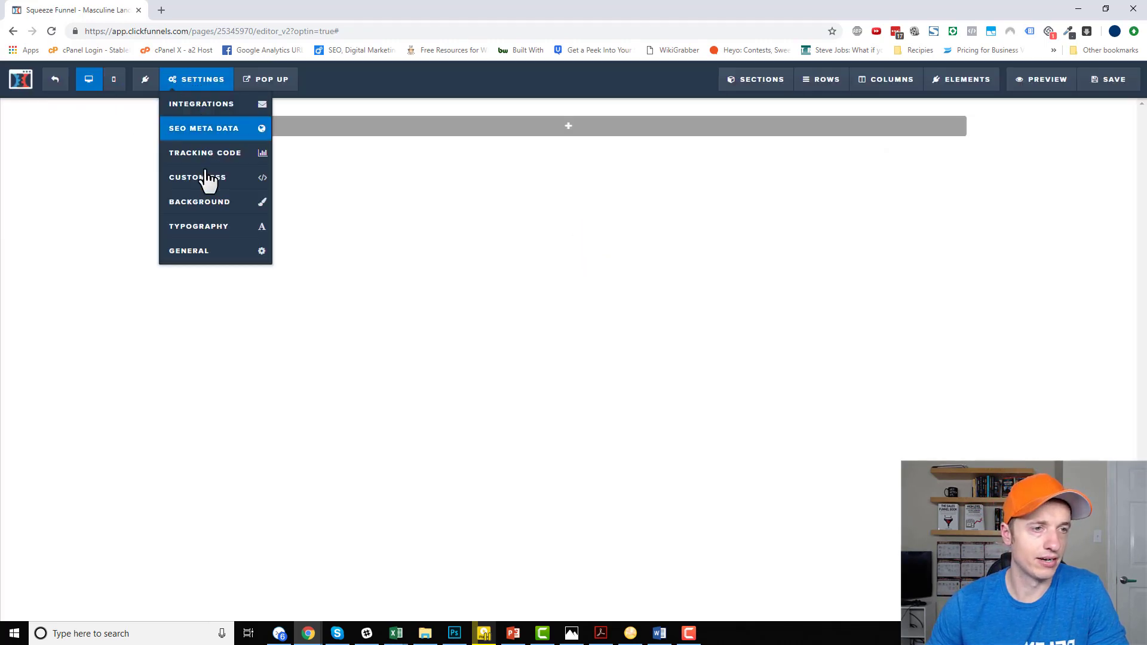
left_click(205, 252)
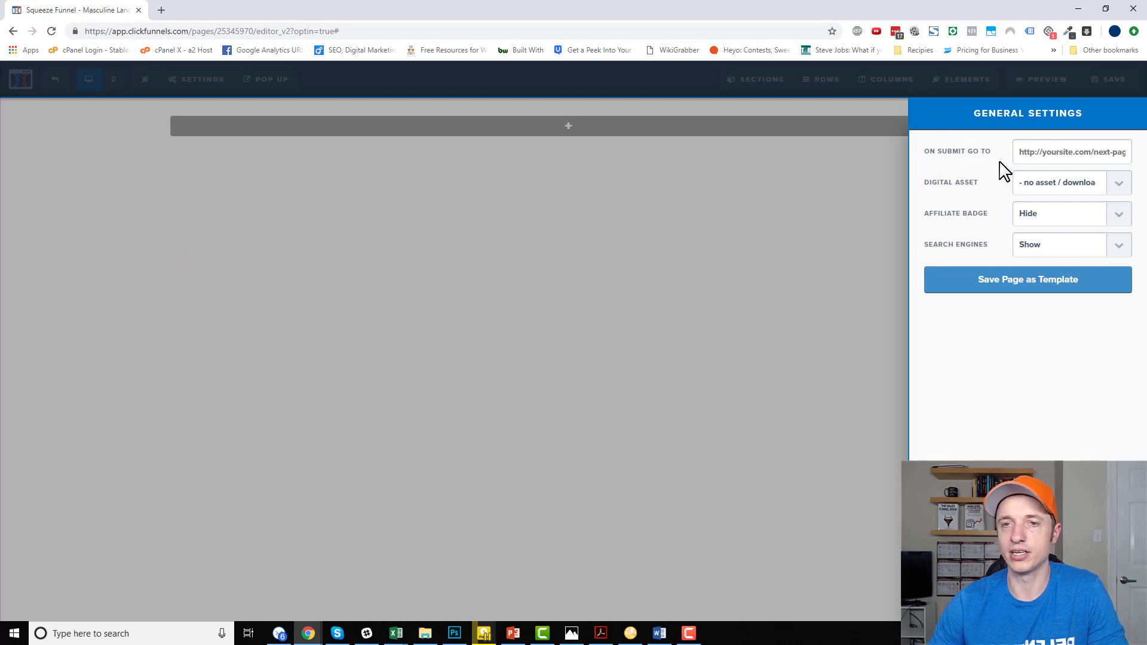
left_click(1054, 154)
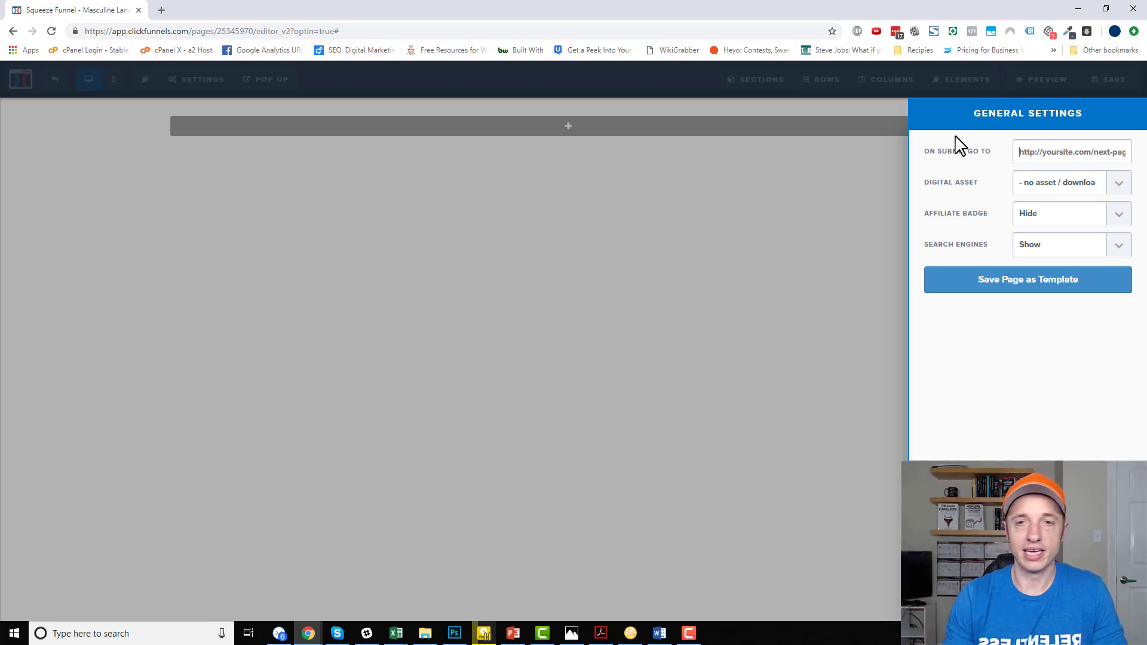
left_click(1037, 153)
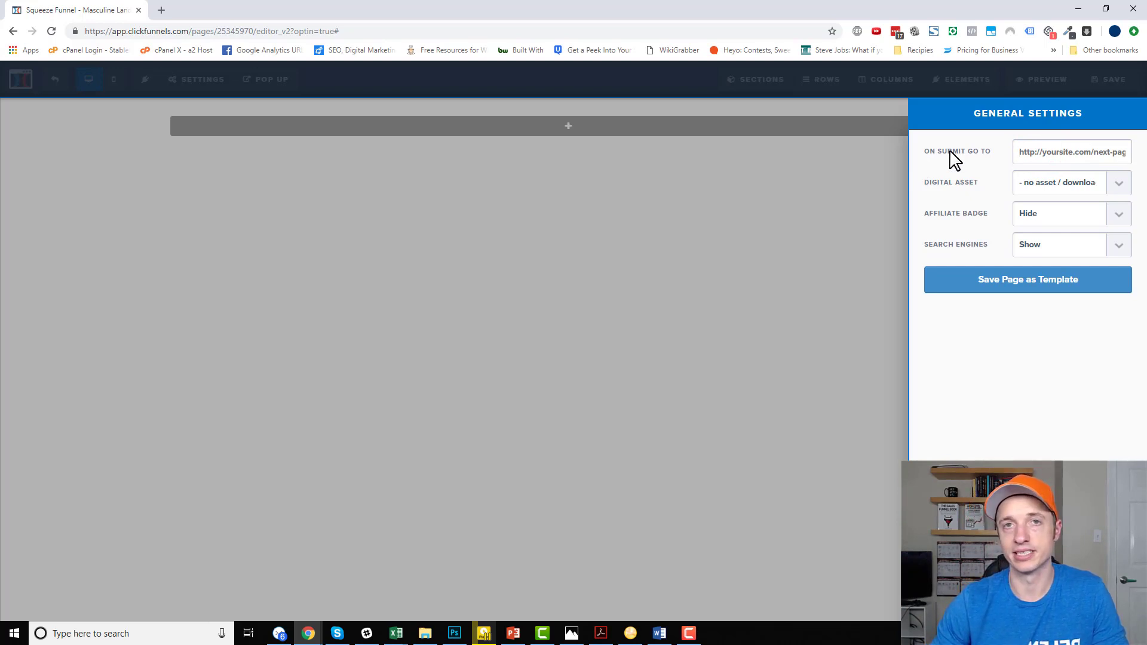
left_click(1046, 153)
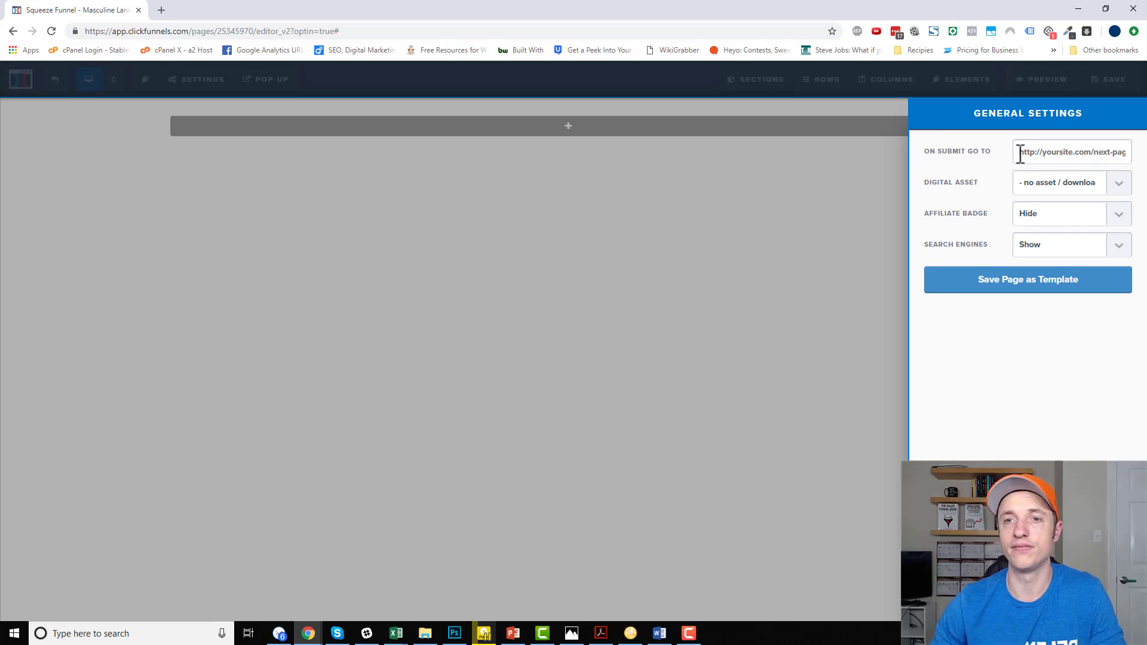
left_click(1076, 183)
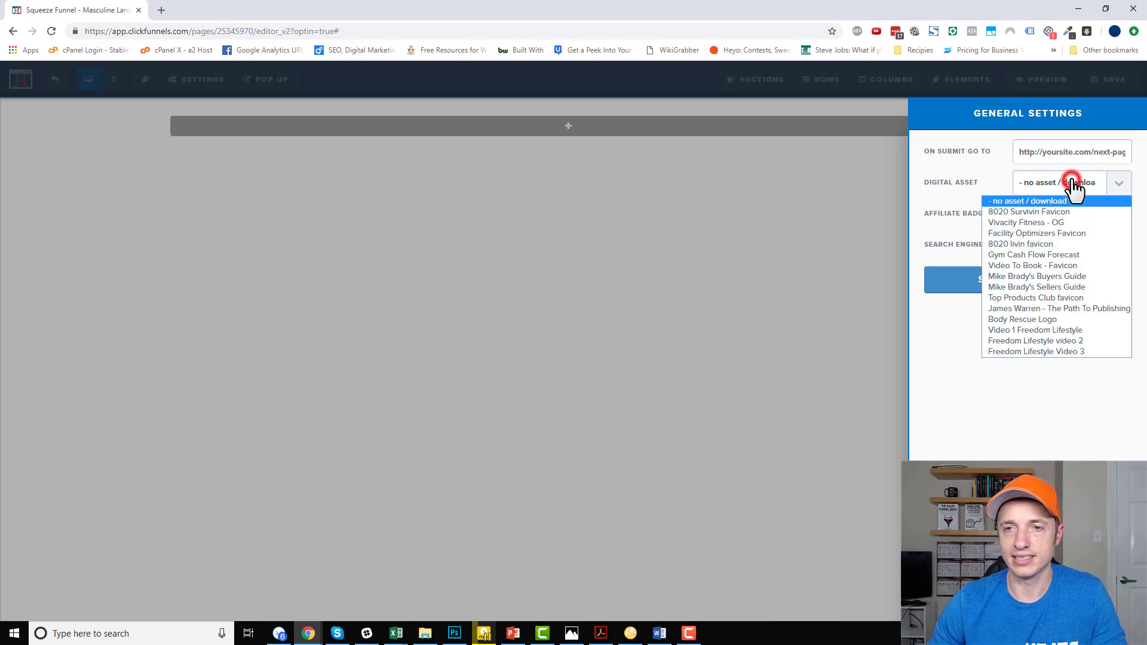
left_click(1007, 177)
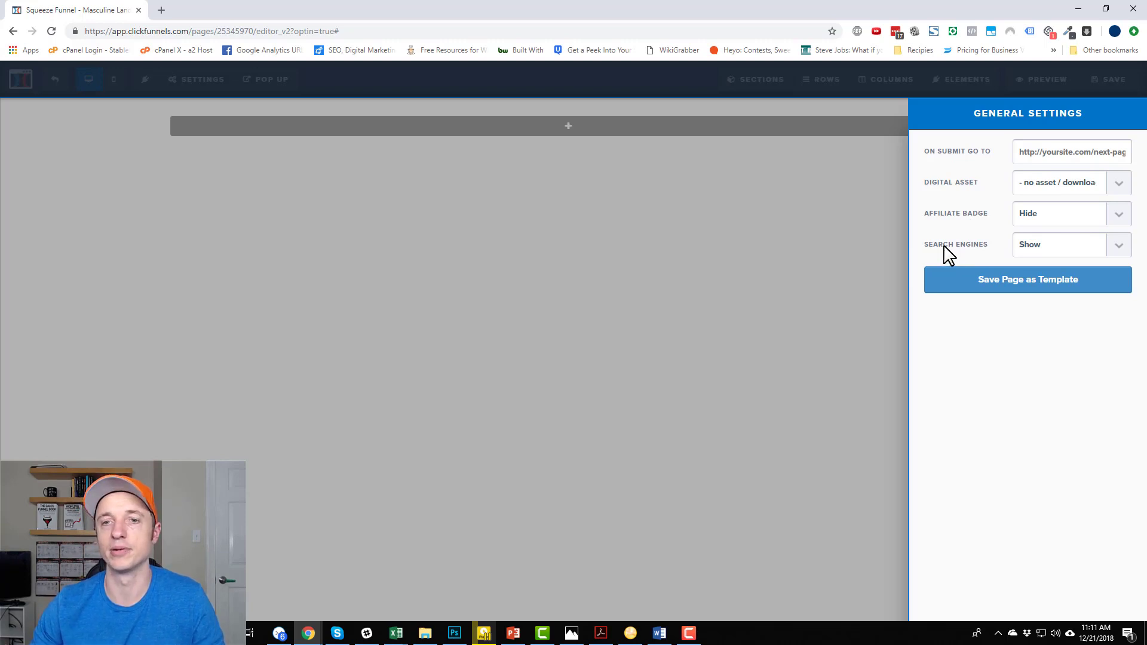
- Review the page's Search Engines visibility options and keep Show selected
left_click(1044, 247)
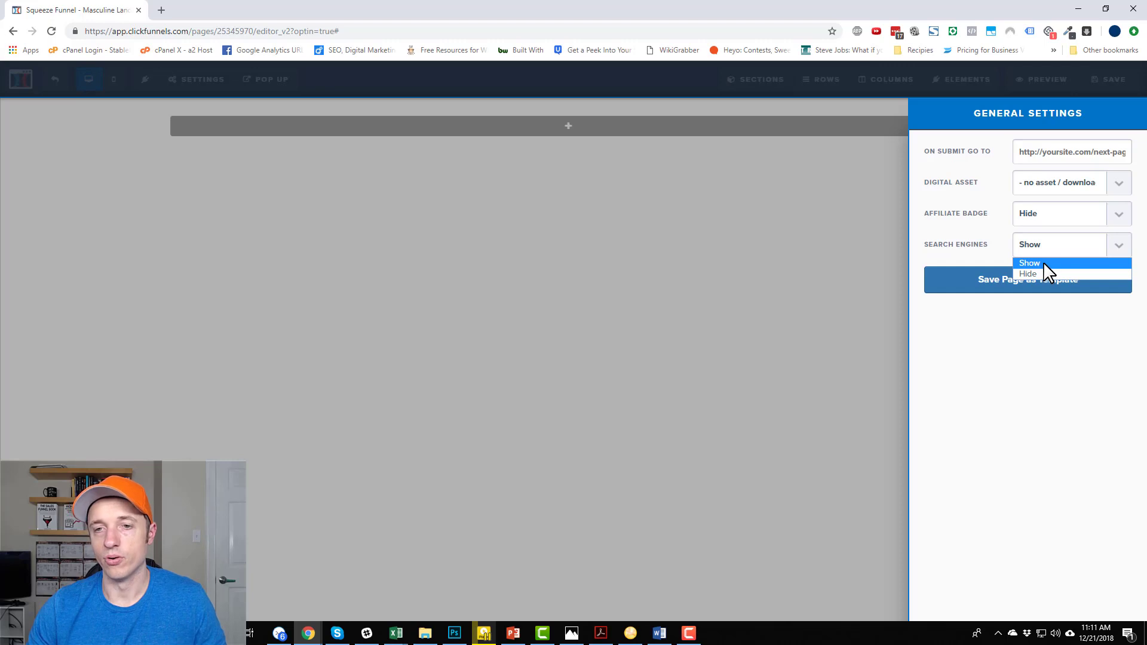
left_click(1043, 262)
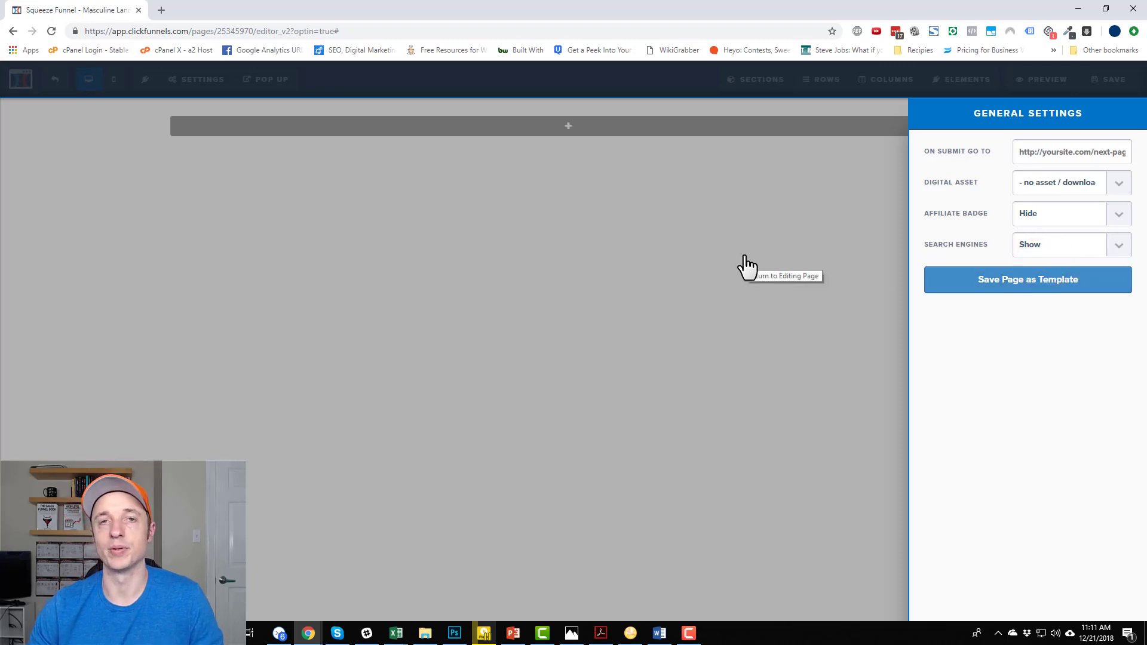
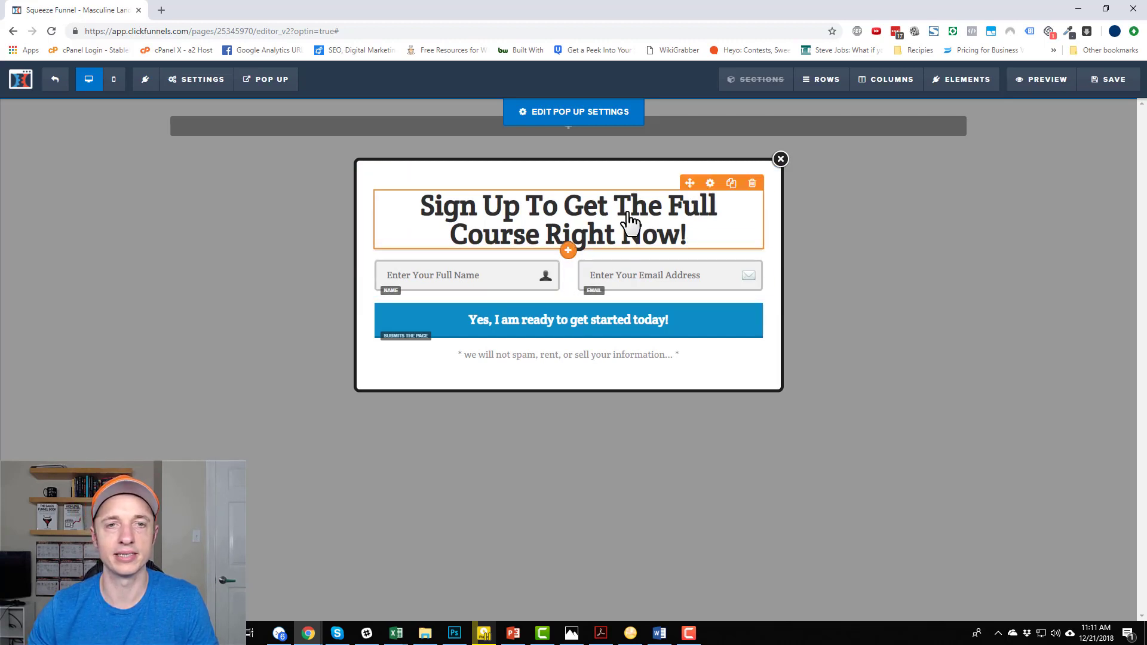
- Open the pop-up's settings and review its exit trigger options, keeping Don't Show On Exit
mouse_move(837, 81)
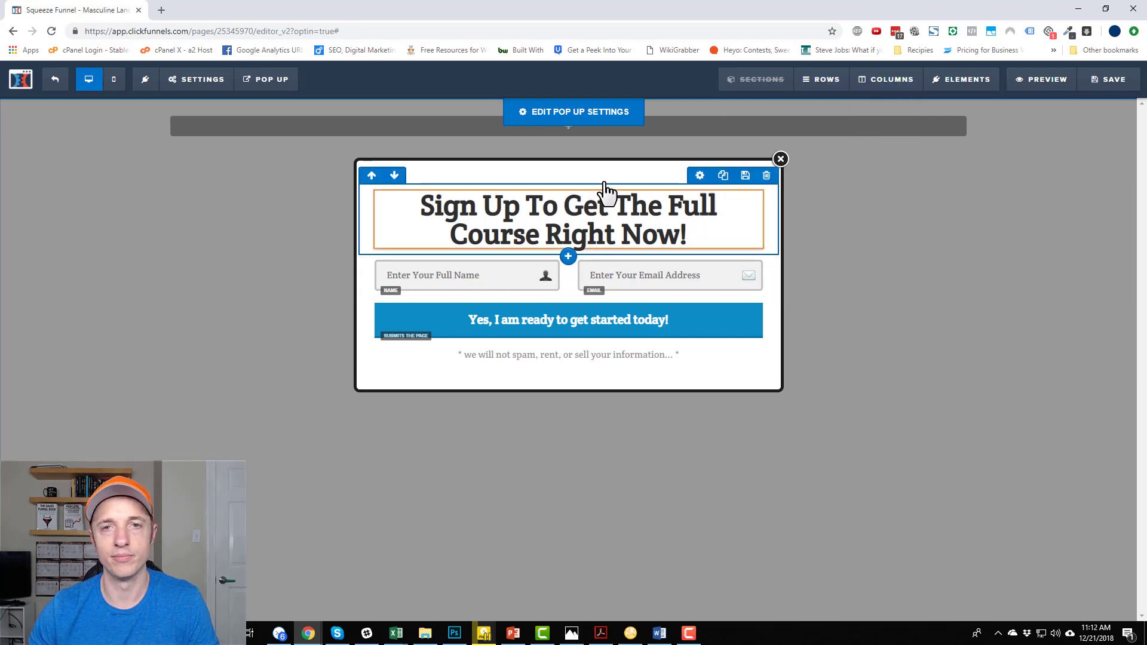
left_click(587, 118)
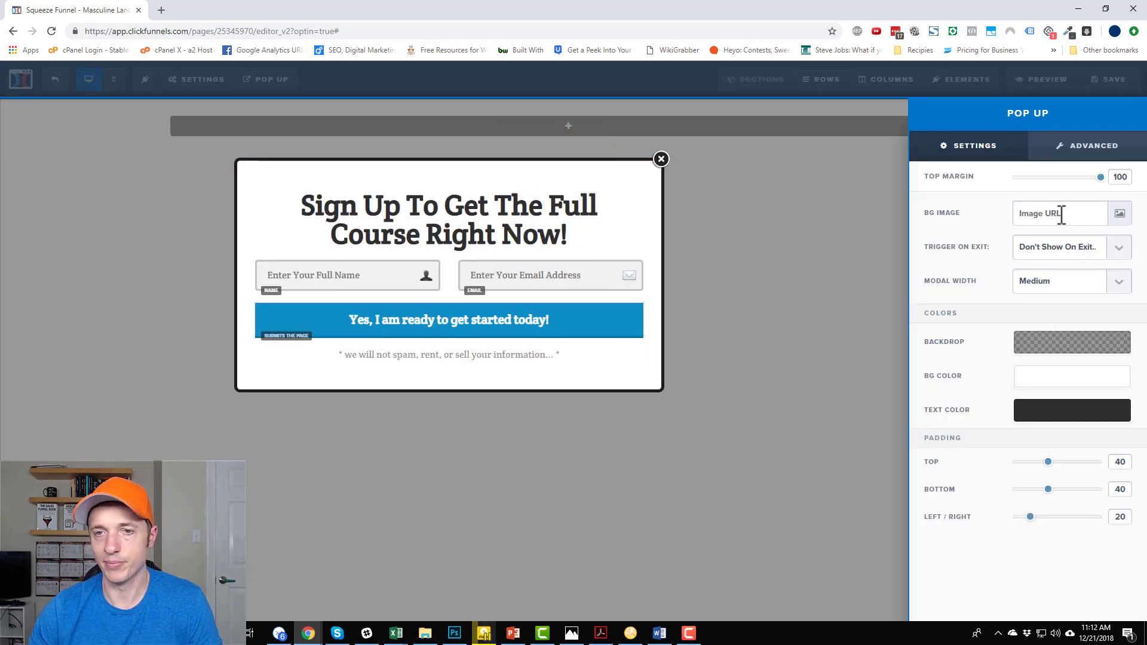
left_click(1070, 254)
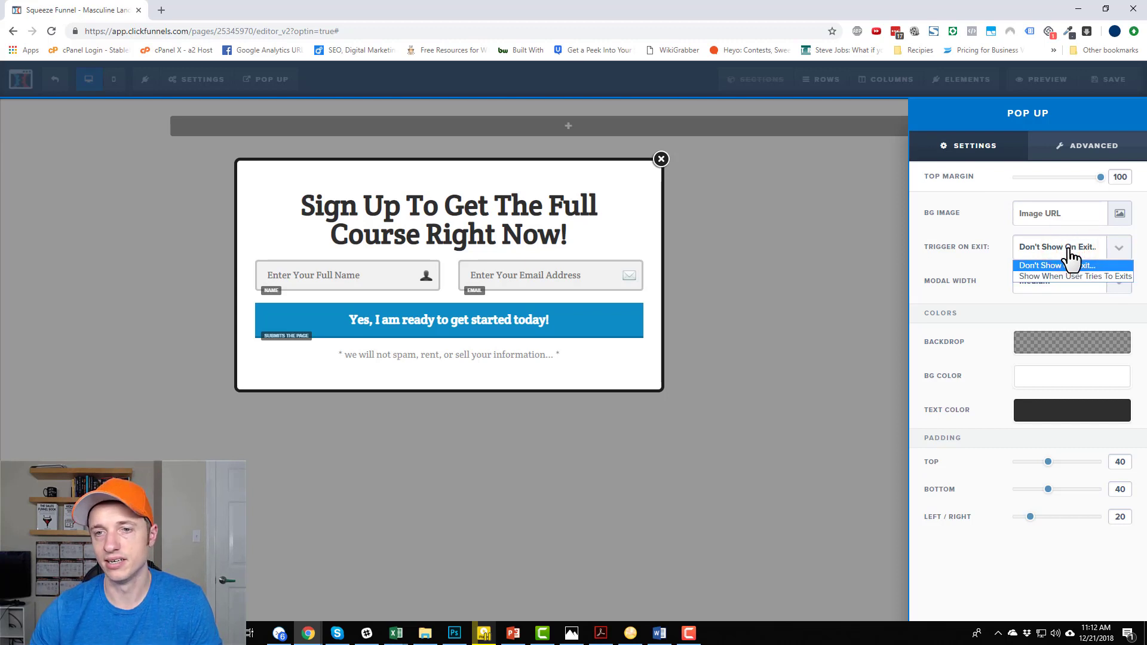
left_click(995, 264)
- Try the Small and Large modal widths on the pop-up and return it to Medium
left_click(1045, 280)
left_click(1040, 321)
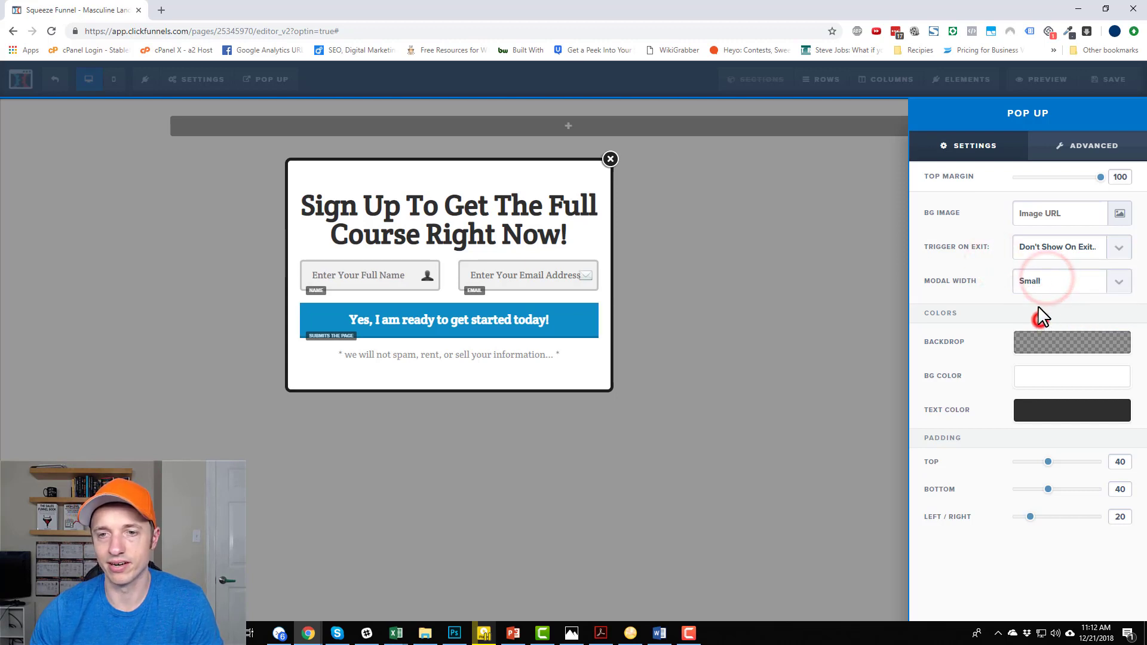
left_click(1041, 285)
left_click(1041, 299)
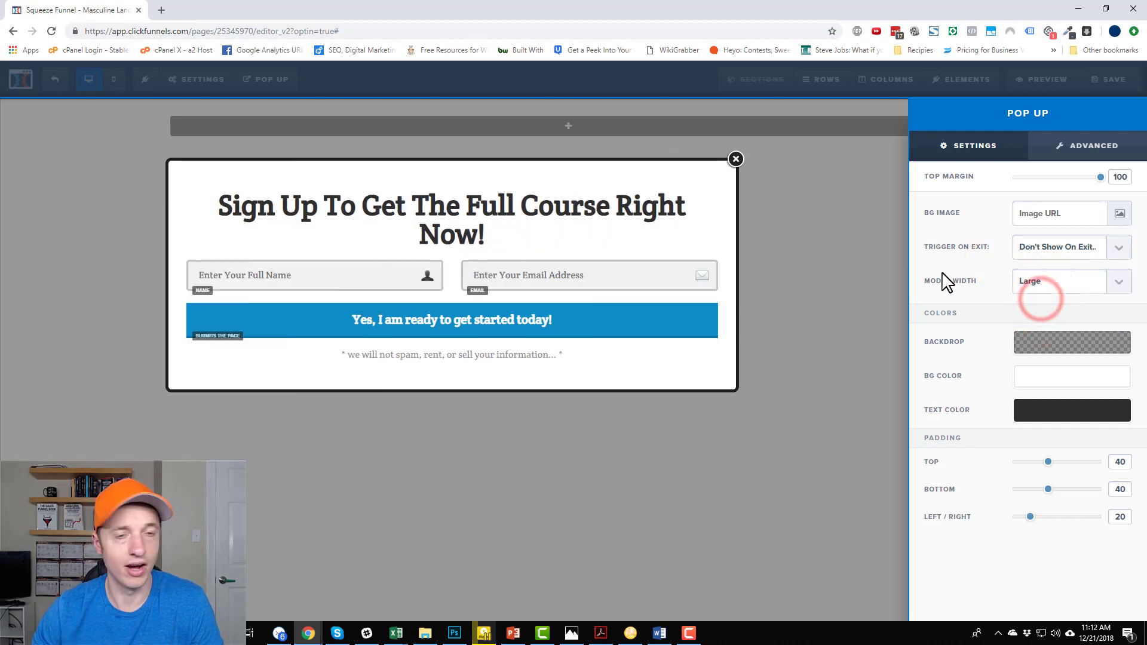
left_click(1040, 284)
left_click(1041, 308)
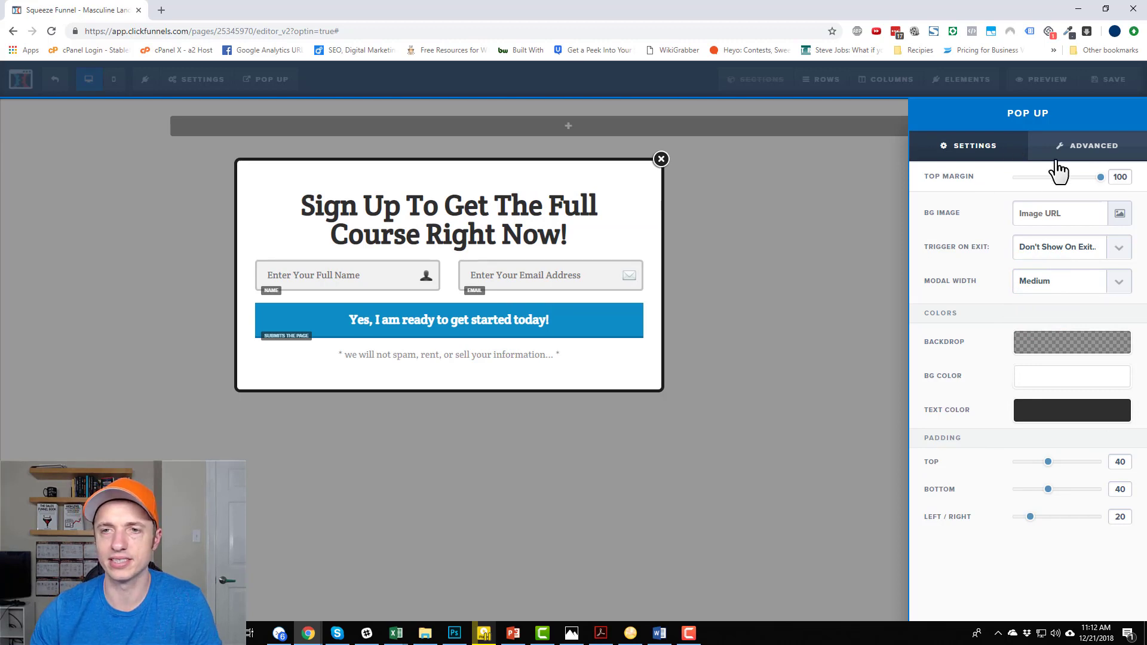
- Examine the pop-up's advanced style and animation options alongside its basic settings, and close the settings
left_click(1089, 148)
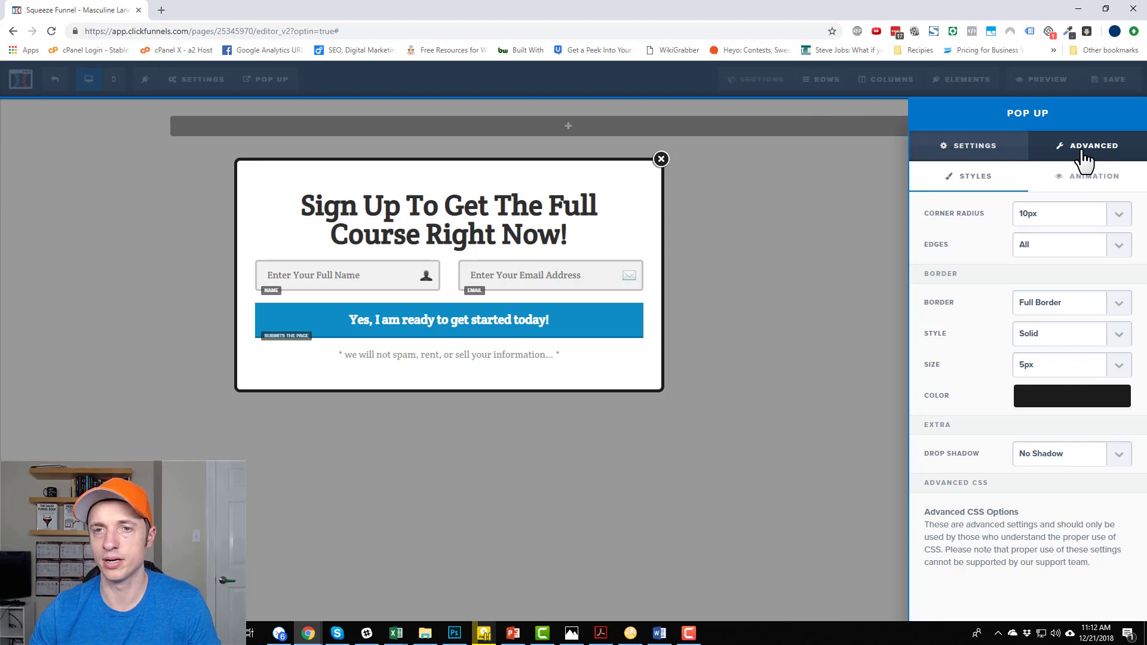
left_click(954, 146)
left_click(1038, 150)
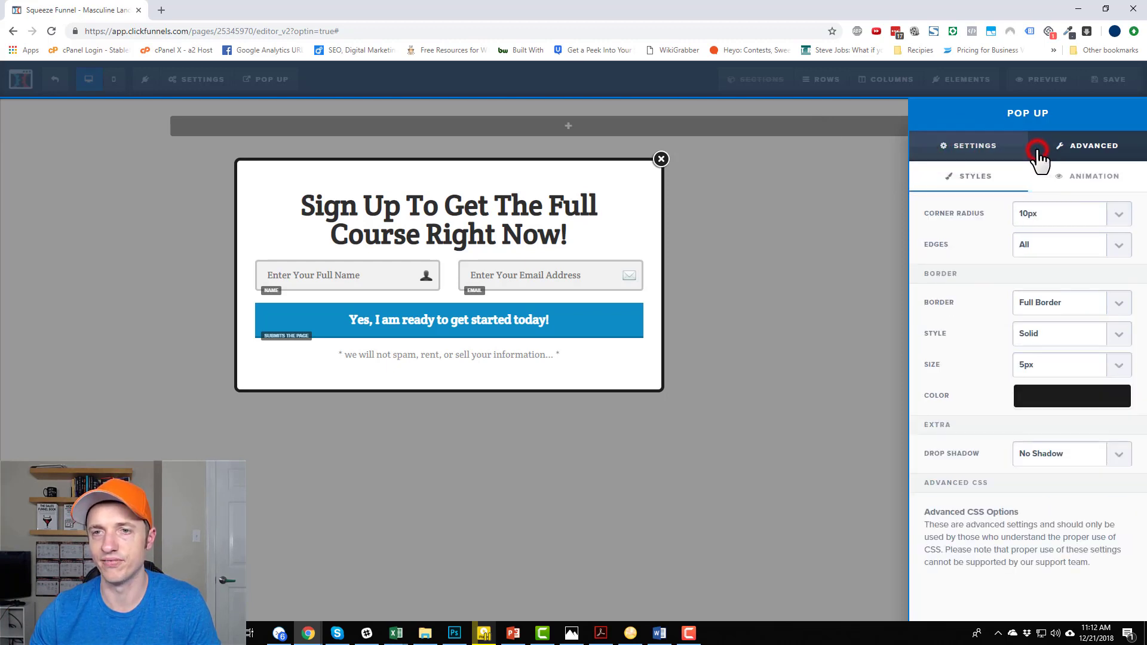
left_click(1114, 177)
left_click(967, 178)
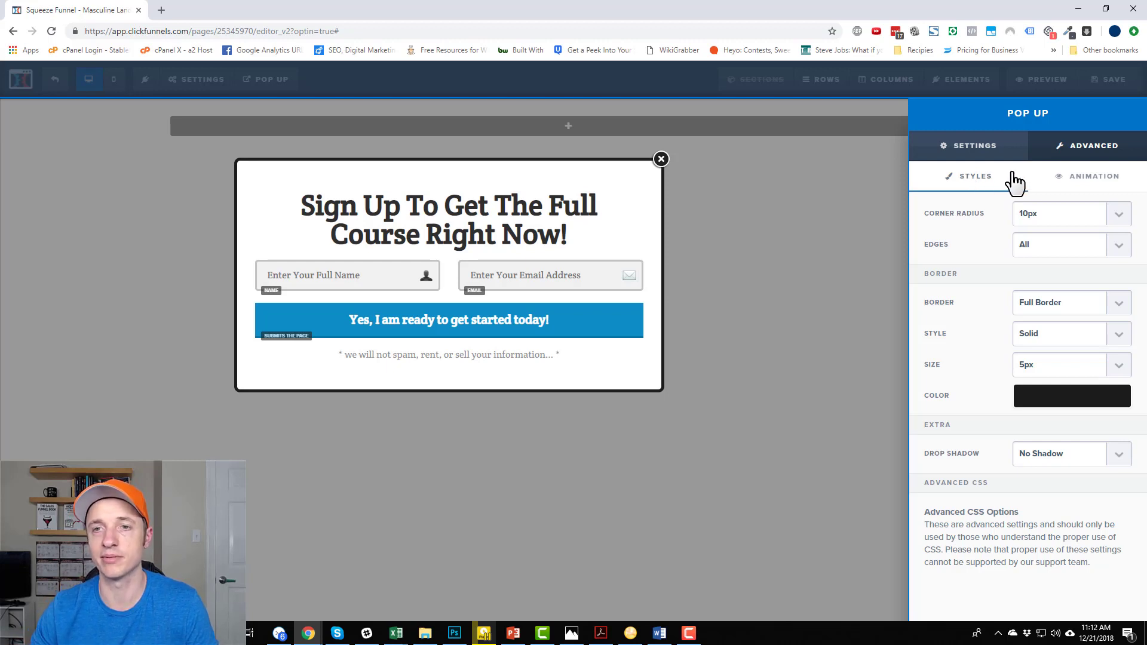
left_click(976, 150)
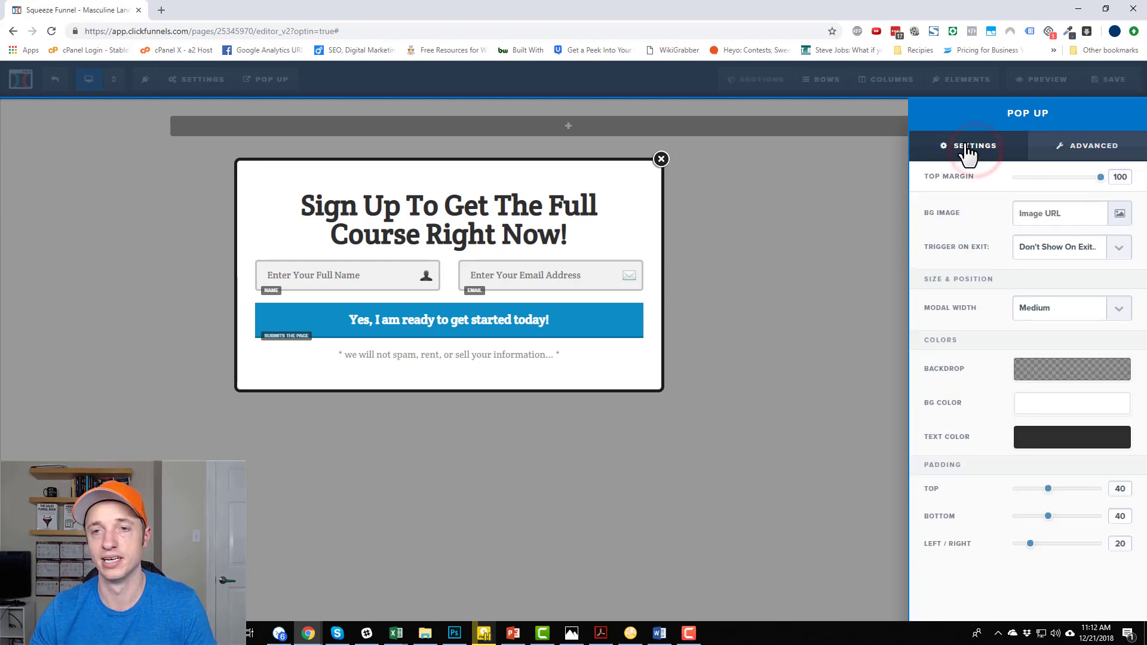
left_click(1095, 149)
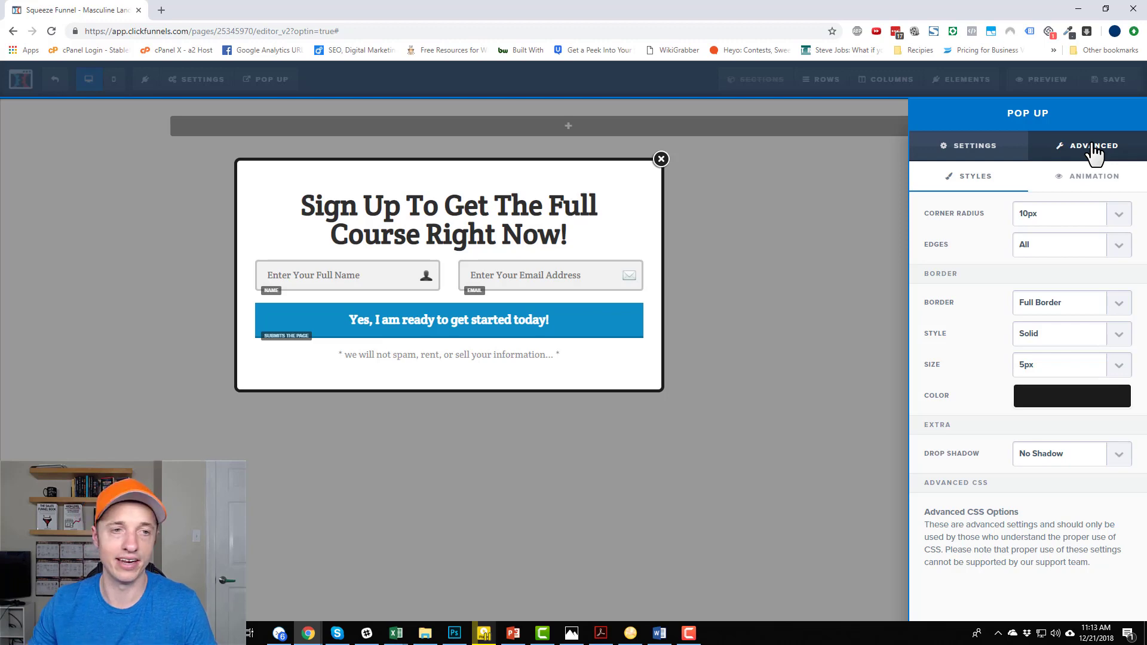
left_click(755, 303)
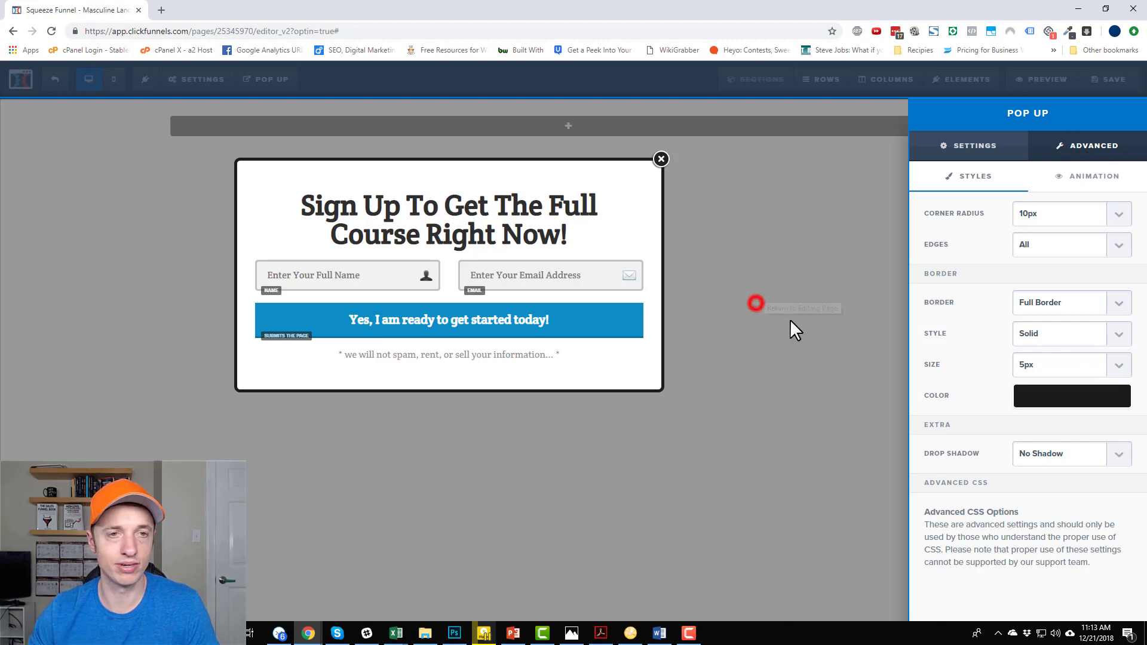
- Check the sign-up pop-up in the mobile view and return to the desktop view
left_click(115, 81)
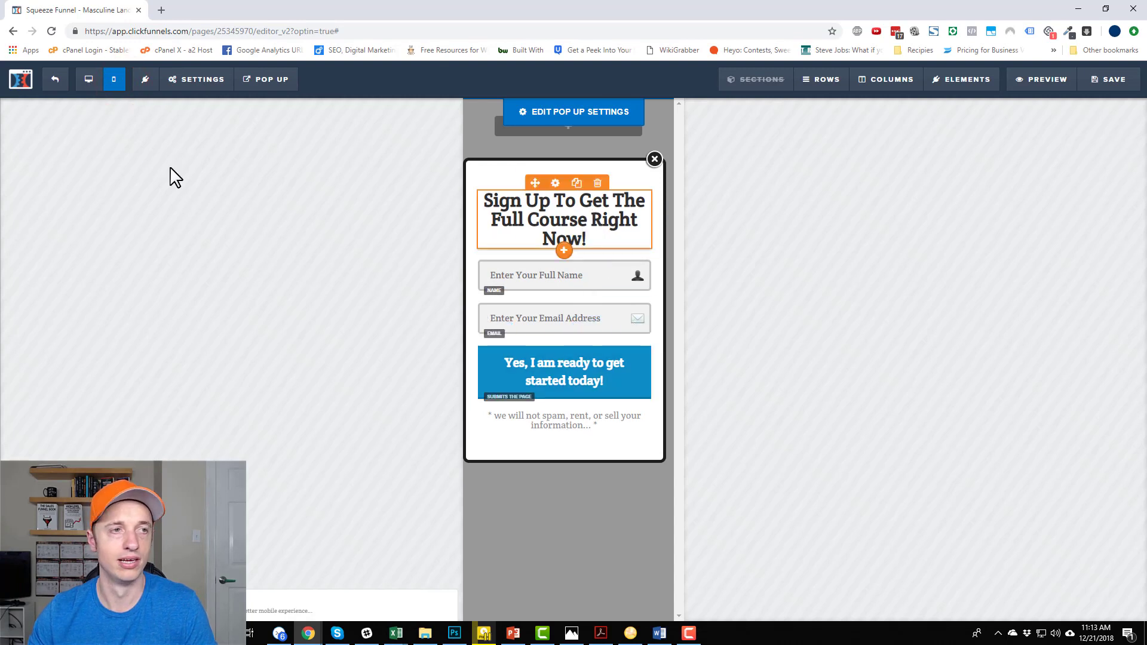
left_click(94, 82)
- Reopen the pop-up's settings for a brief look, and close both the settings and the pop-up
mouse_move(247, 85)
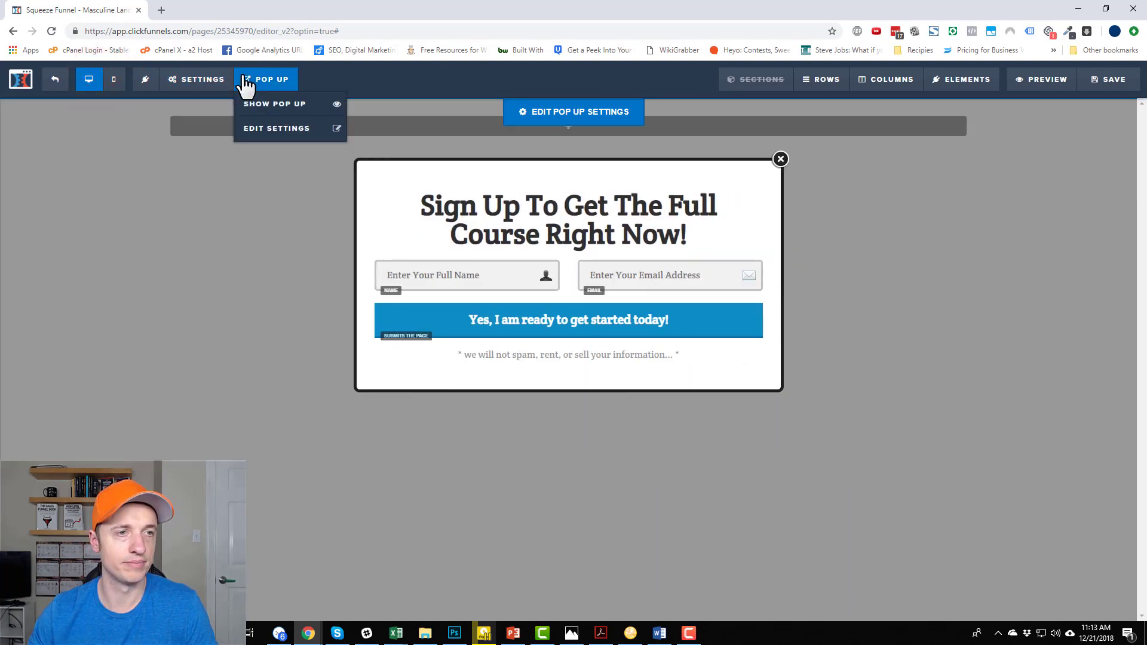
left_click(277, 129)
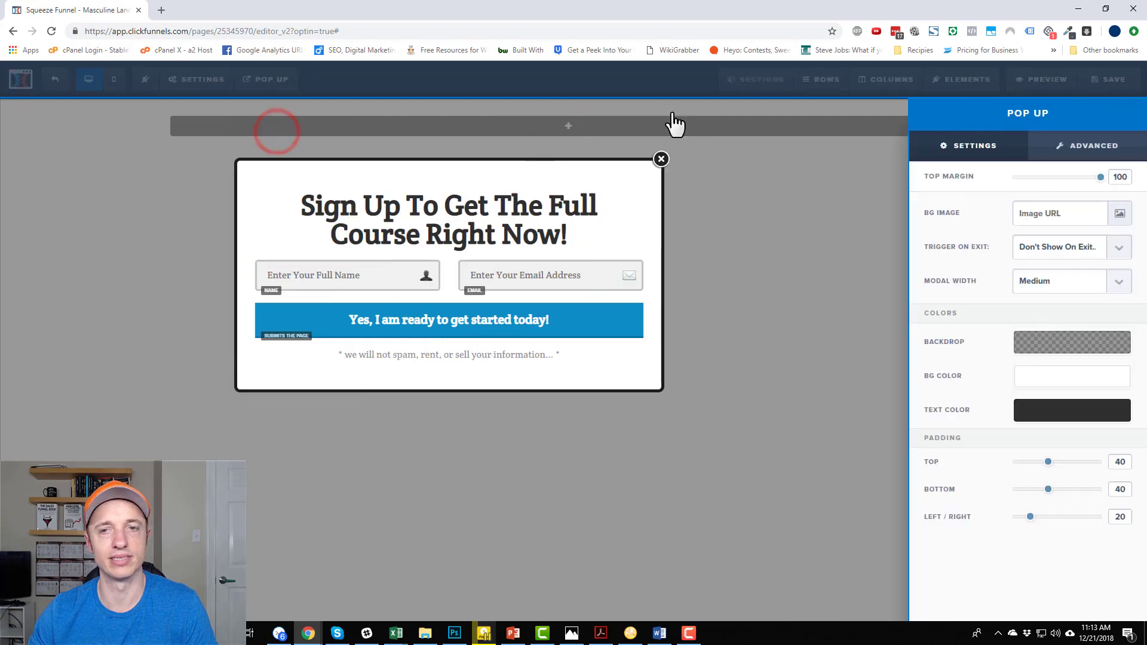
left_click(730, 278)
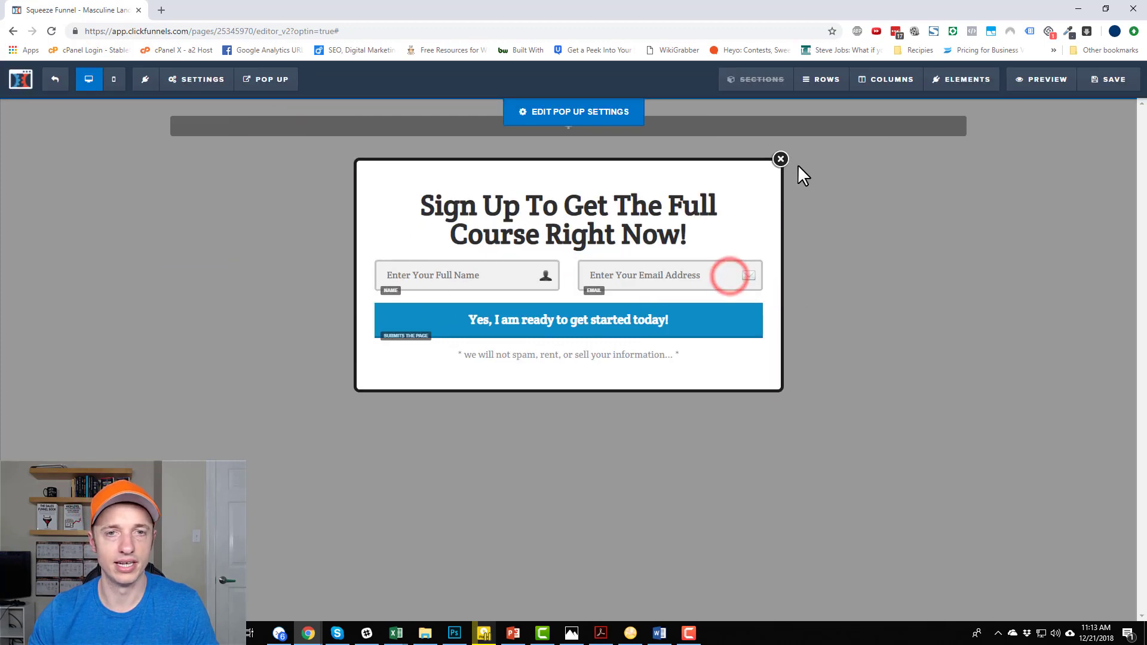
left_click(781, 159)
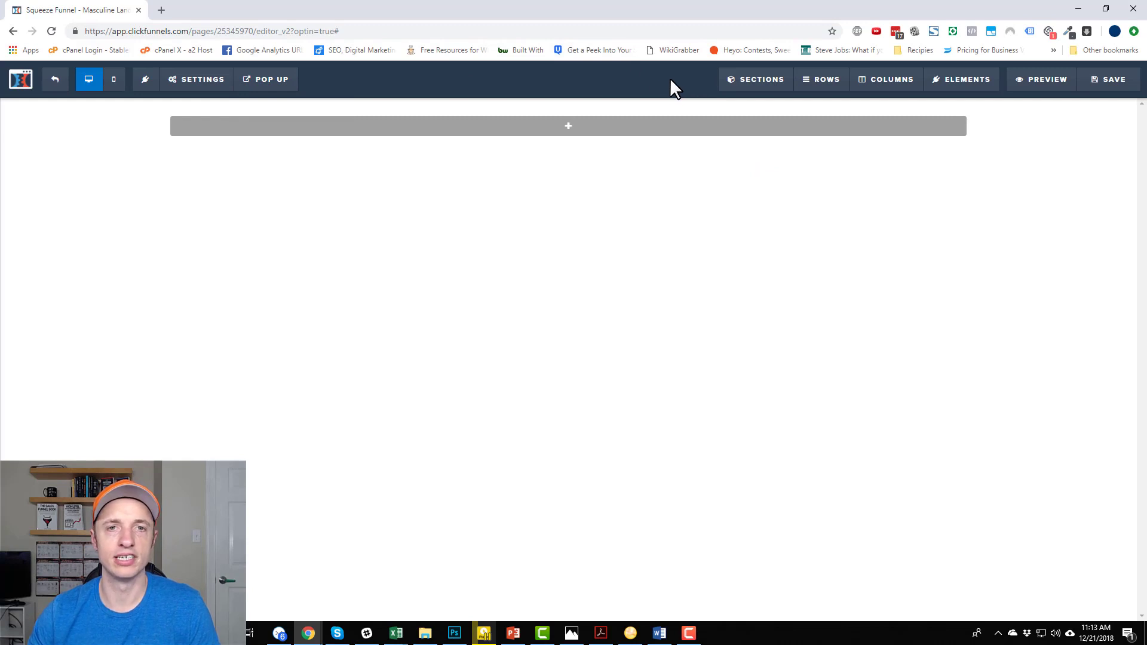
- Browse the full library of page elements, from text, media and form items to countdowns, content blocks and miscellaneous elements, and close it
mouse_move(815, 92)
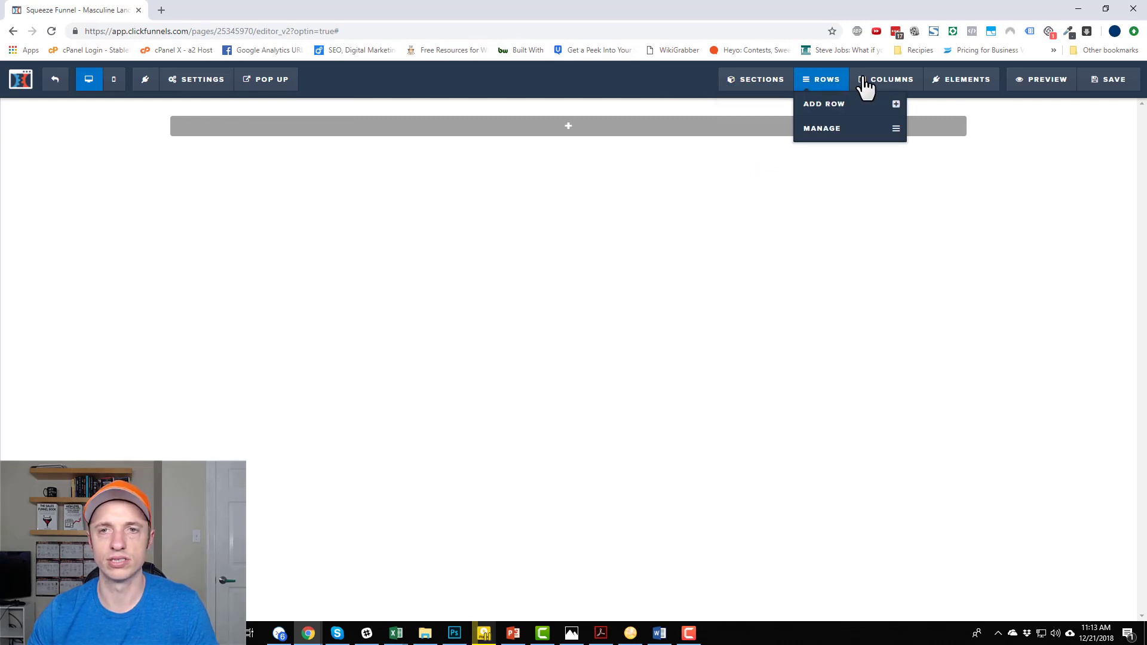
mouse_move(968, 85)
mouse_move(744, 79)
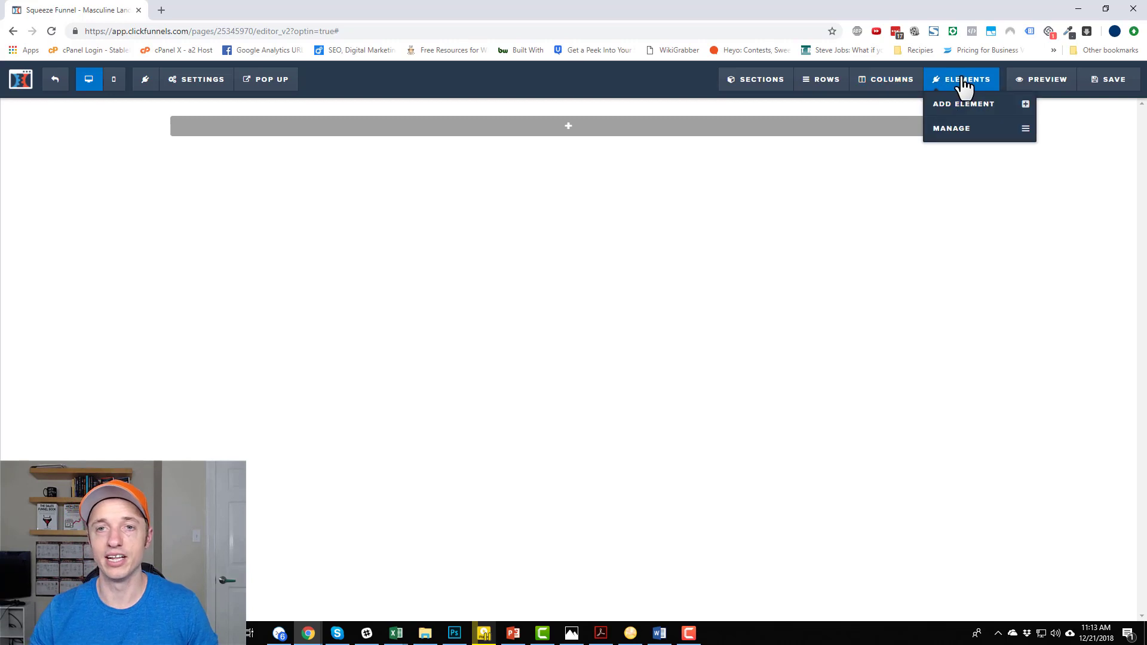
left_click(971, 105)
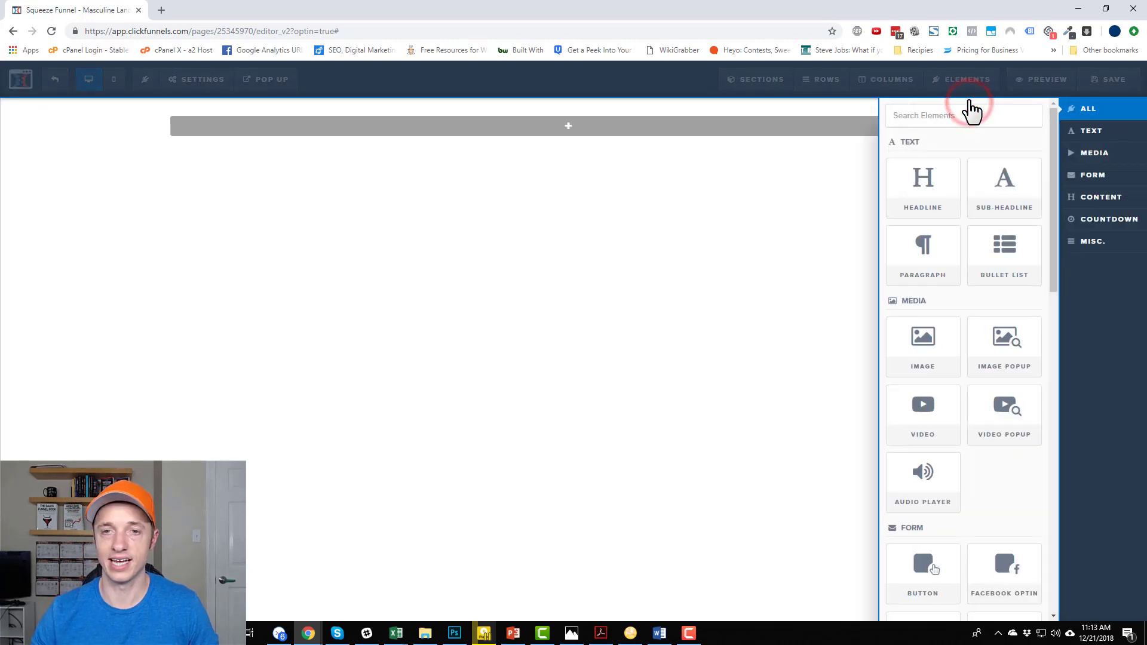
scroll(957, 369, "down", 2)
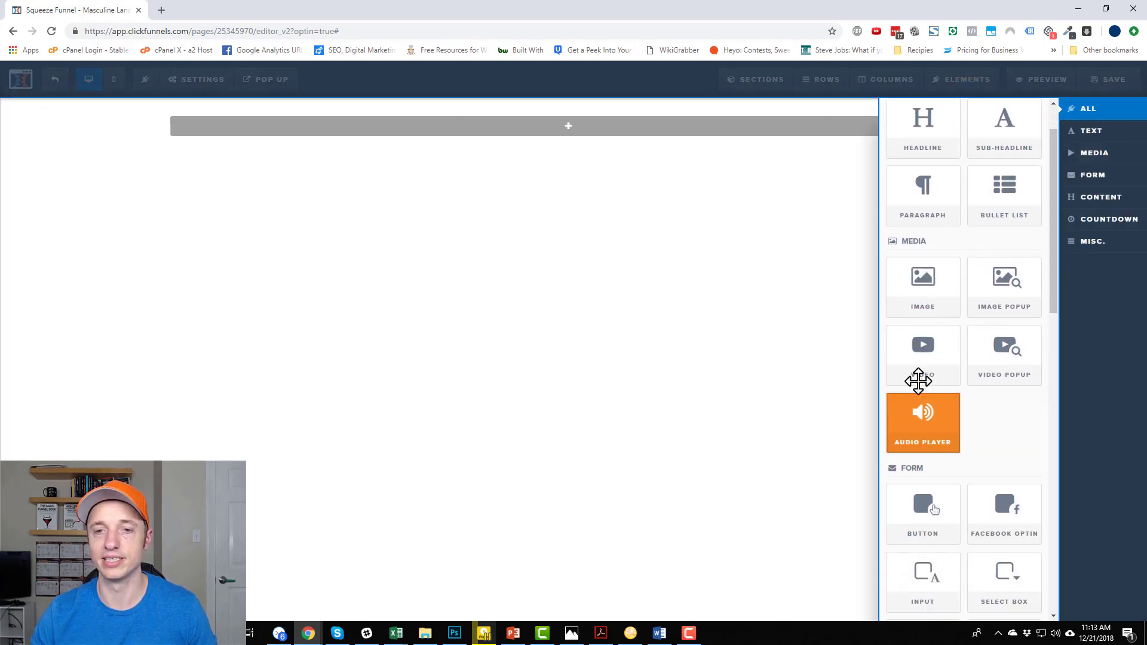
scroll(957, 369, "down", 6)
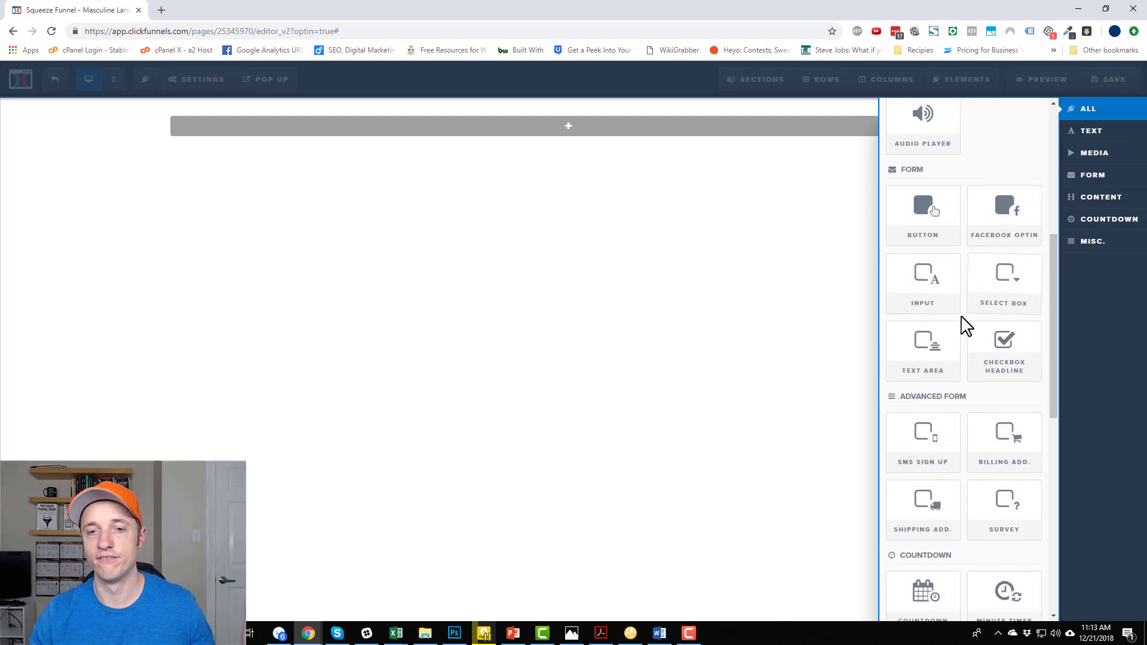
scroll(973, 326, "down", 3)
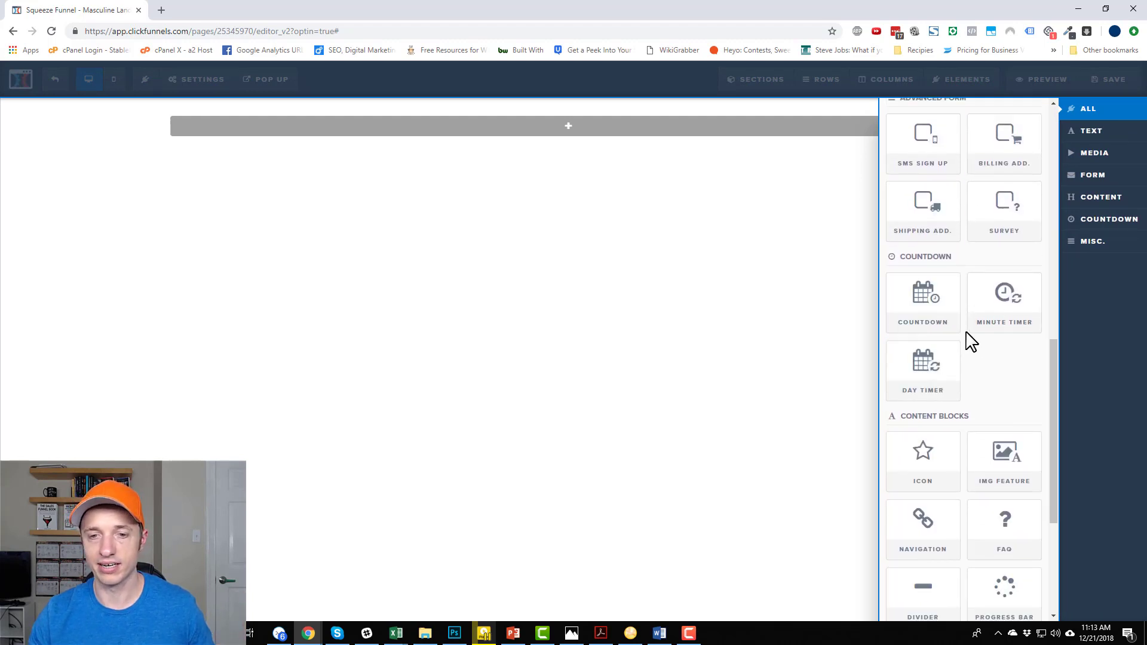
scroll(968, 340, "down", 1)
scroll(965, 333, "down", 3)
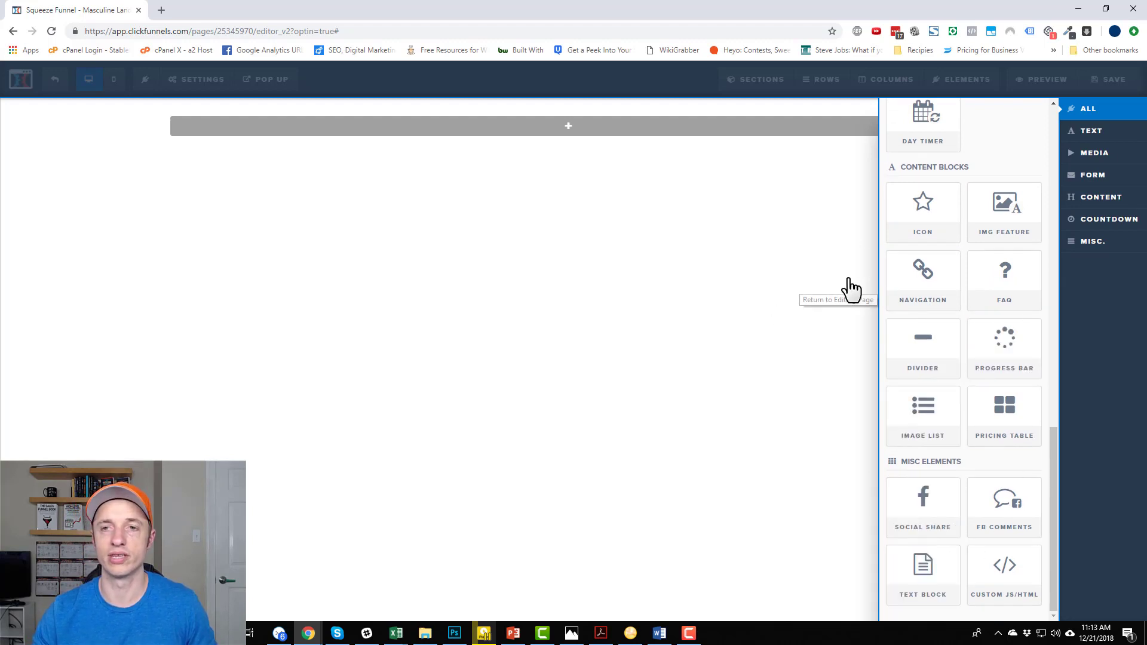
scroll(955, 439, "up", 5)
scroll(954, 439, "up", 6)
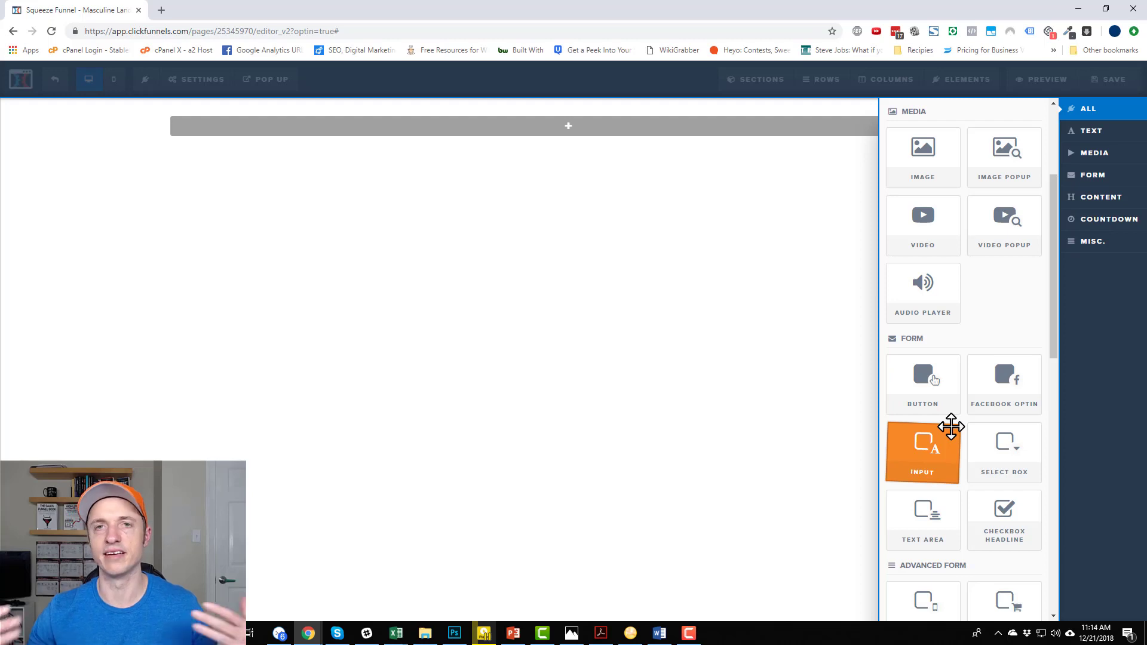
scroll(951, 427, "up", 3)
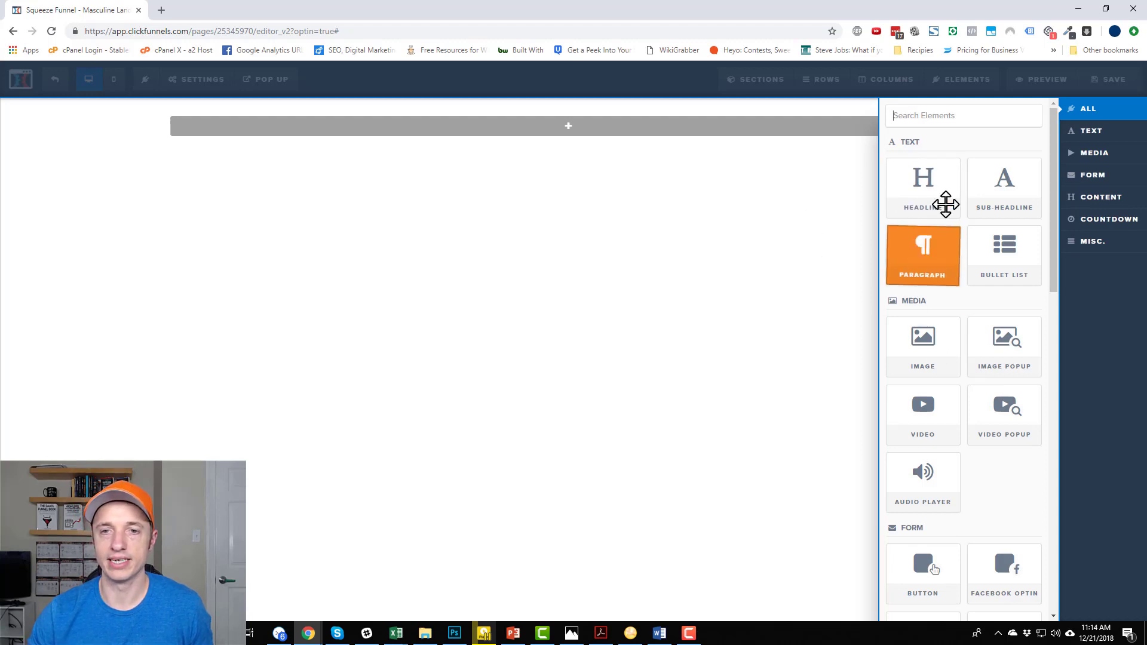
left_click(755, 240)
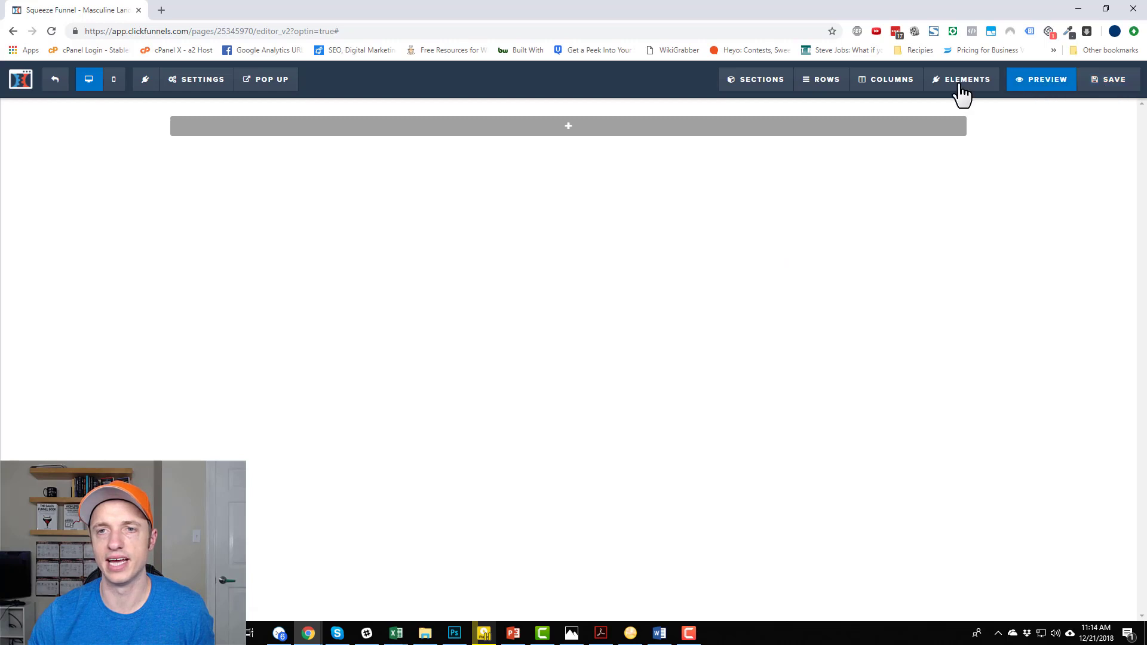
- Save the page, preview it in a separate browser tab and return to the editor
left_click(1103, 88)
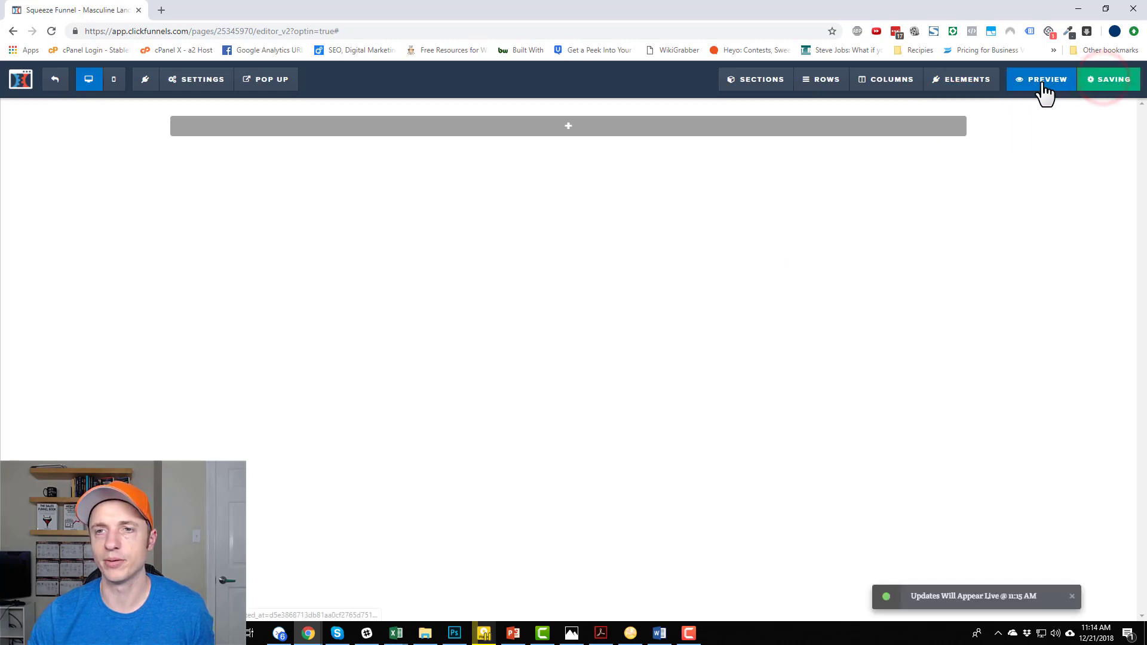
left_click(1043, 84)
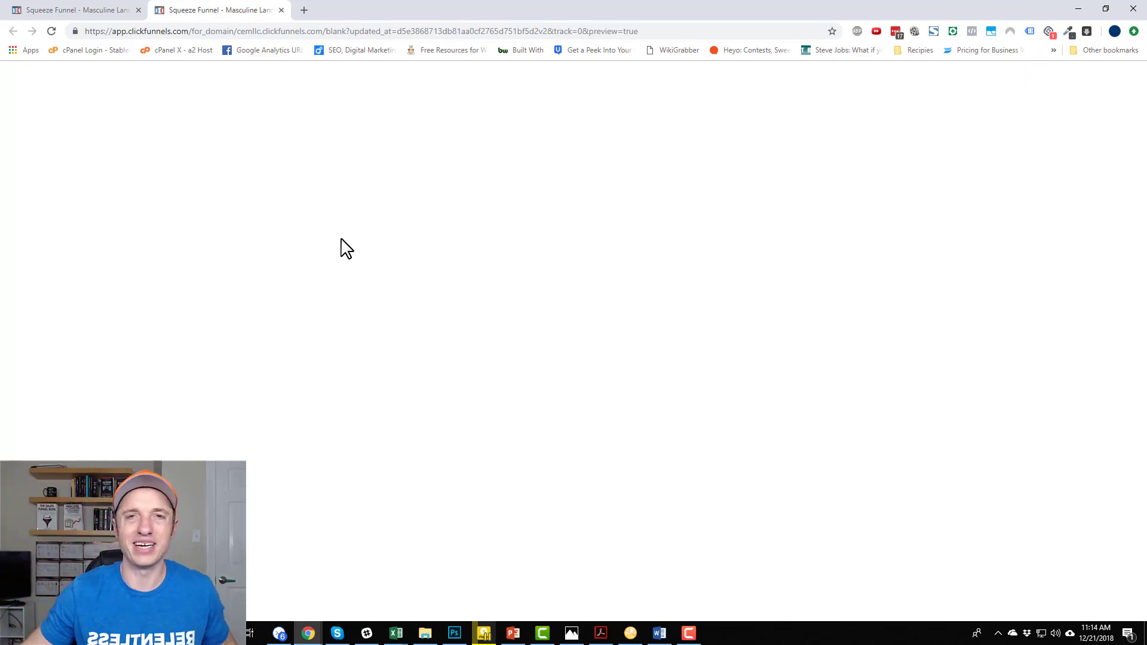
left_click(126, 9)
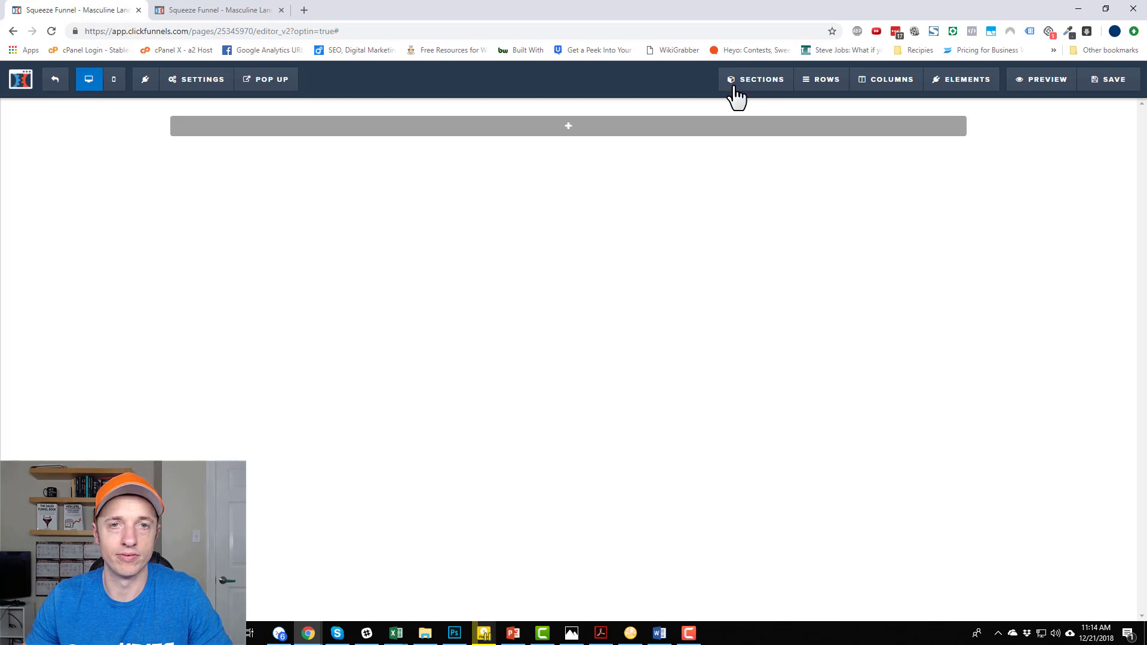
- Add a new full-width section to the blank page
mouse_move(739, 91)
mouse_move(564, 138)
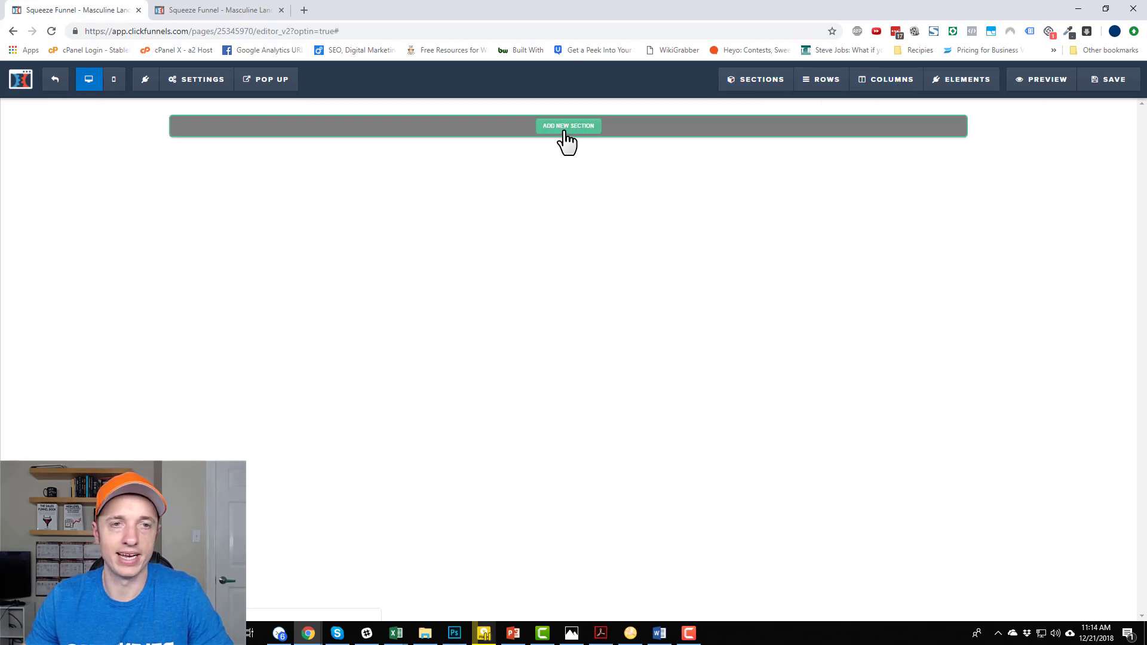
left_click(564, 132)
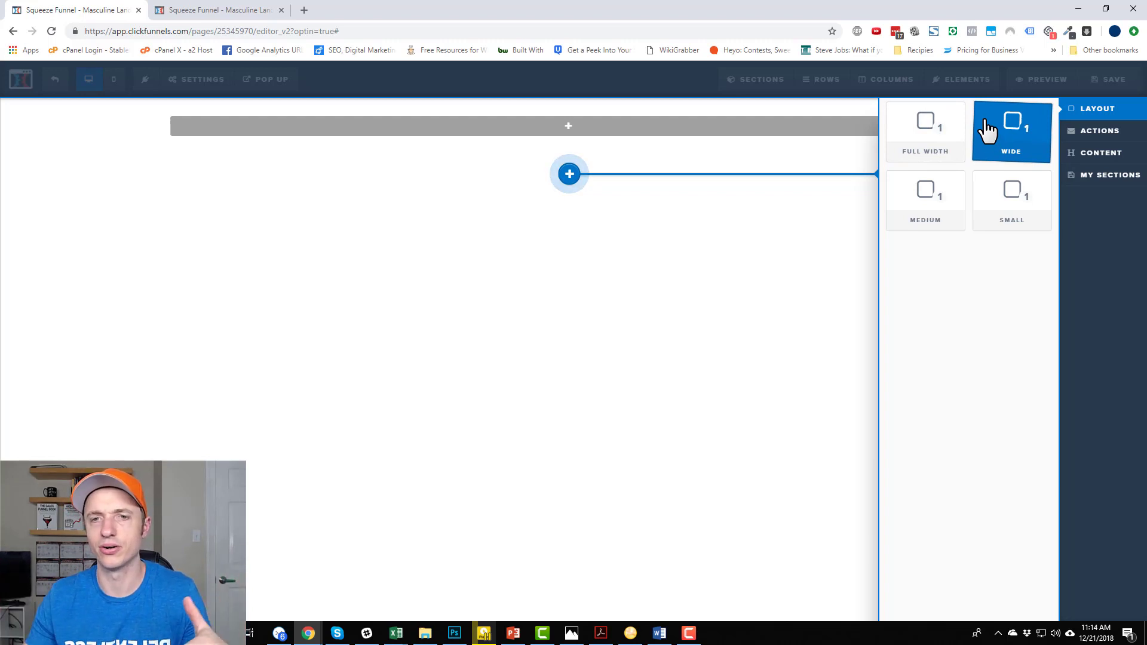
left_click(917, 133)
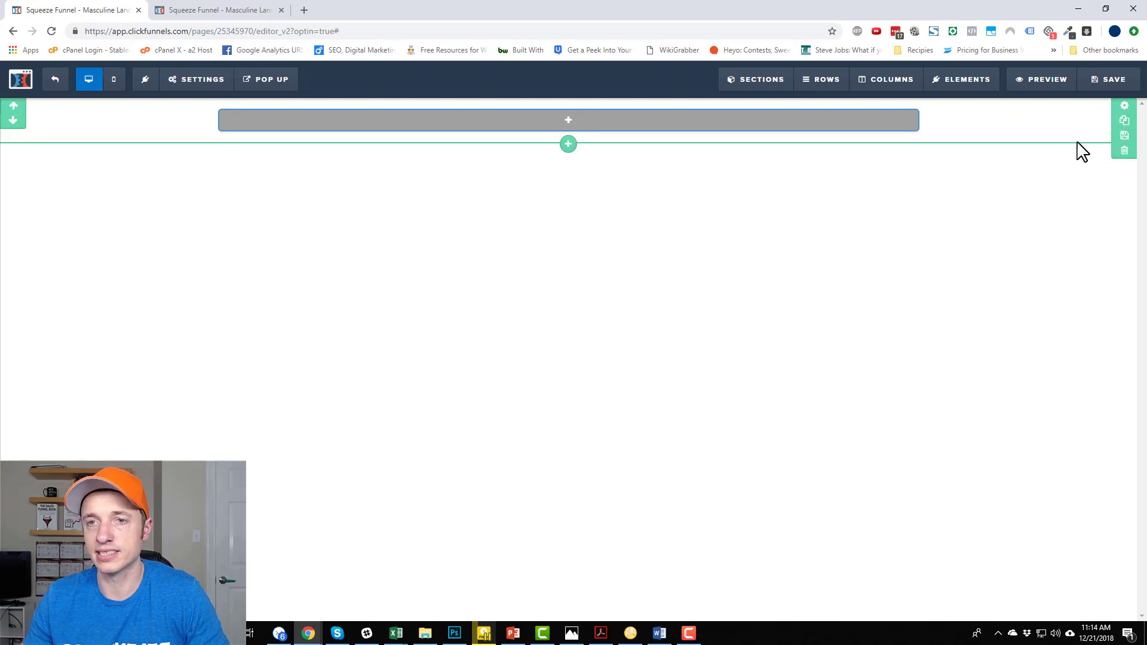
- Open the section's settings and set its background color to gray #888888
mouse_move(846, 128)
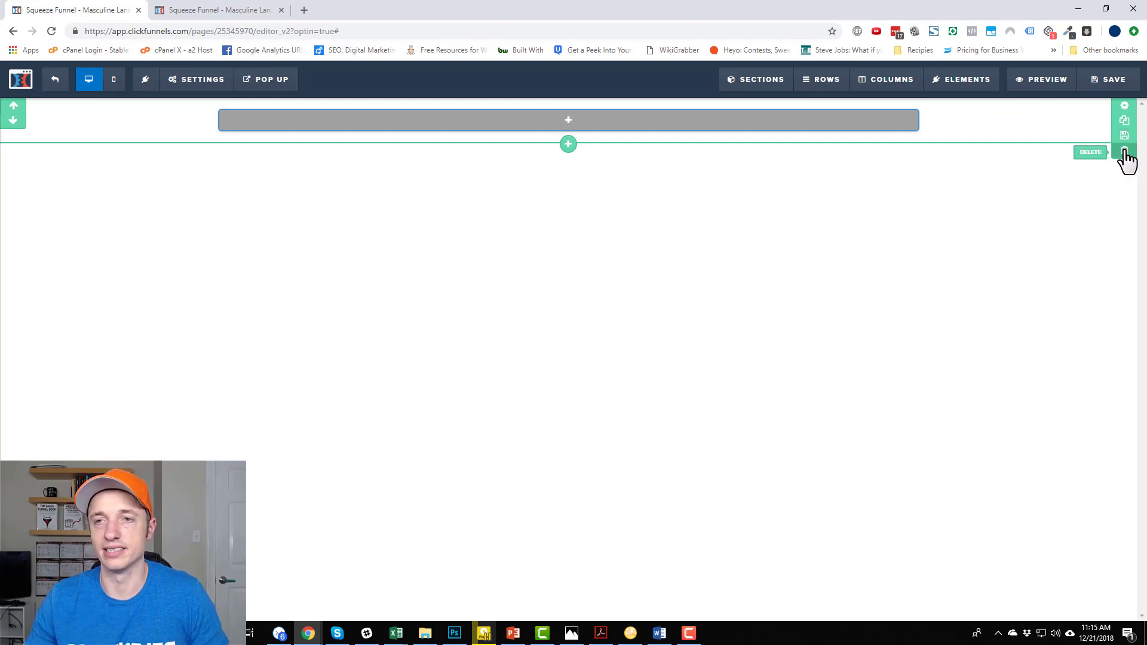
left_click(1125, 107)
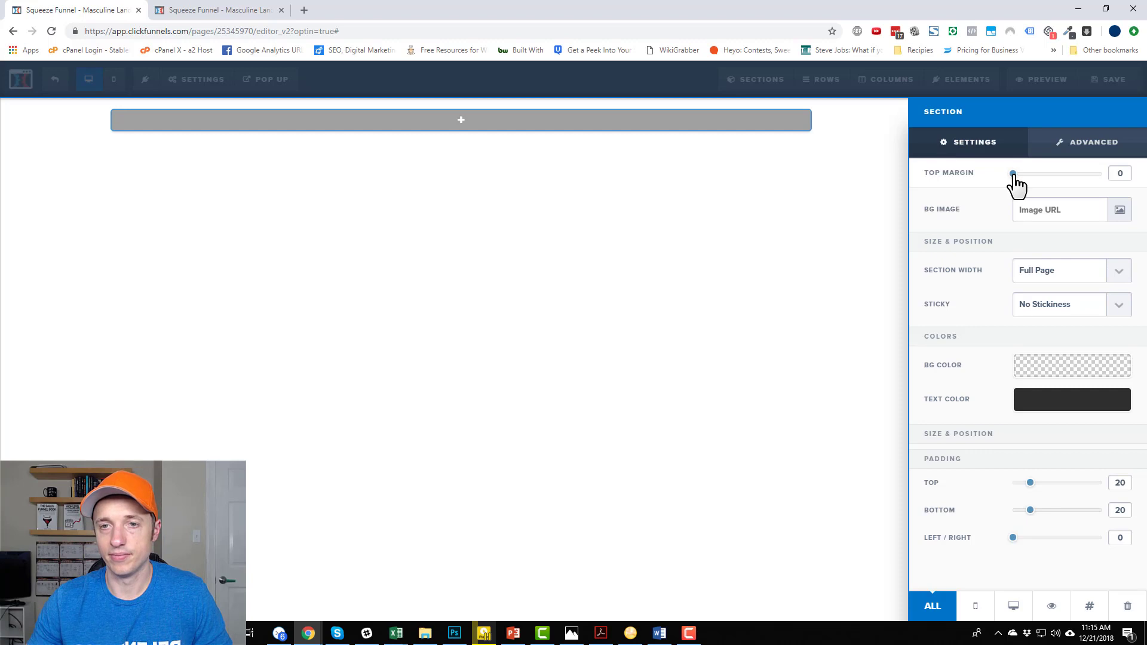
mouse_move(1014, 174)
left_mouse_down()
mouse_move(1078, 185)
mouse_move(994, 185)
mouse_move(1004, 179)
left_mouse_up()
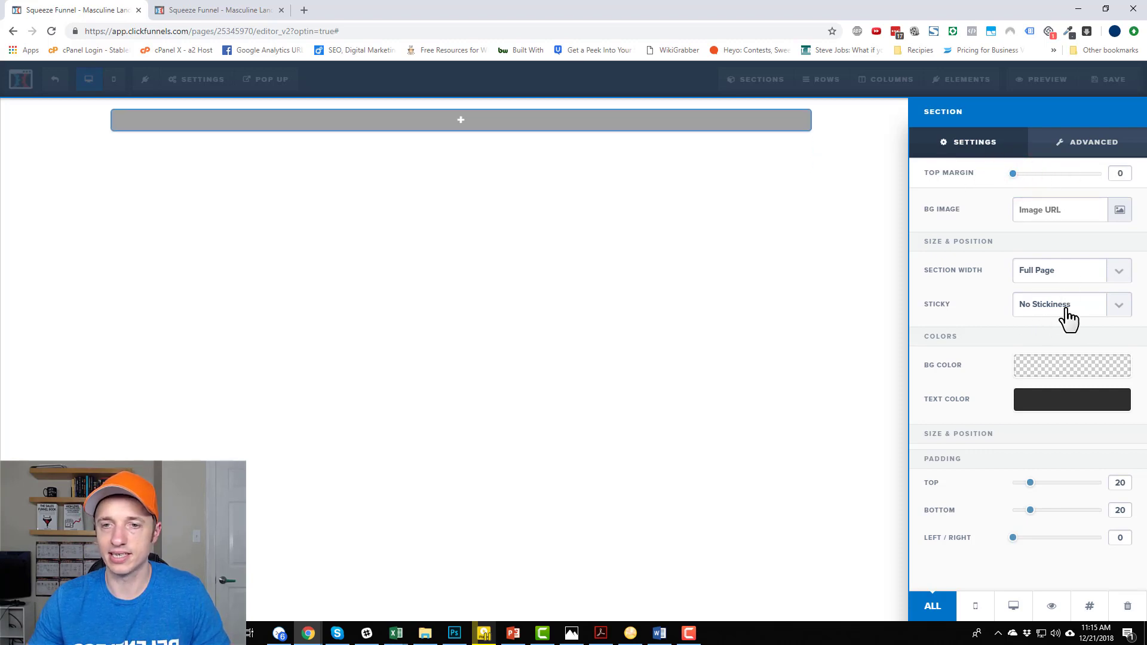
left_click(1070, 365)
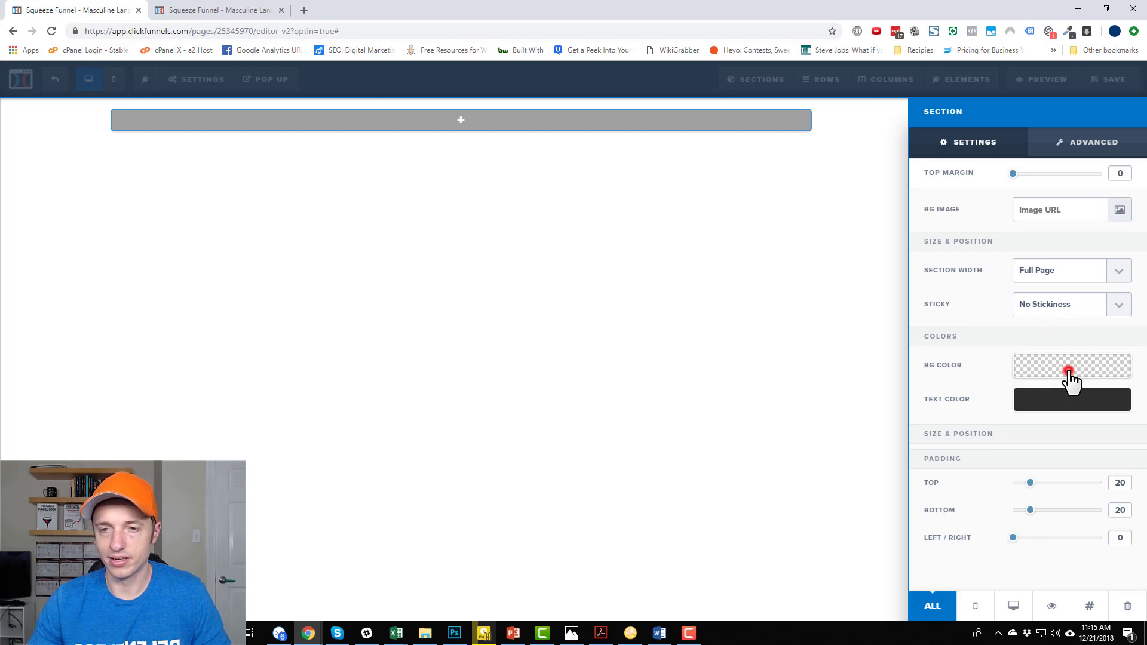
left_click(985, 410)
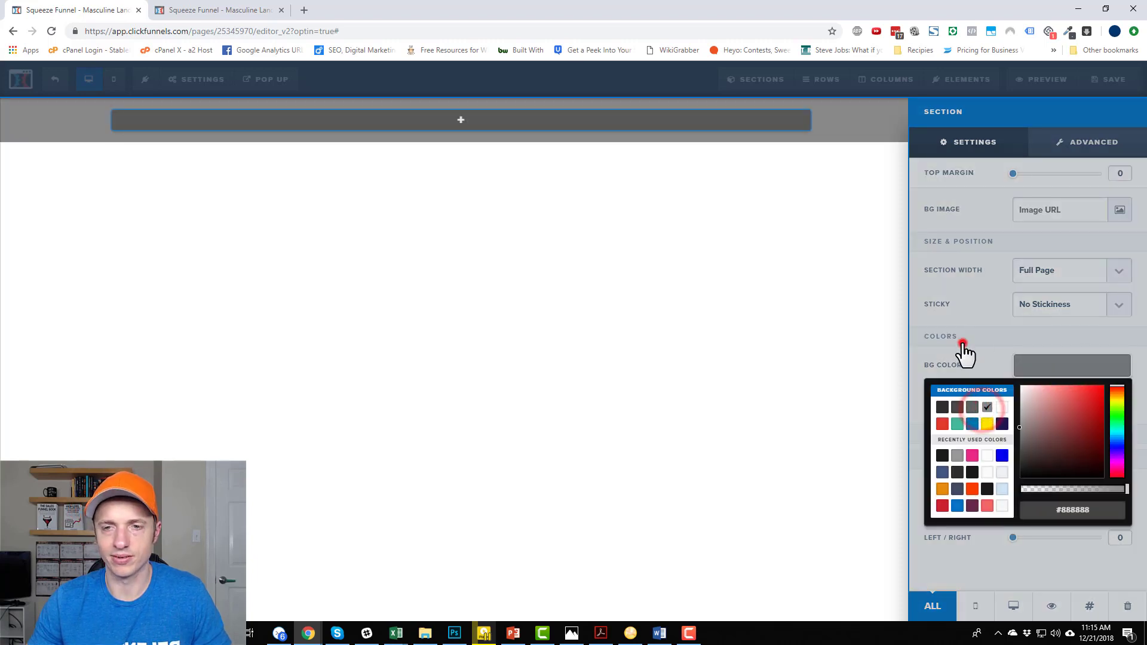
left_click(962, 343)
mouse_move(1031, 482)
left_mouse_down()
mouse_move(1050, 483)
mouse_move(1031, 483)
left_mouse_up()
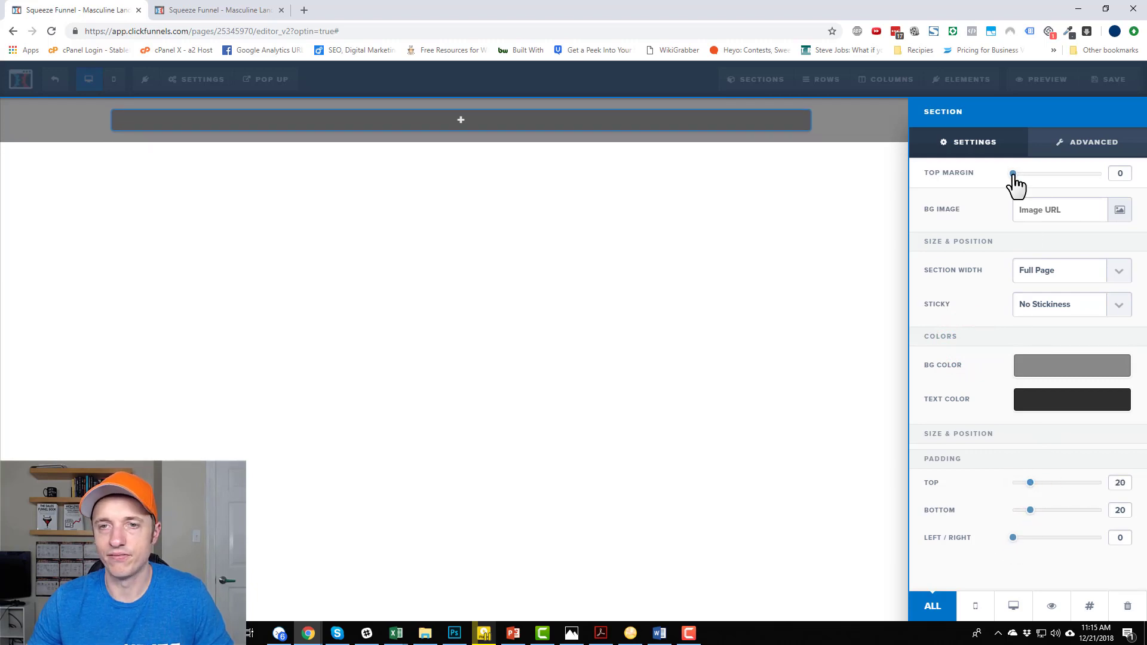
left_click_drag(1015, 187, 962, 179)
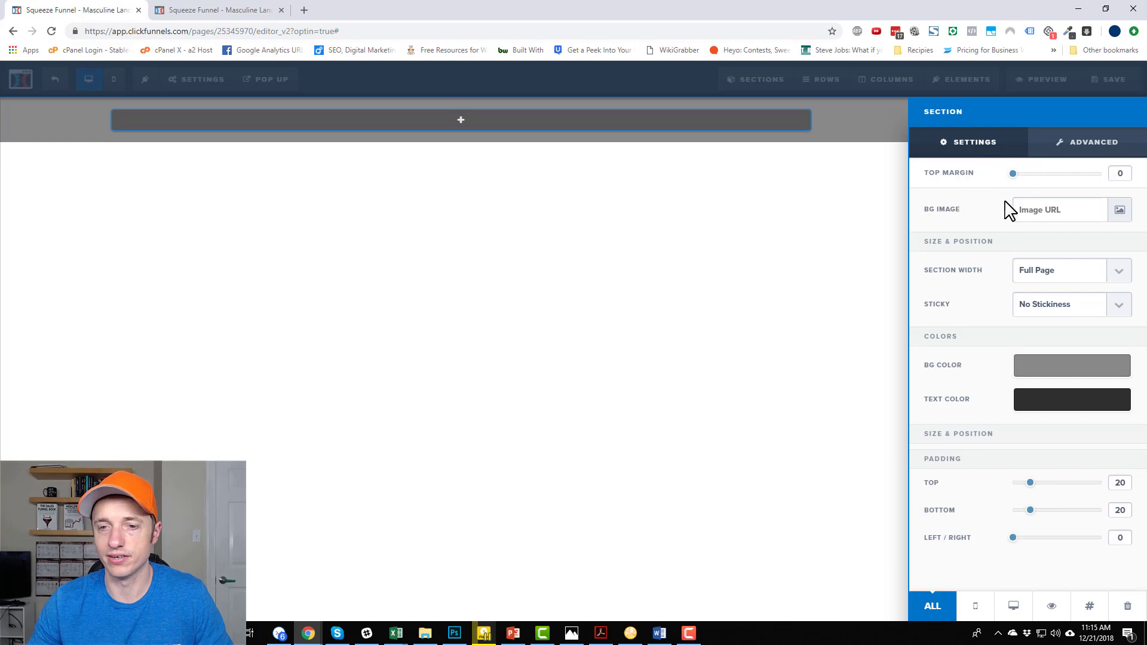
- Give the section a solid bottom-only border, 10px thick, in yellow
left_click(1095, 146)
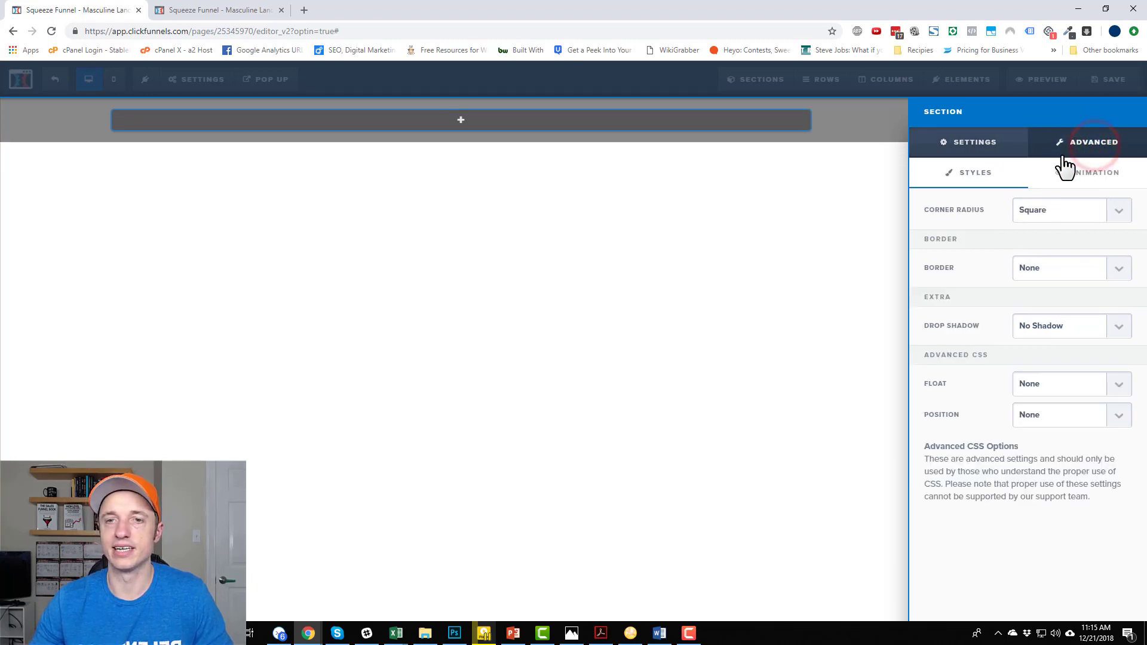
left_click(1055, 268)
left_click(1044, 312)
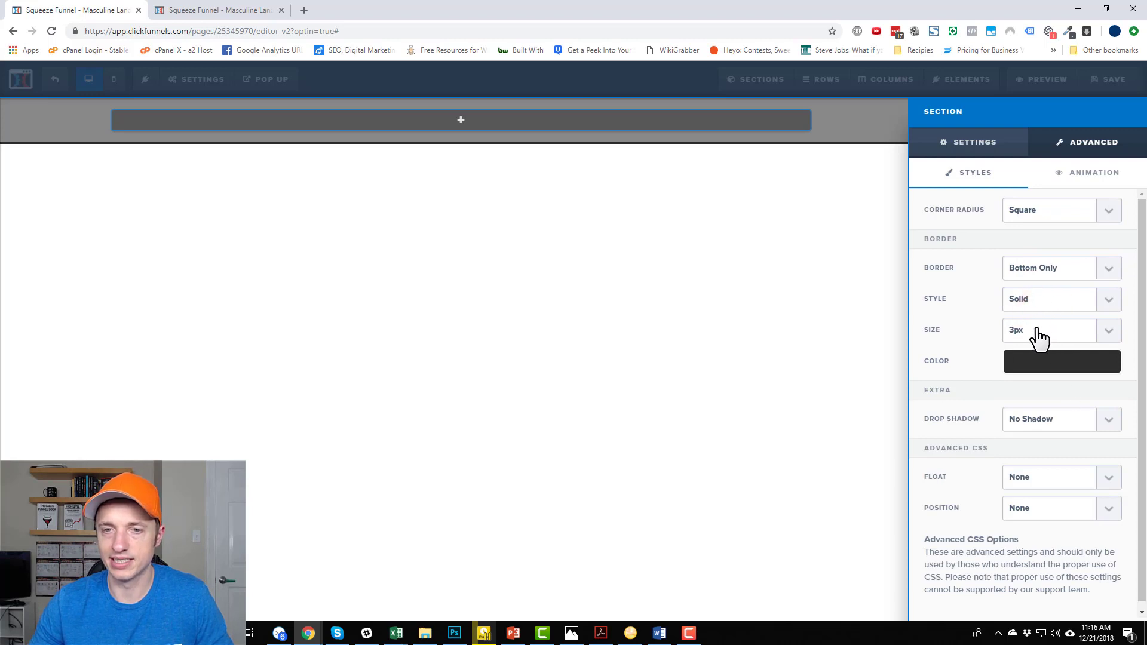
left_click(1037, 326)
left_click(1024, 389)
left_click(1073, 366)
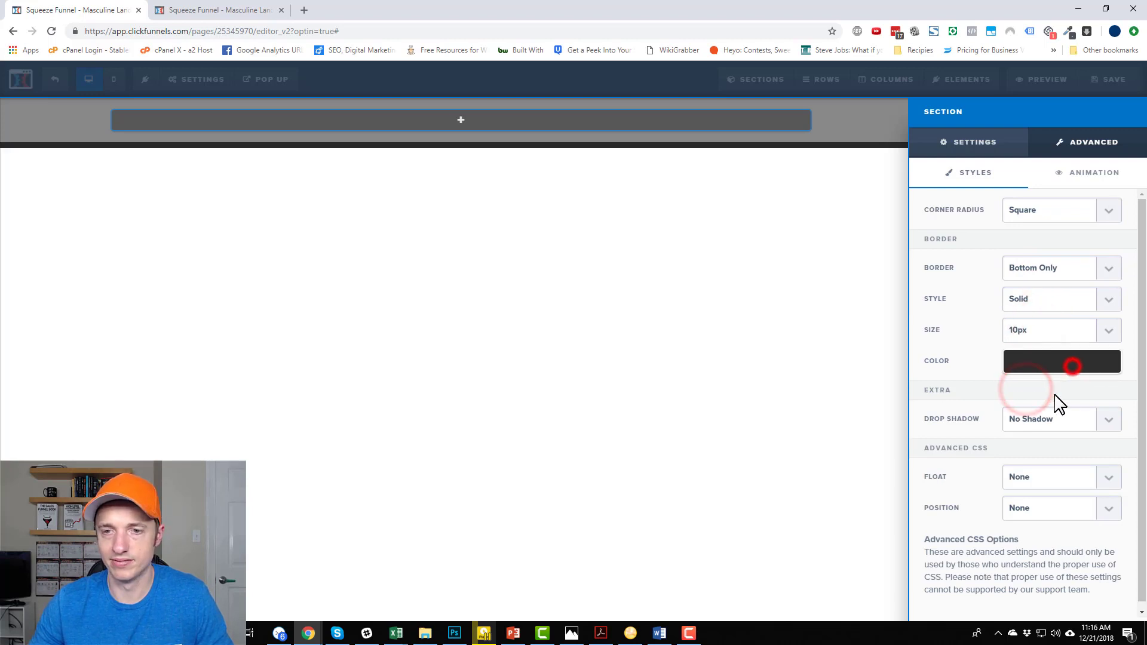
left_click(983, 422)
left_click(982, 323)
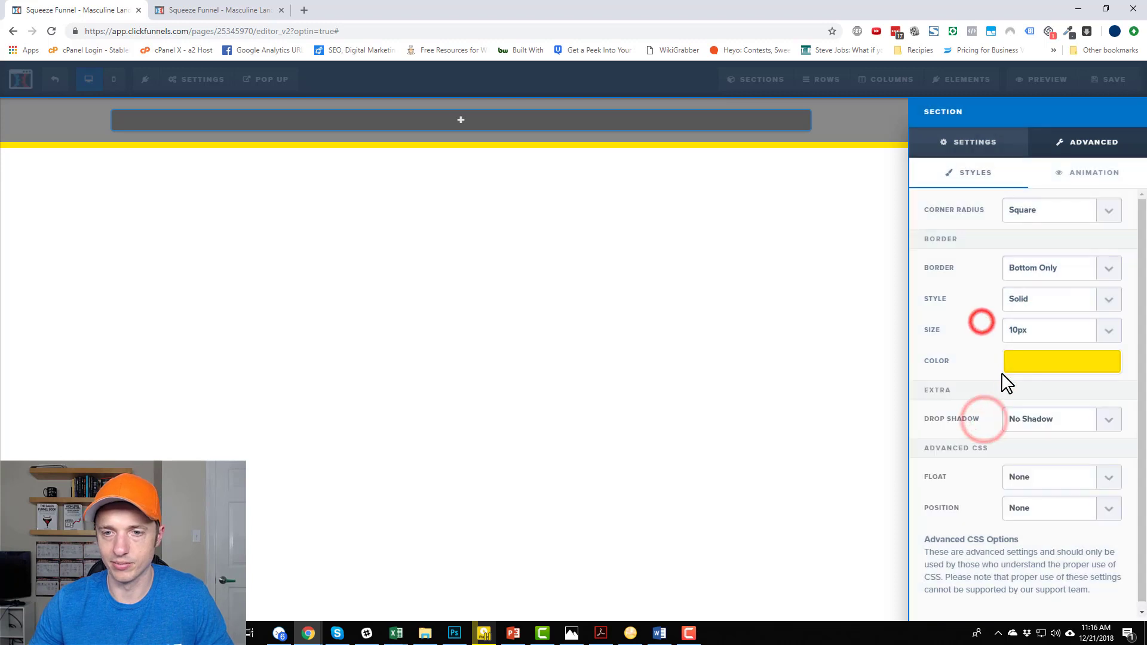
- Apply a 40% Drop Shadow to the section
left_click(1036, 418)
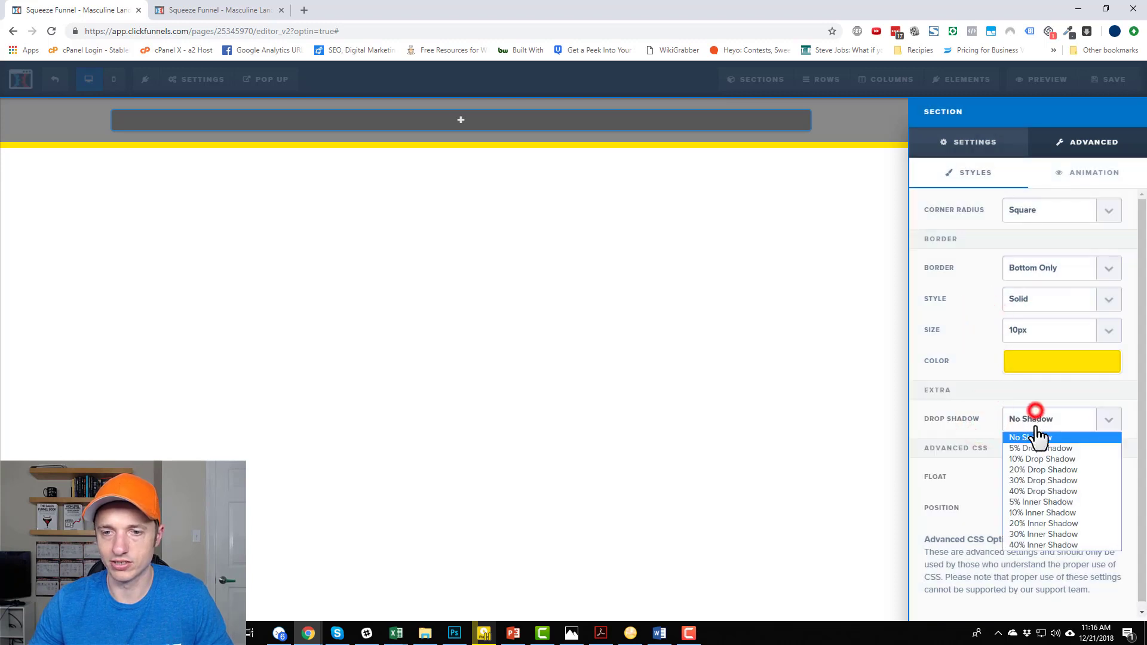
left_click(1048, 491)
left_click(959, 315)
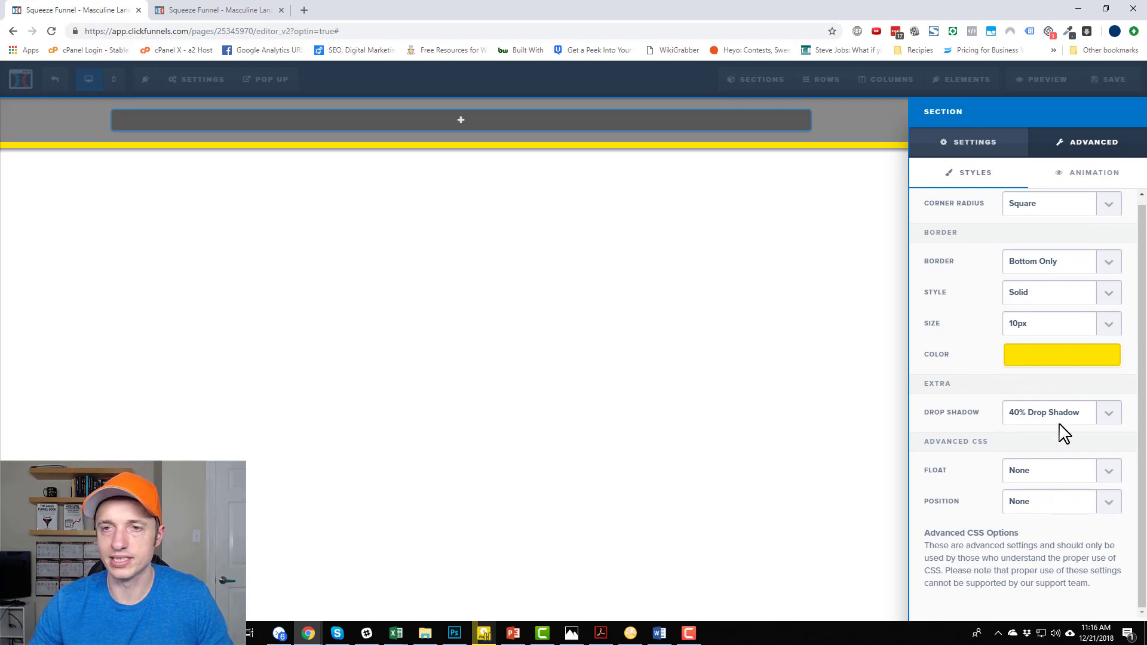
- Look over the section's timed delay and animation options, and return to its general settings
left_click(1093, 173)
left_click(1068, 214)
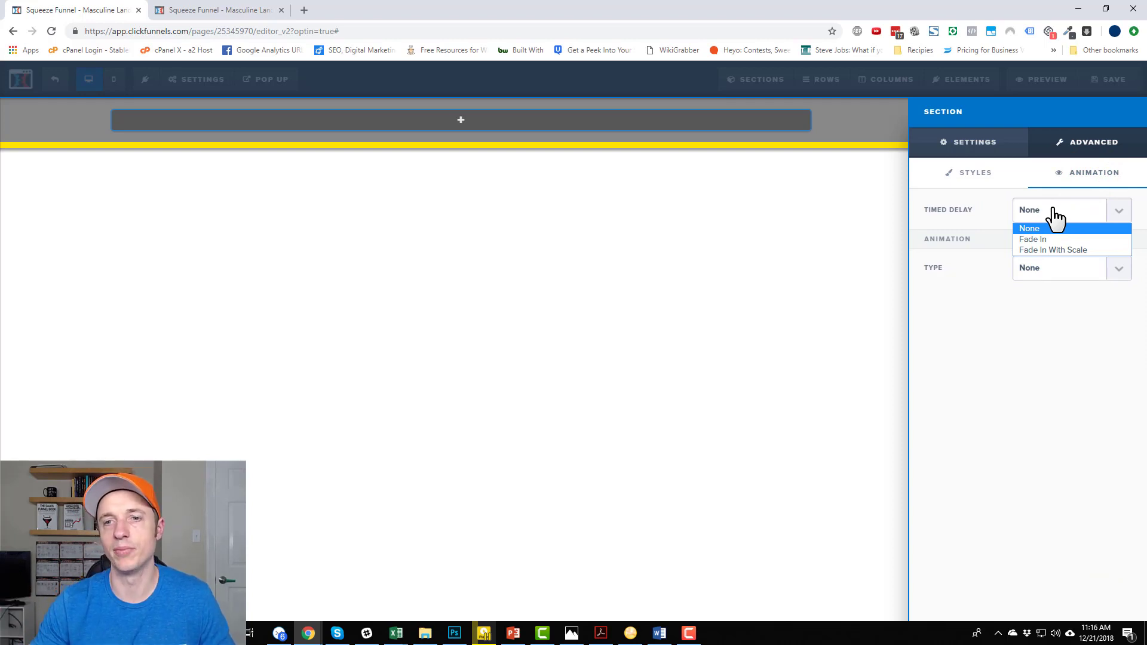
left_click(1014, 334)
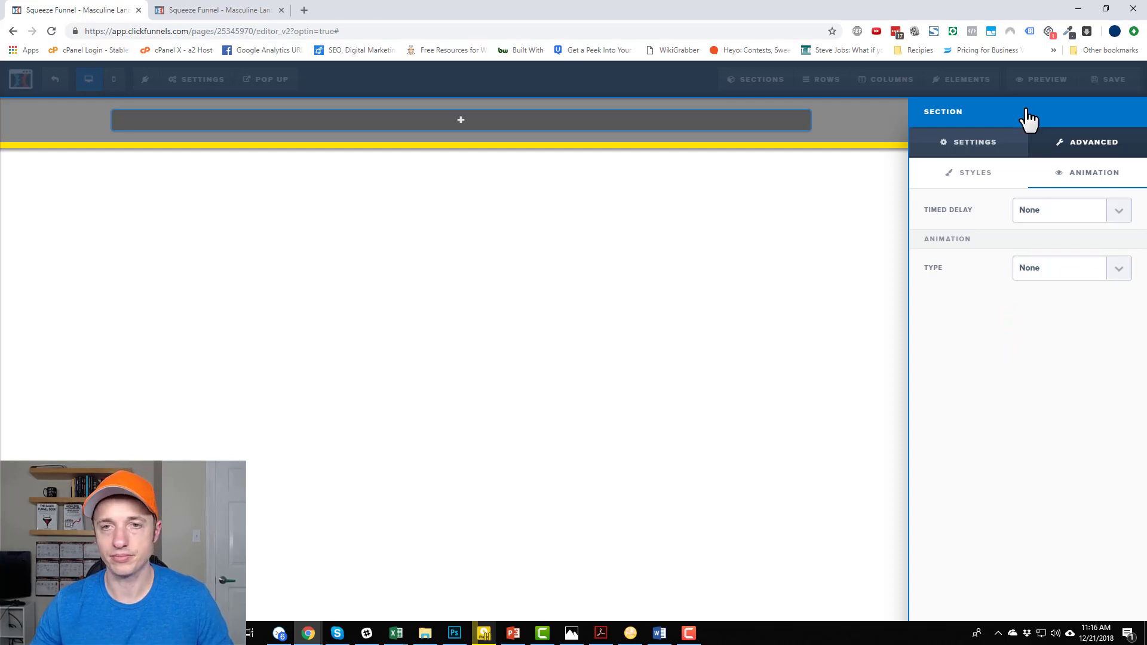
left_click(992, 143)
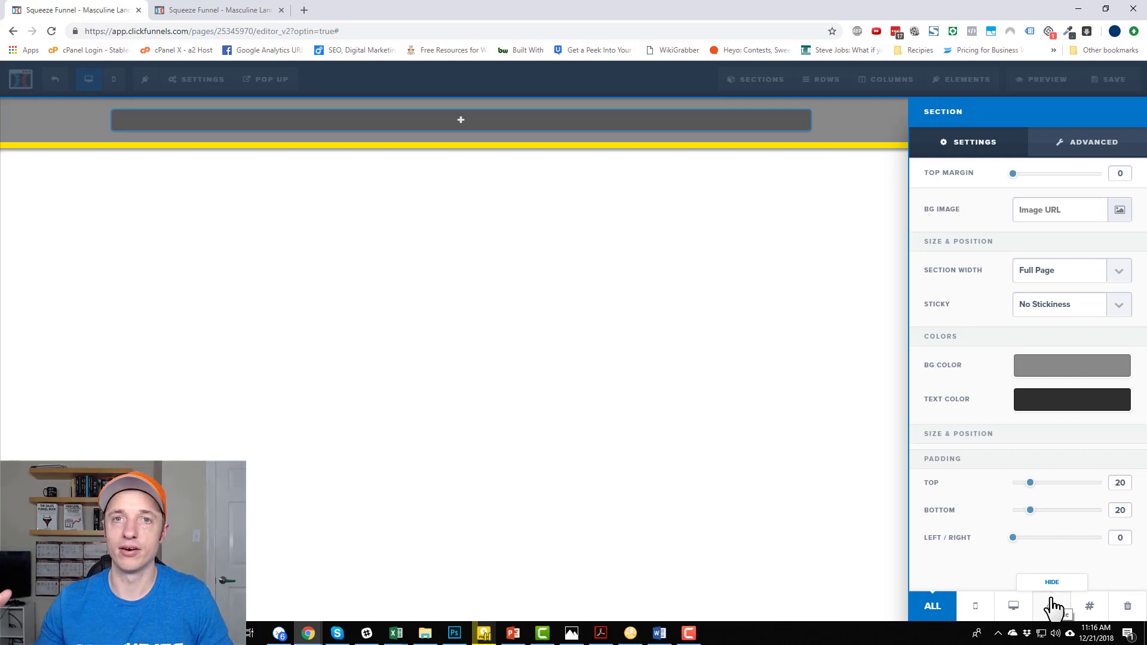
- Examine the section's CSS title and ID selector, and close the CSS info
left_click(1090, 607)
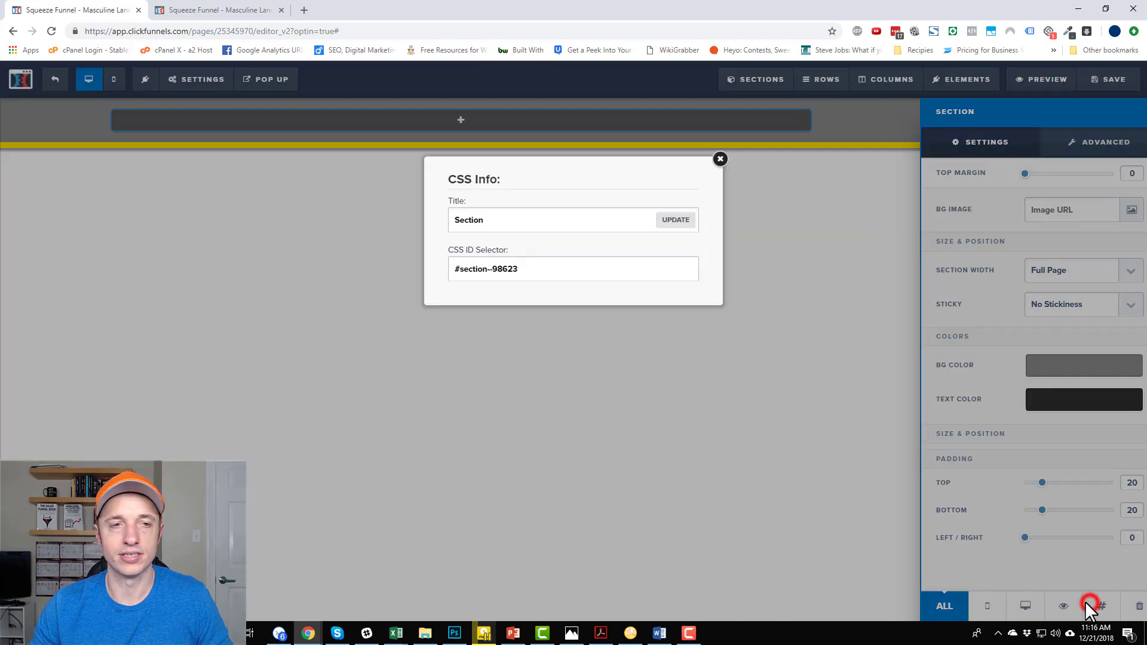
left_click(602, 272)
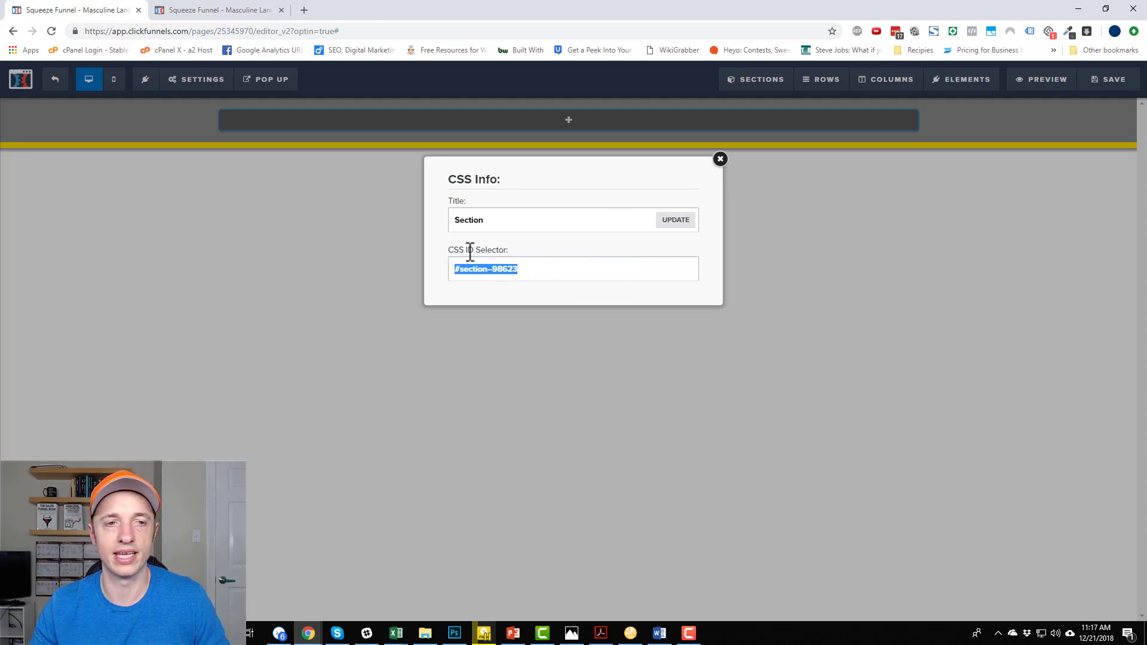
left_click_drag(470, 251, 509, 257)
left_click(720, 159)
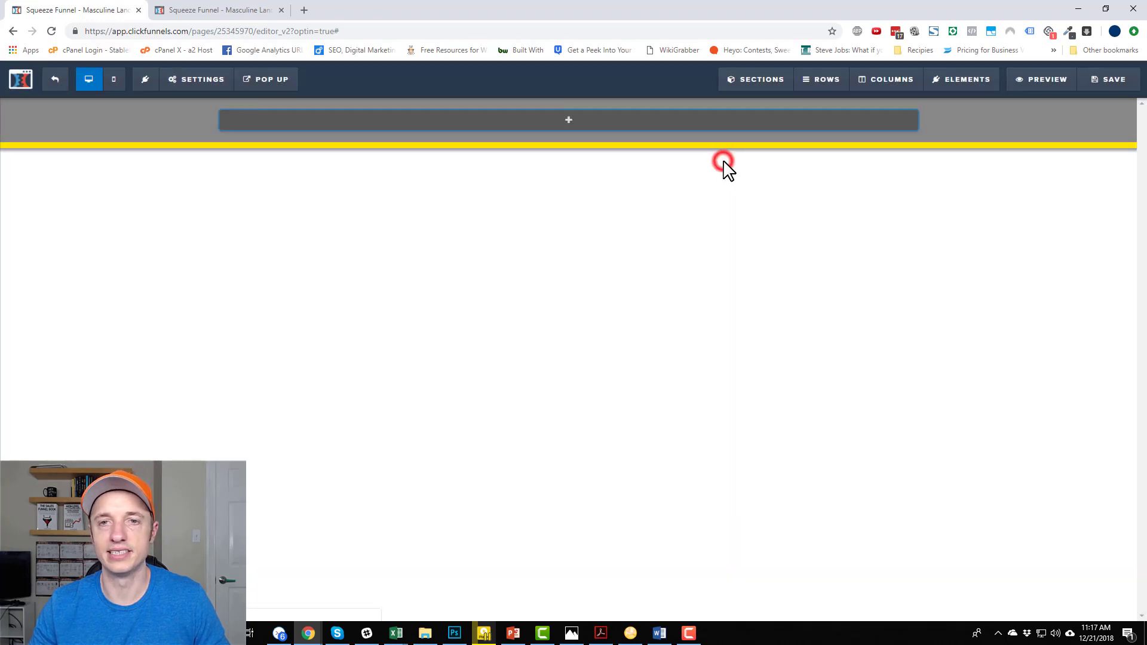
- Restrict the section to mobile only and compare the page in the desktop and mobile views
left_click(1122, 104)
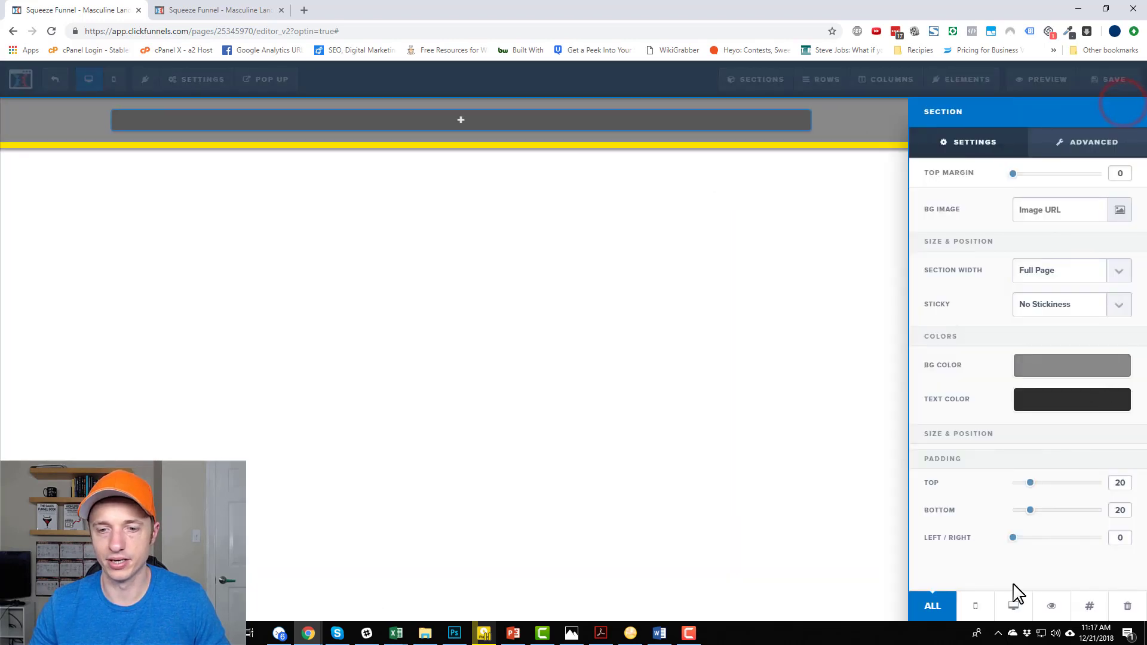
left_click(976, 607)
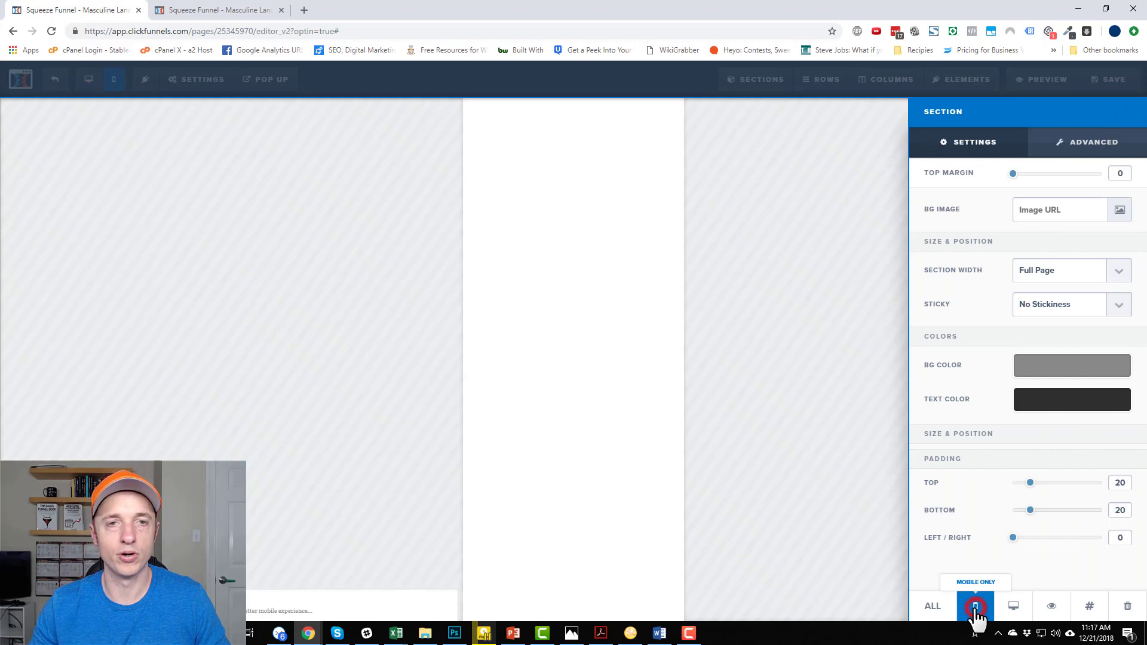
left_click(573, 141)
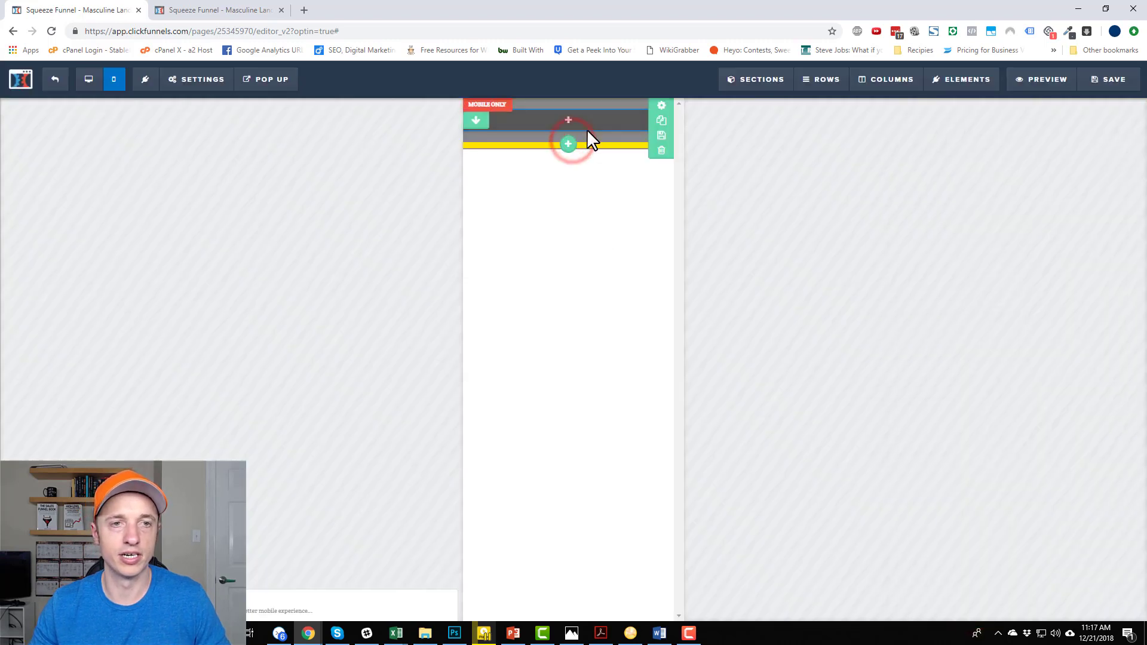
left_click(88, 83)
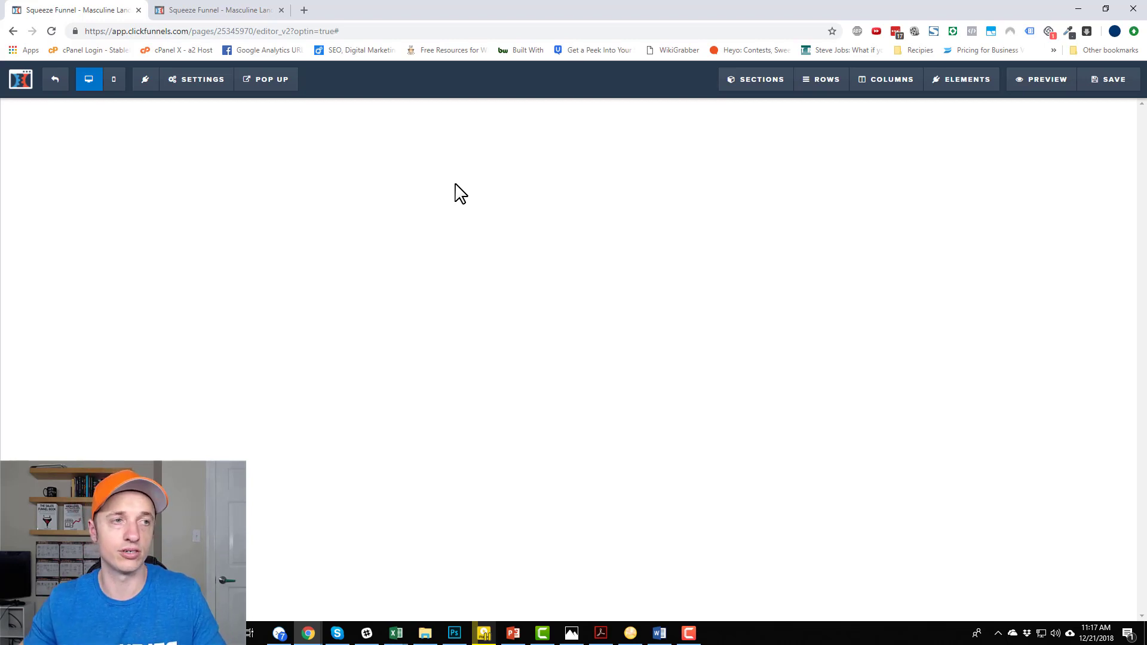
left_click(113, 81)
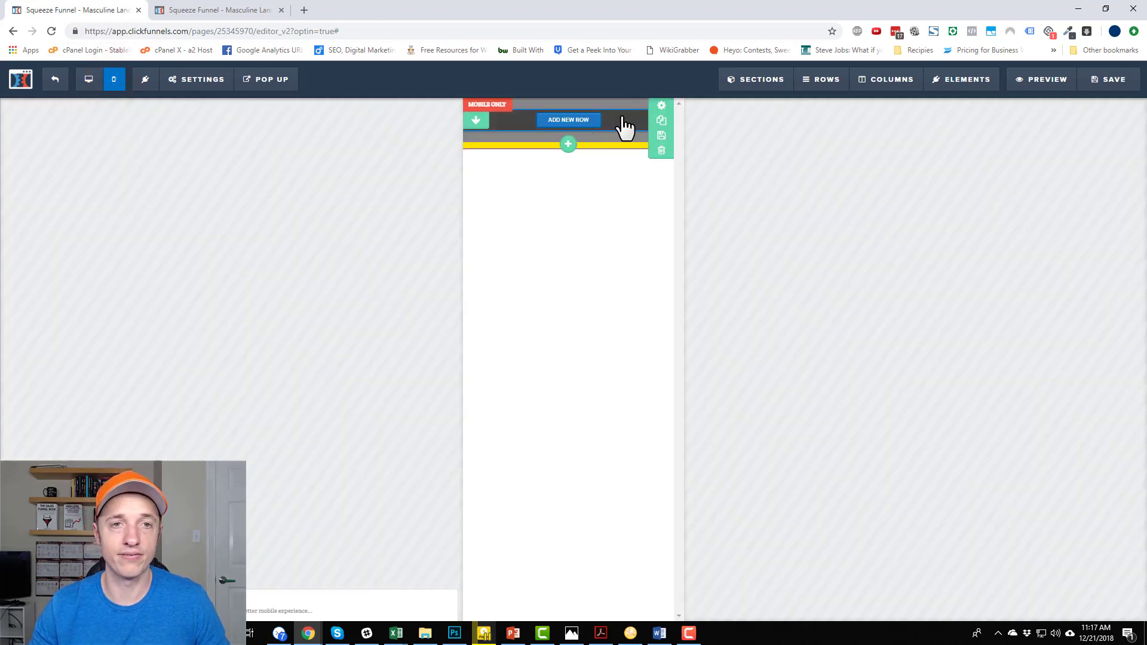
- Restore the section to show on both mobile and desktop, and return to the desktop view
left_click(662, 106)
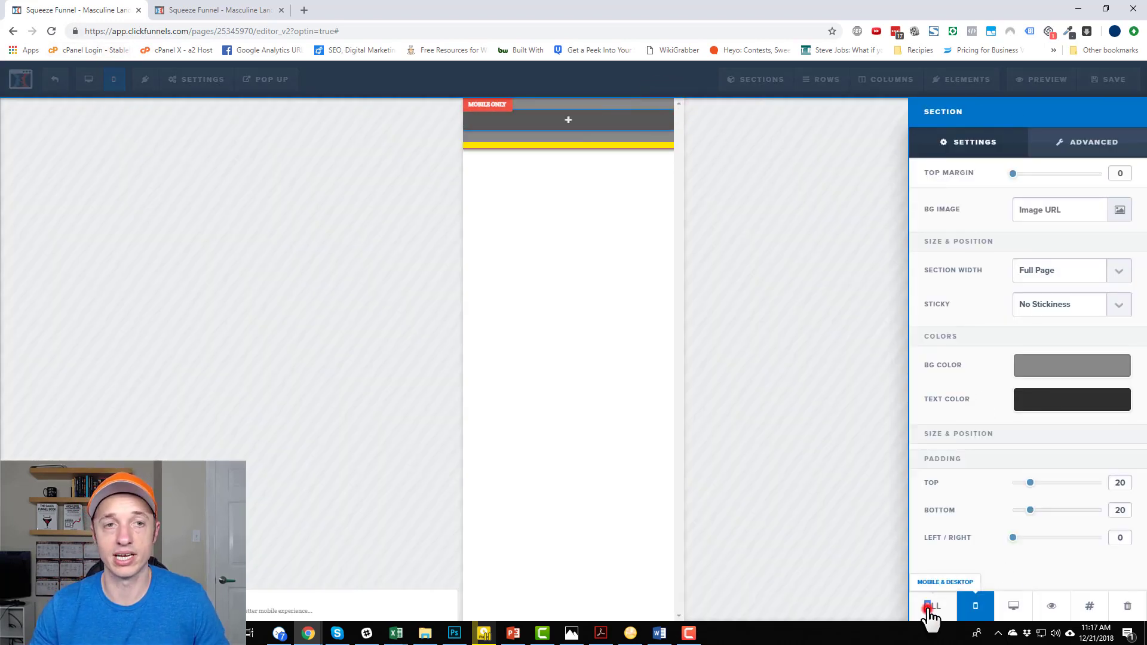
left_click(930, 607)
left_click(821, 338)
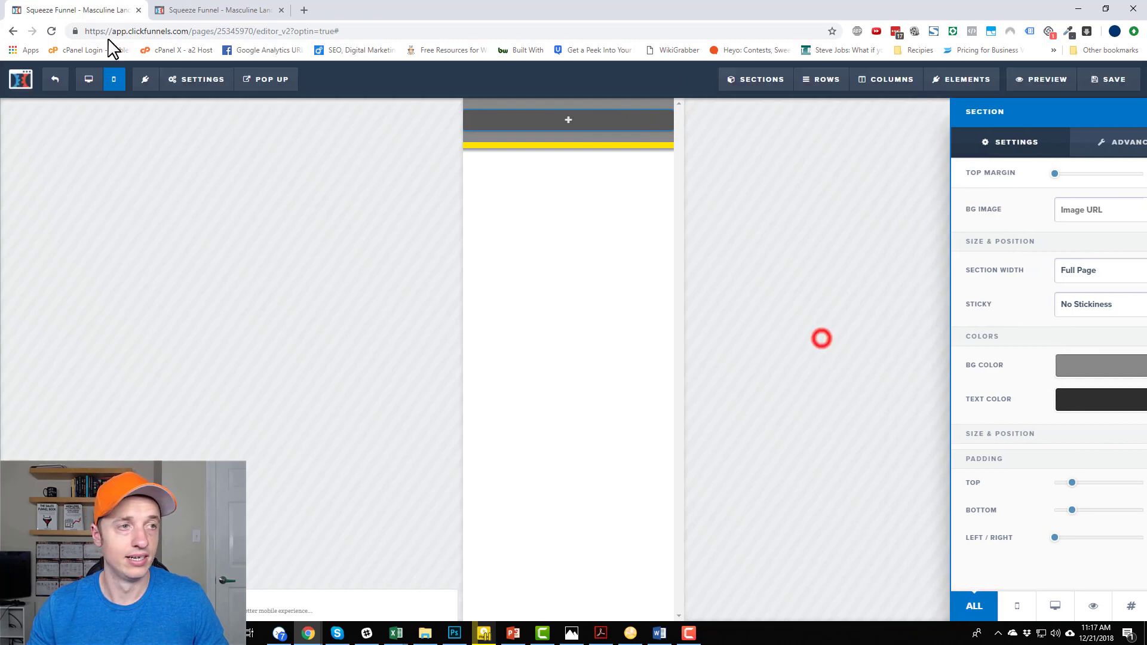
left_click(88, 79)
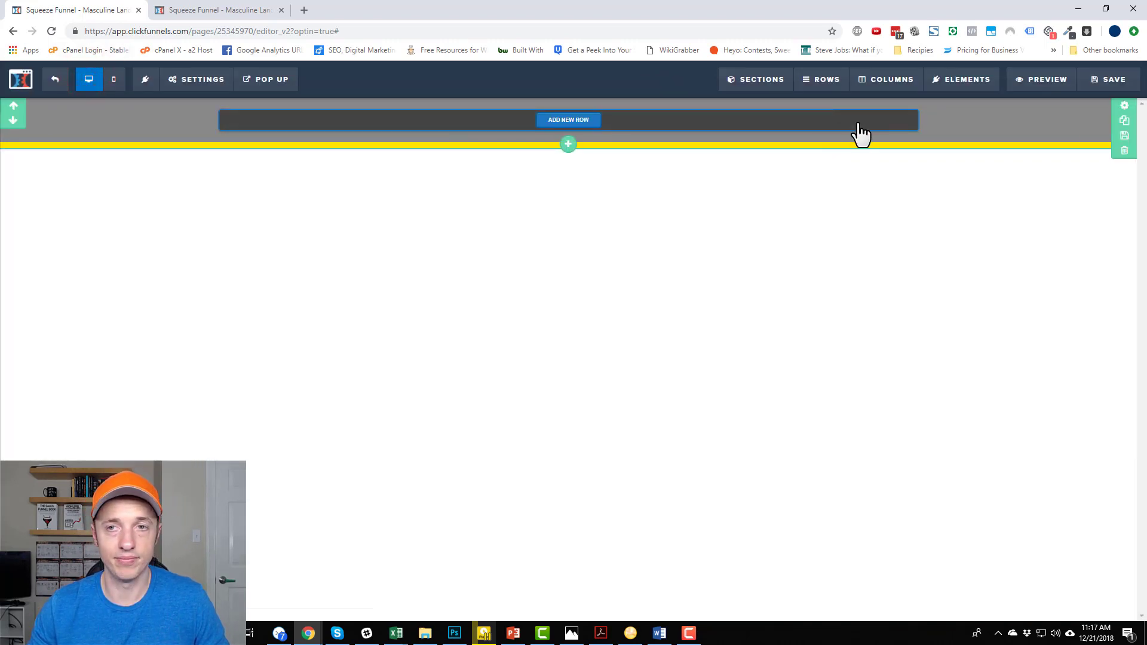
- Set the section width to Medium and close the section settings
left_click(1125, 107)
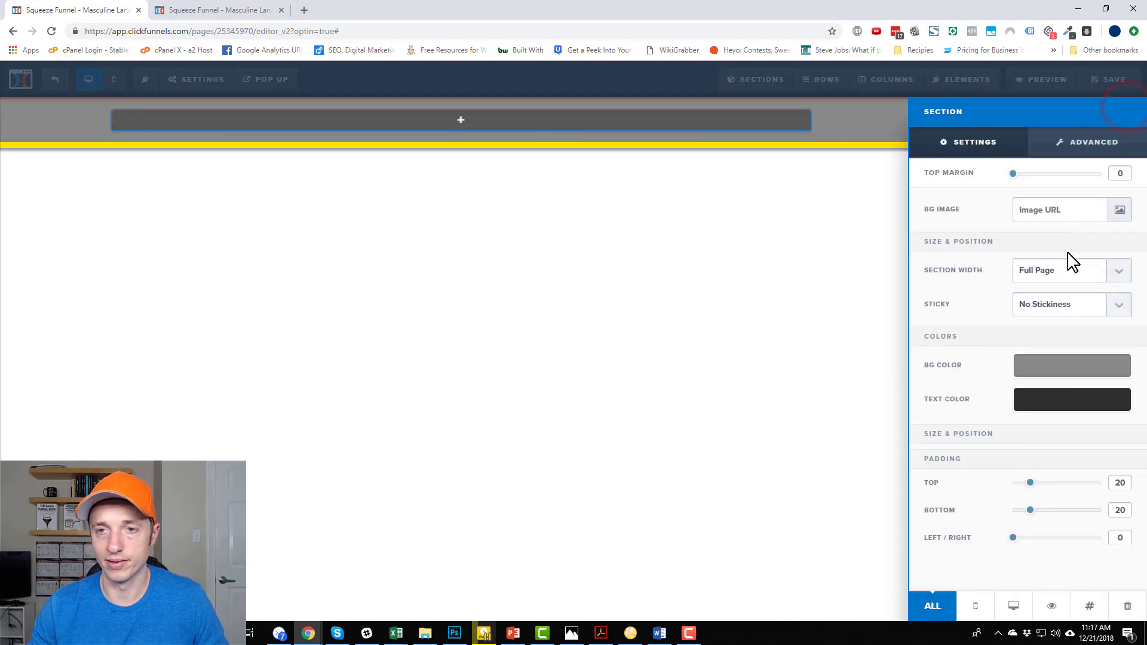
left_click(1068, 270)
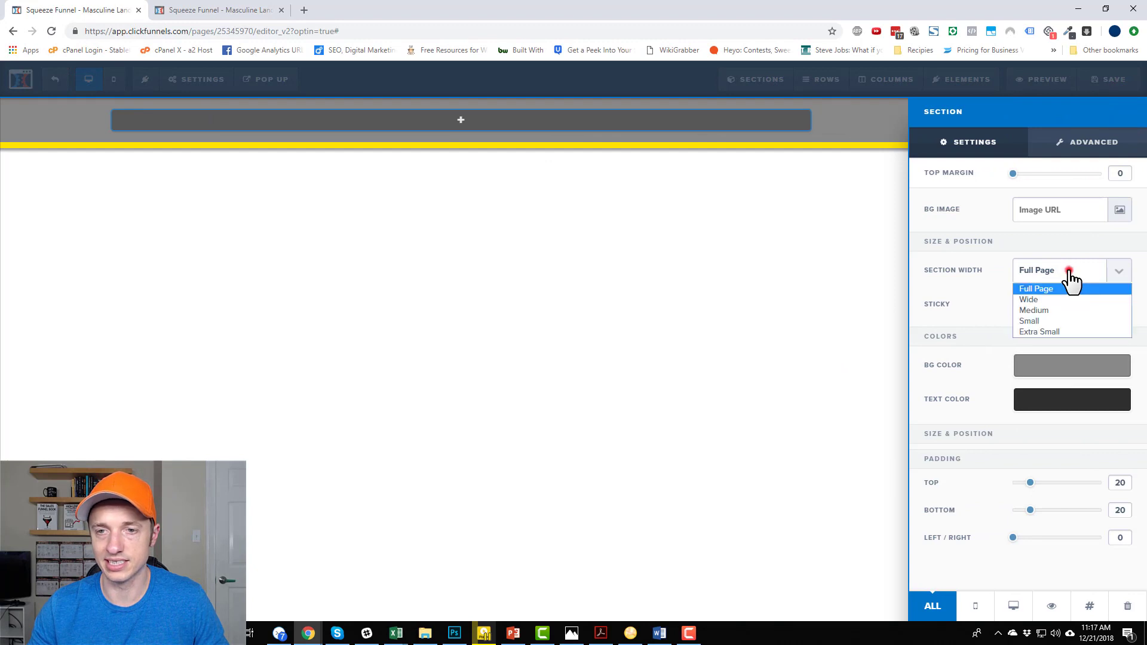
left_click(1064, 310)
left_click(823, 309)
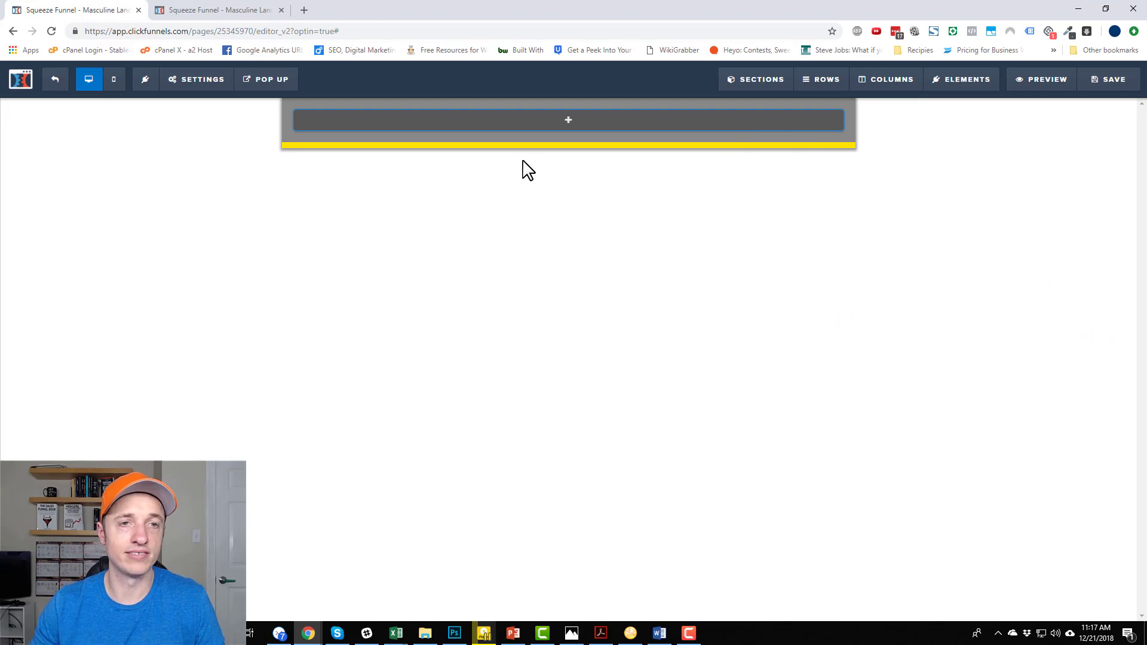
- Add a 2-column row inside the section
mouse_move(540, 127)
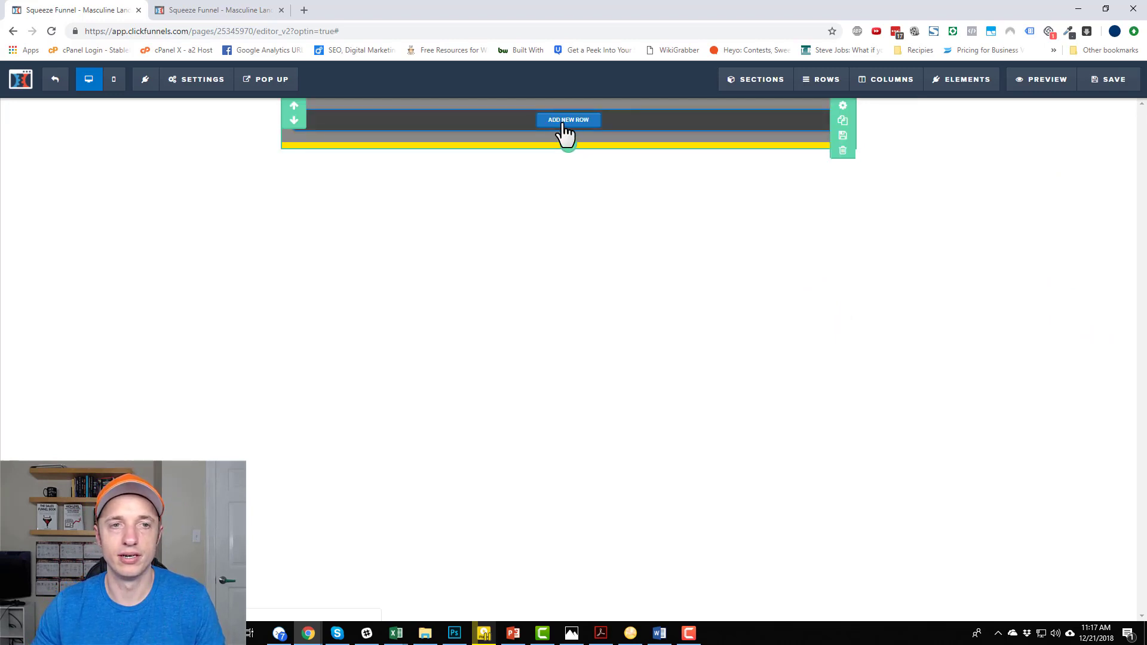
left_click(564, 123)
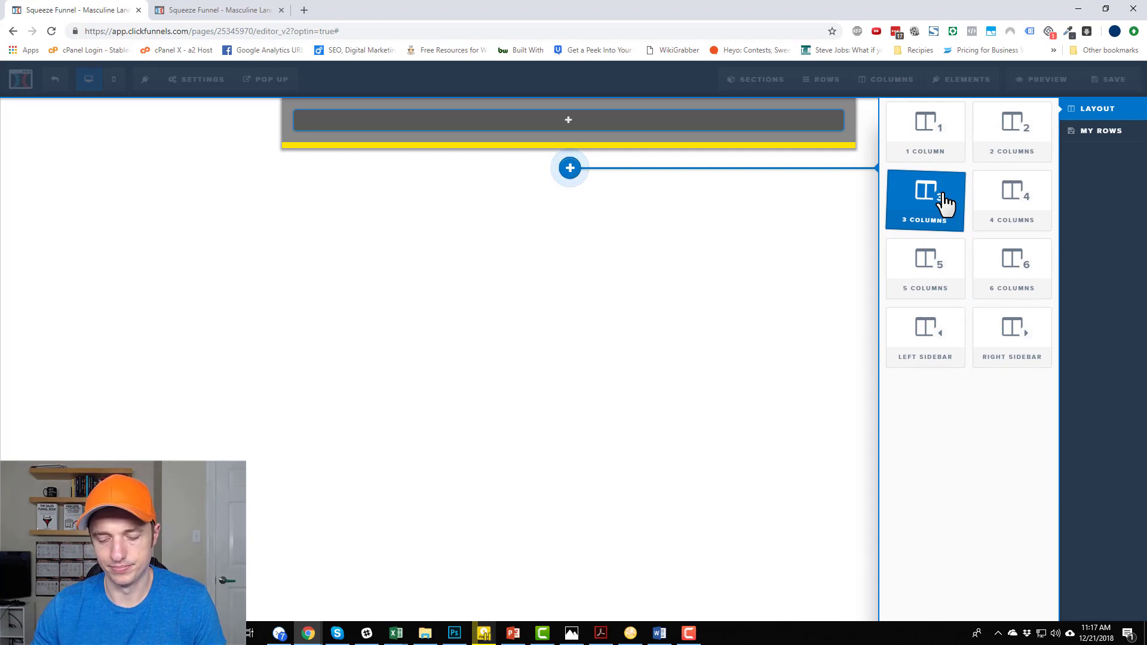
left_click(1011, 127)
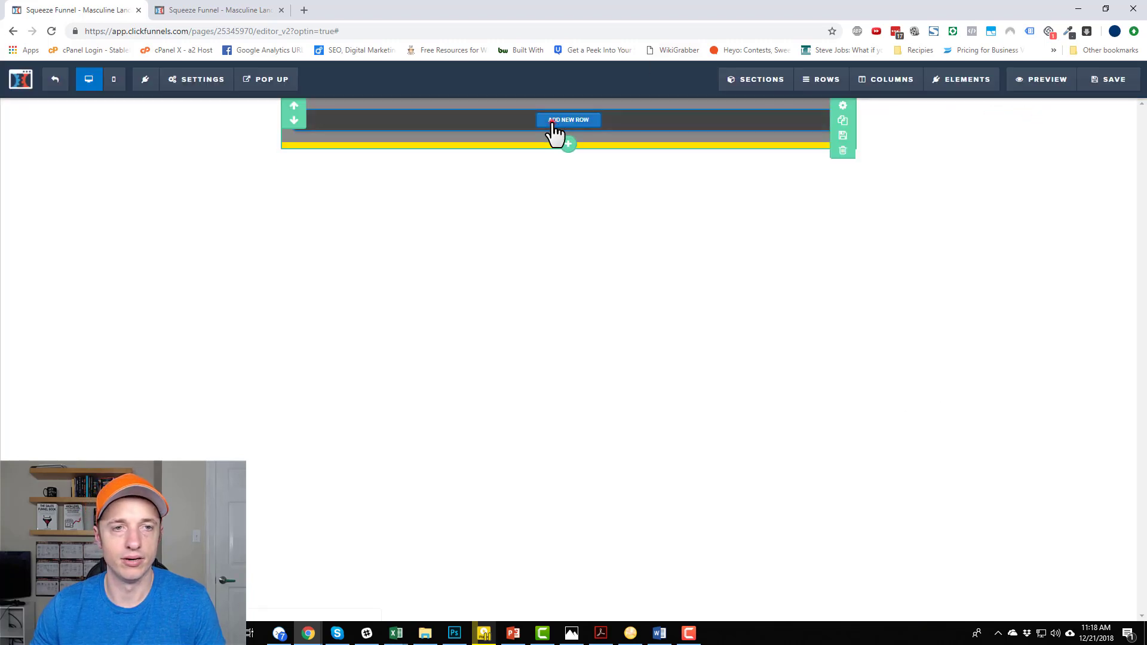
left_click(563, 123)
left_click(998, 144)
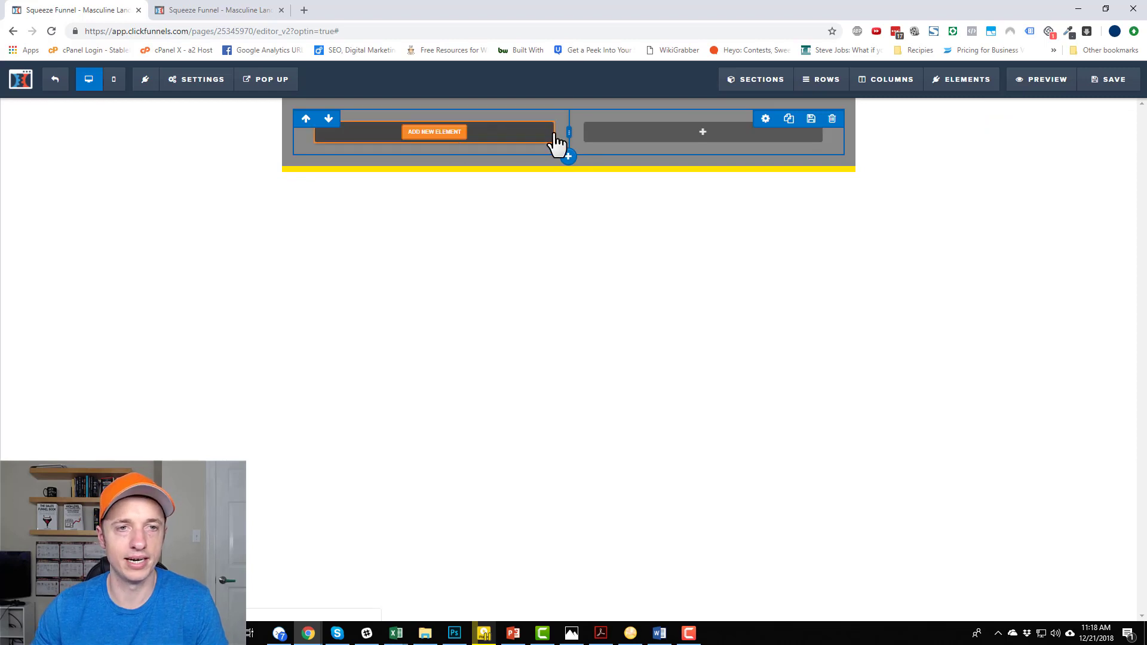
mouse_move(569, 132)
left_mouse_down()
mouse_move(421, 143)
mouse_move(743, 141)
mouse_move(532, 135)
mouse_move(466, 148)
mouse_move(574, 144)
left_mouse_up()
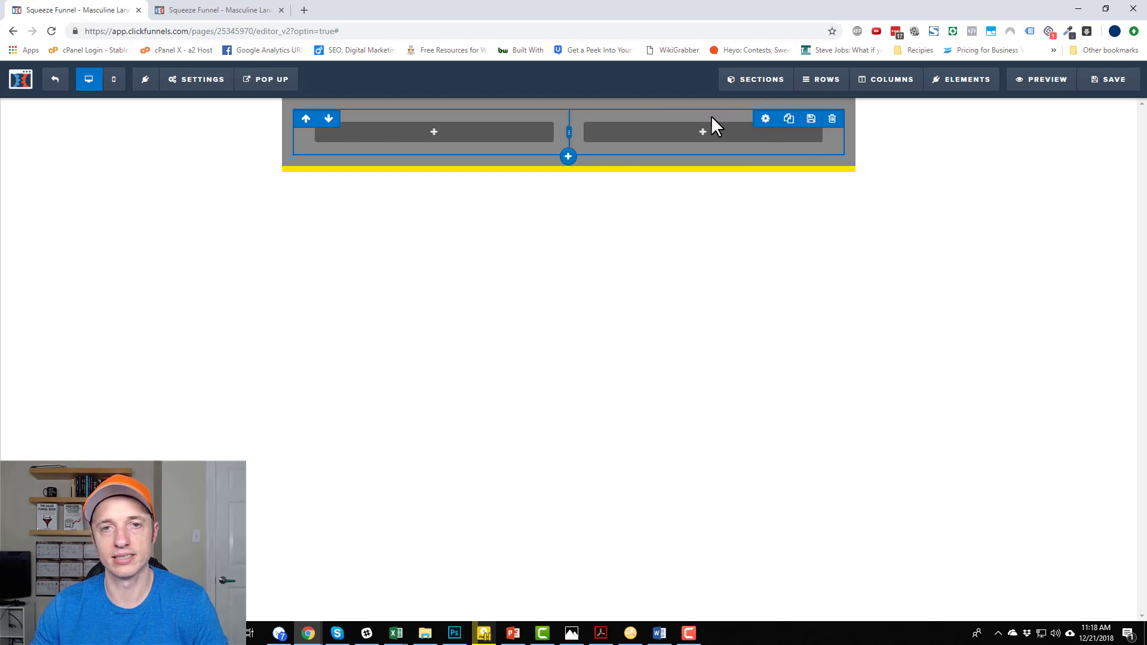
- Set the two-column row's background colour to #201652 and its width to 70%, and close the row settings
left_click(765, 119)
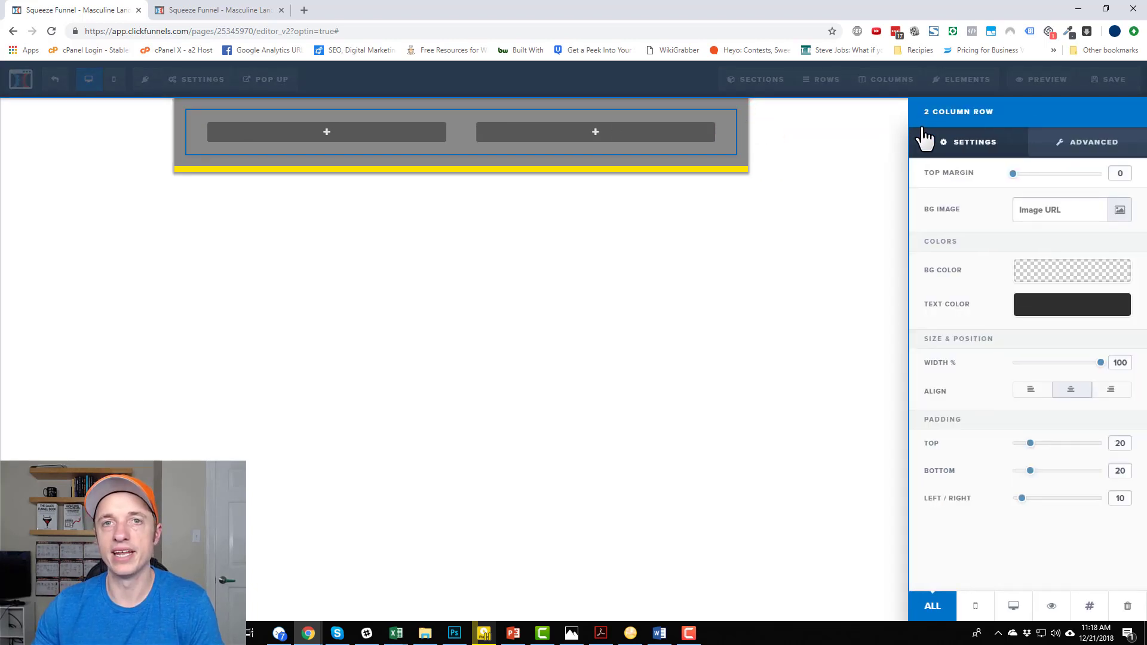
mouse_move(1012, 174)
left_mouse_down()
mouse_move(1078, 187)
mouse_move(998, 188)
left_mouse_up()
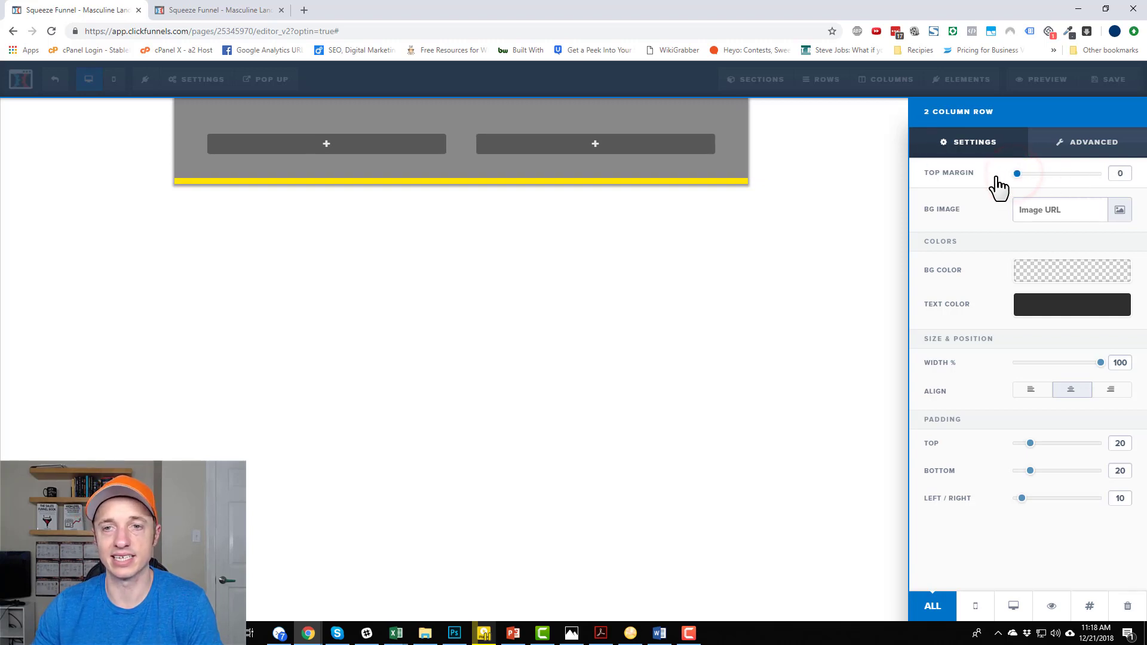
left_click(1059, 276)
left_click(974, 248)
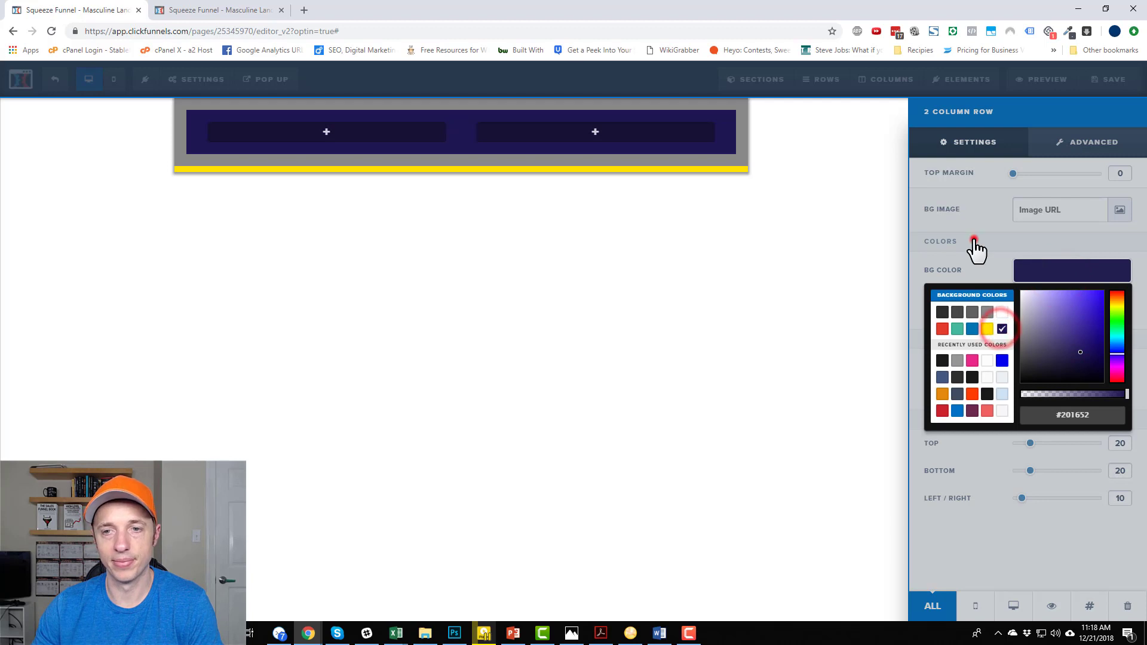
left_click_drag(1100, 363, 1057, 363)
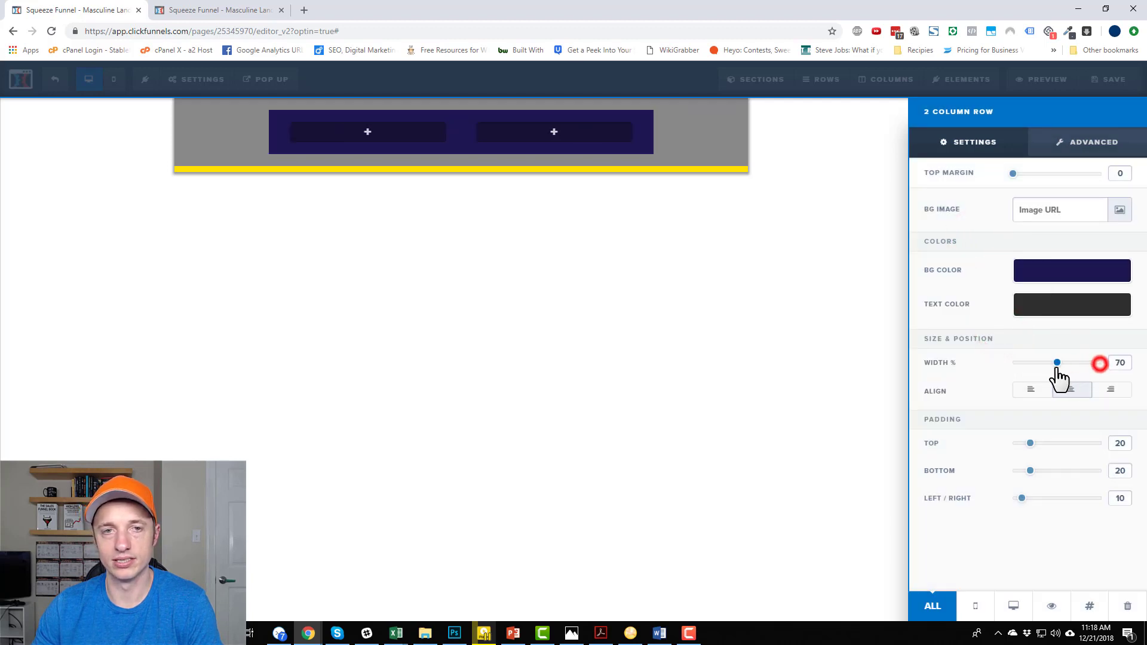
left_click(954, 311)
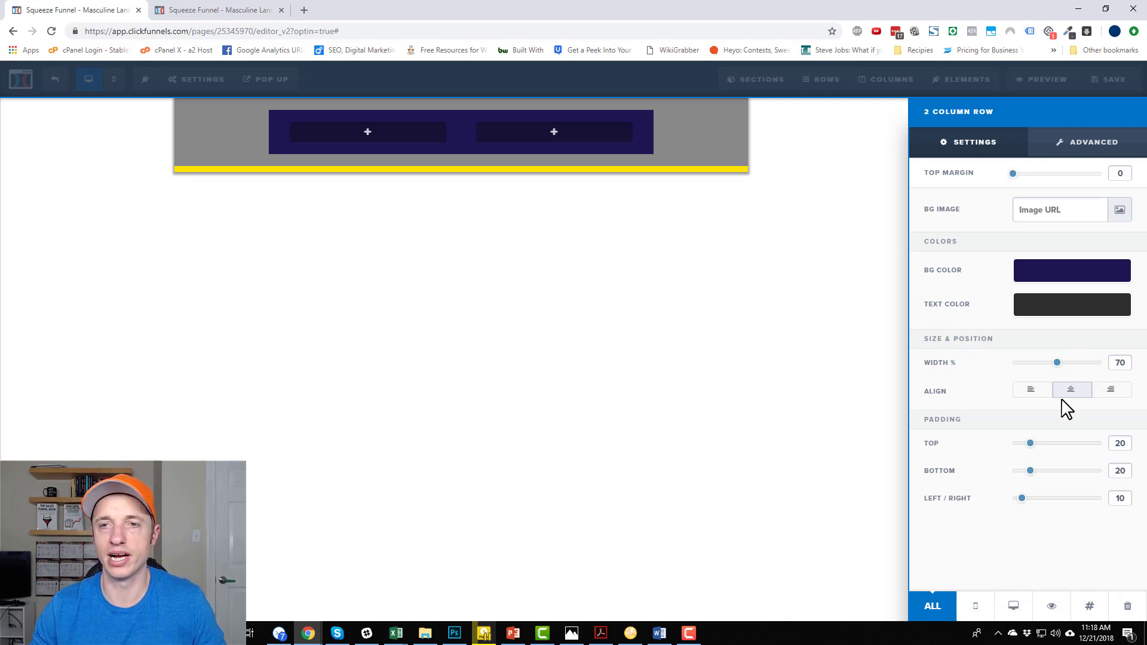
left_click(1103, 152)
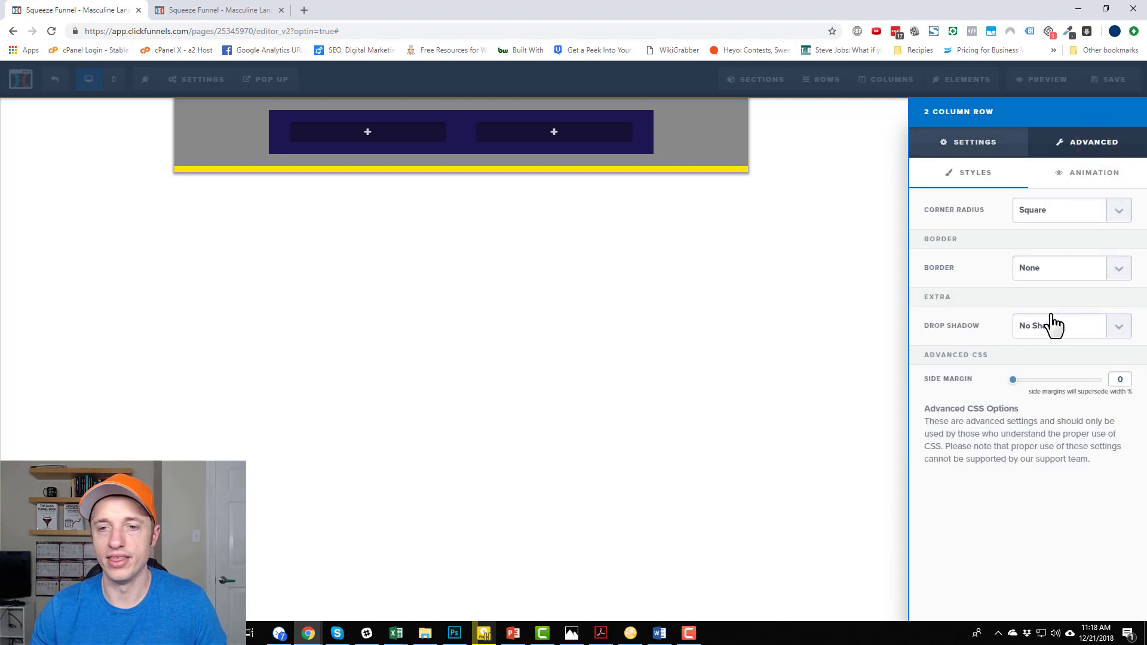
left_click(610, 275)
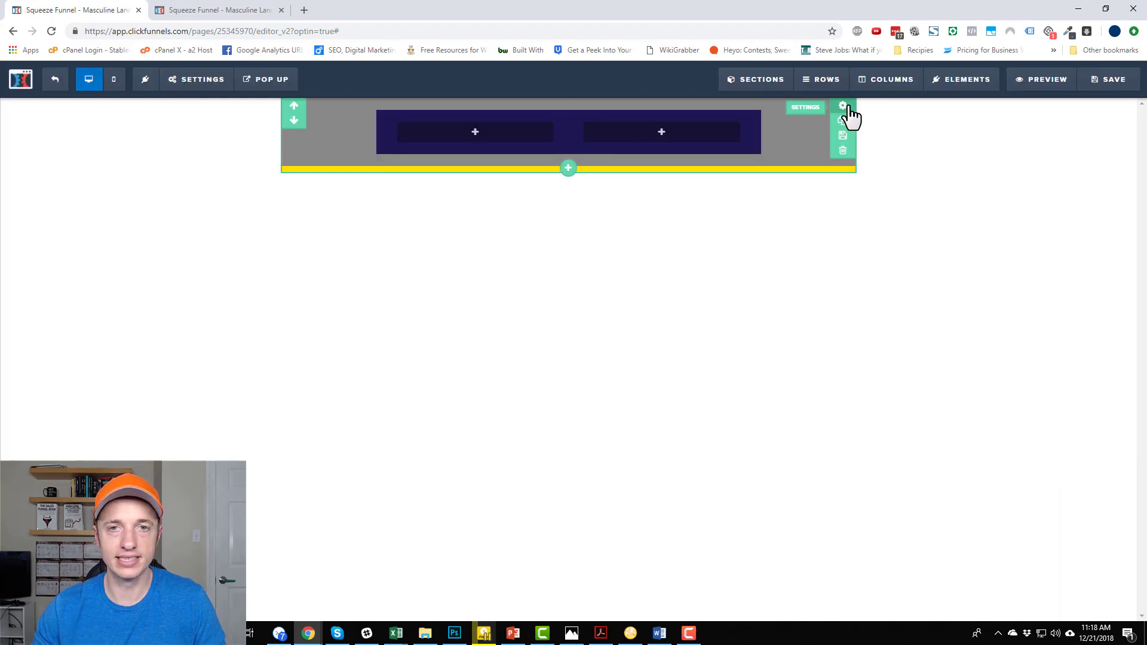
- Set the first column's background colour to #0075b2 and its top and bottom padding to 25
mouse_move(485, 137)
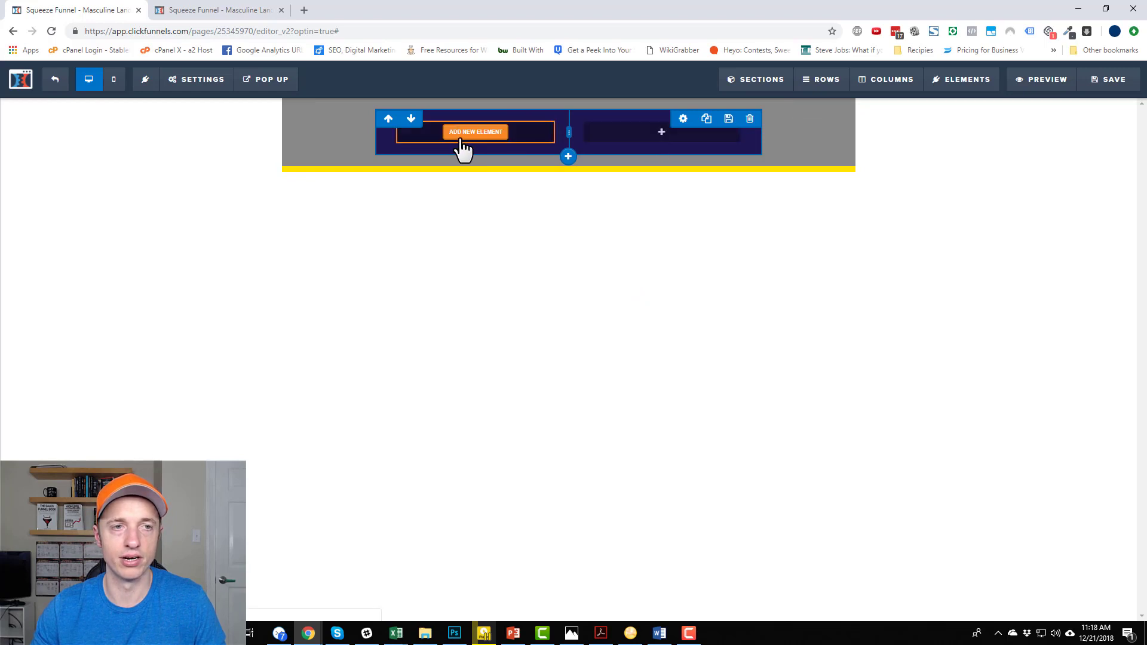
left_click(902, 79)
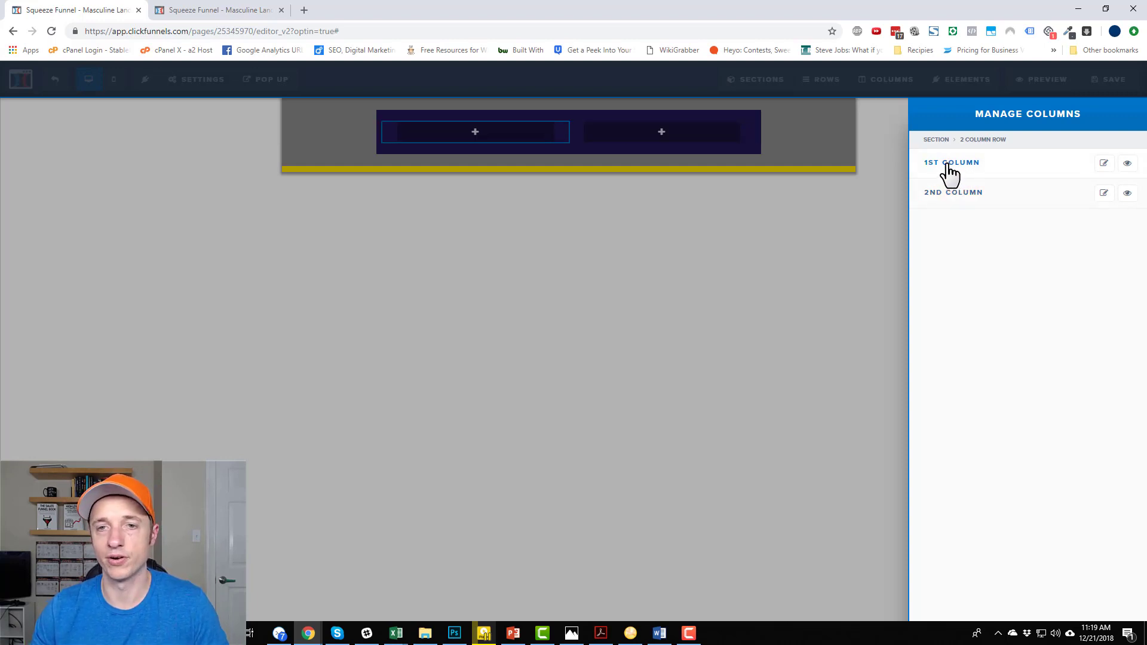
left_click(1104, 164)
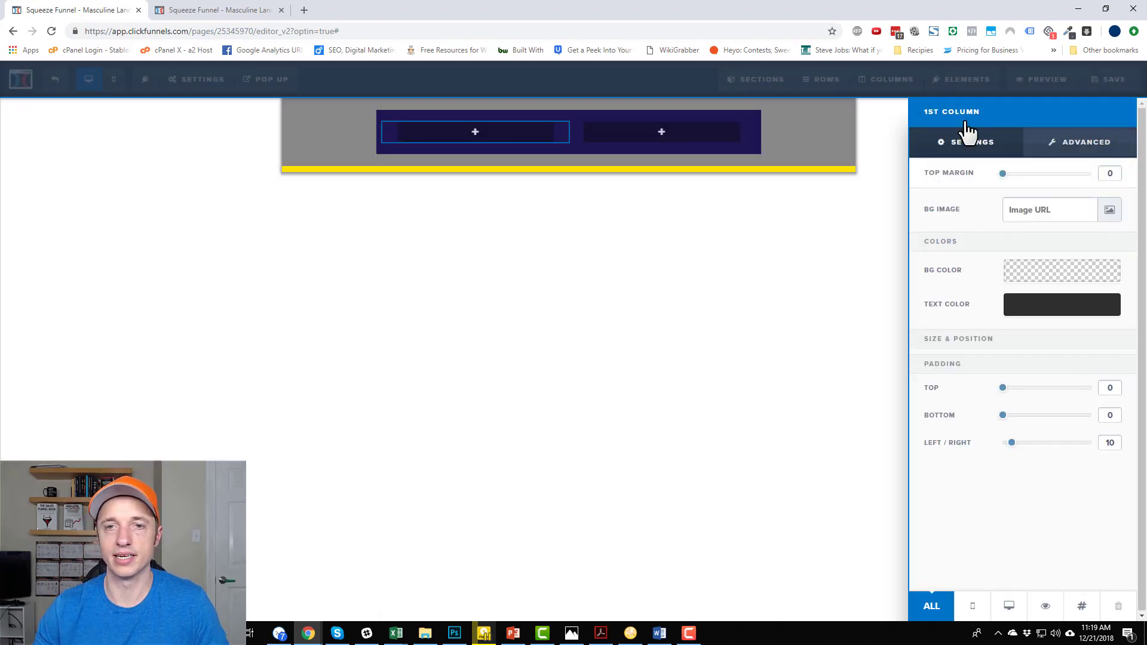
mouse_move(1003, 173)
left_mouse_down()
mouse_move(1042, 187)
mouse_move(996, 185)
left_mouse_up()
left_click(1047, 273)
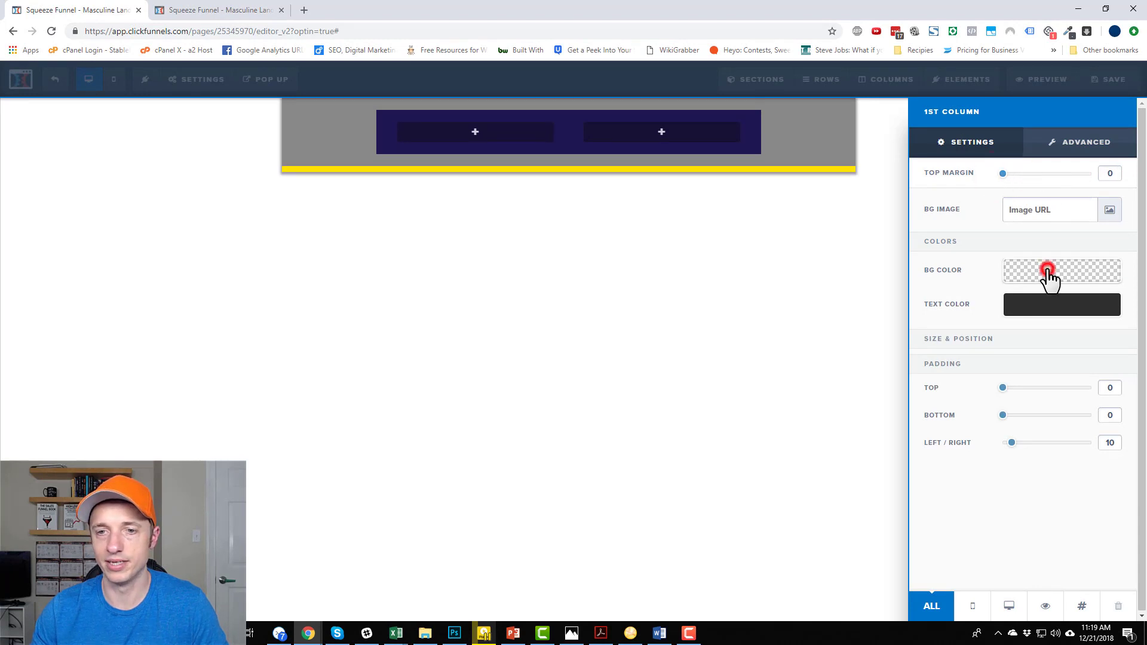
left_click(973, 329)
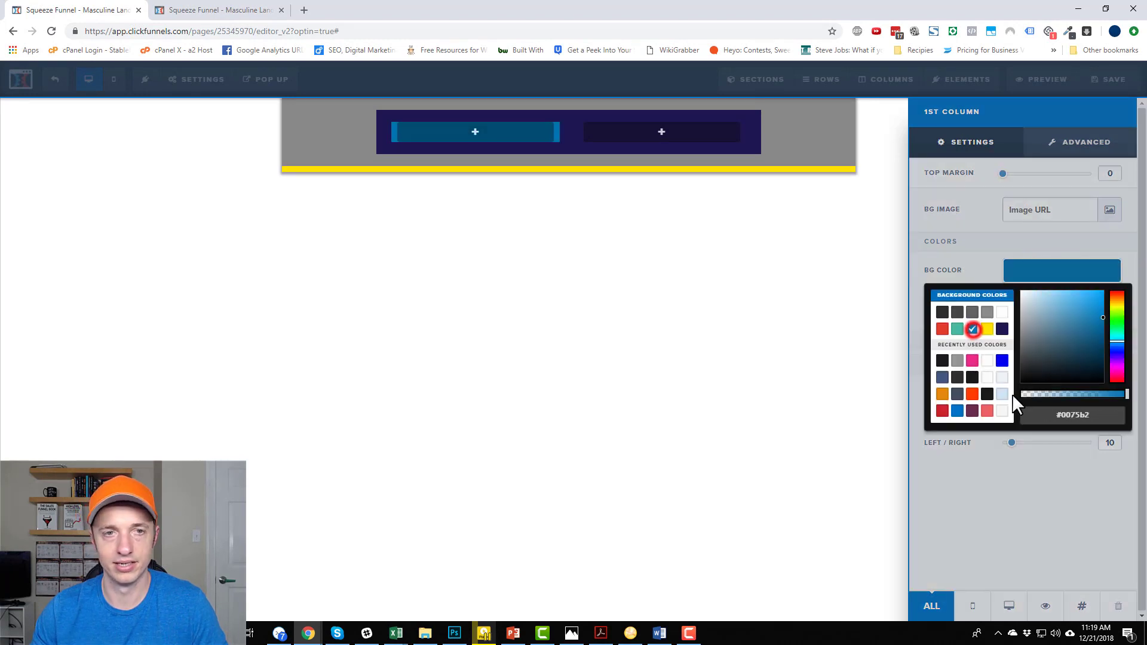
left_click(954, 227)
left_click_drag(1004, 388, 1025, 416)
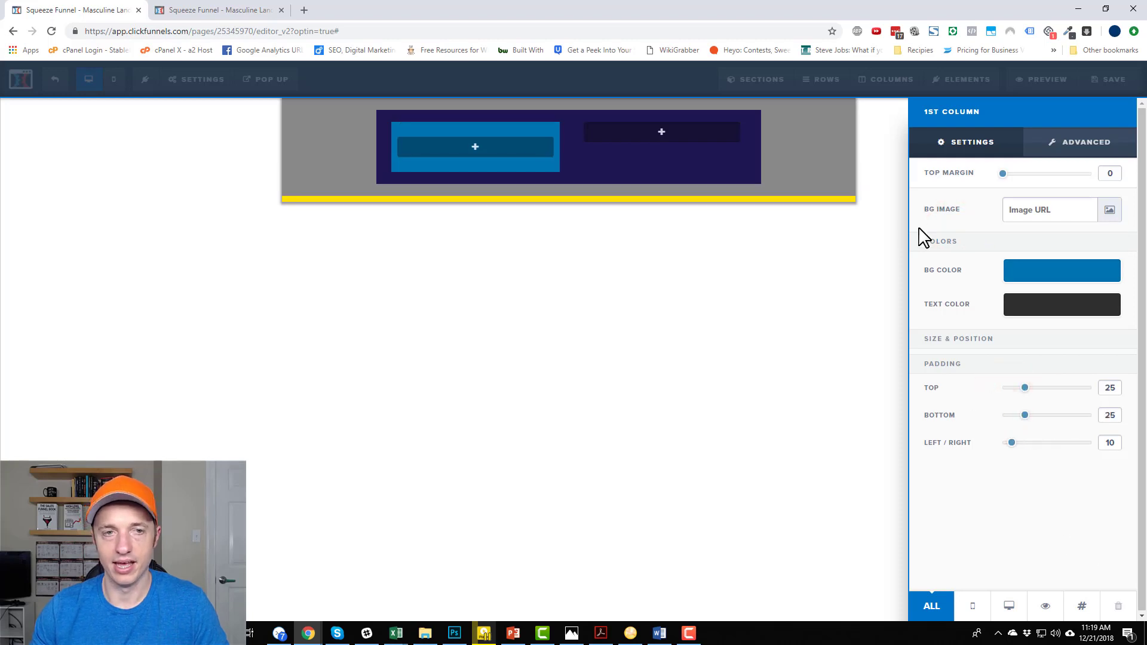
- Apply a 40% Drop Shadow to the first column and close its settings
left_click(1089, 149)
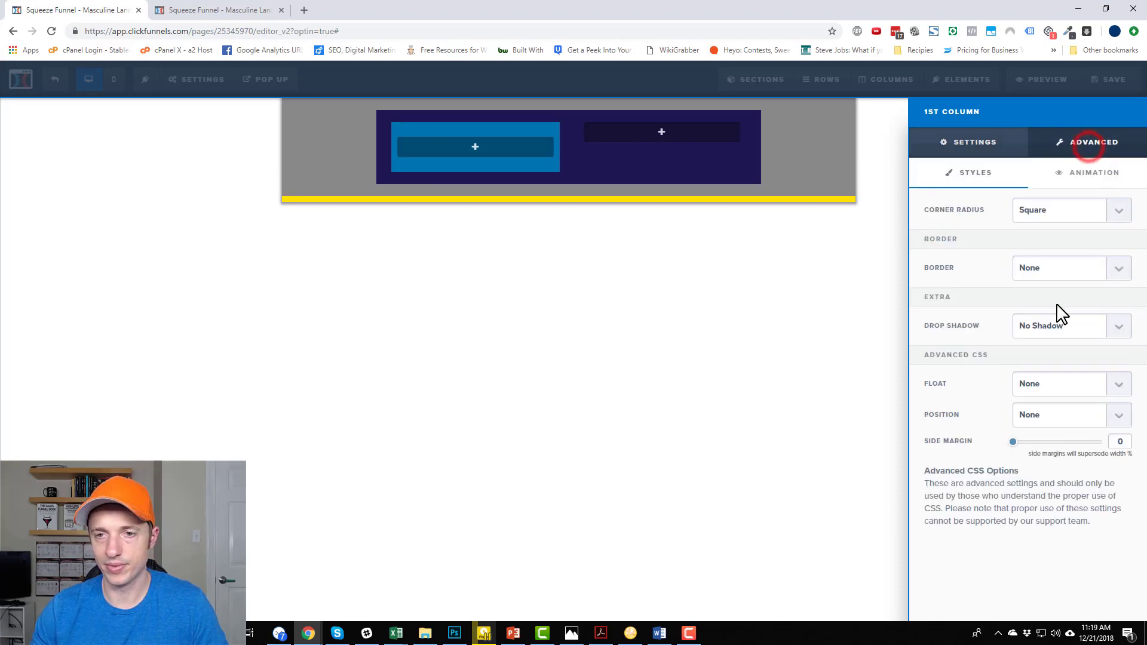
left_click(1056, 326)
left_click(1059, 367)
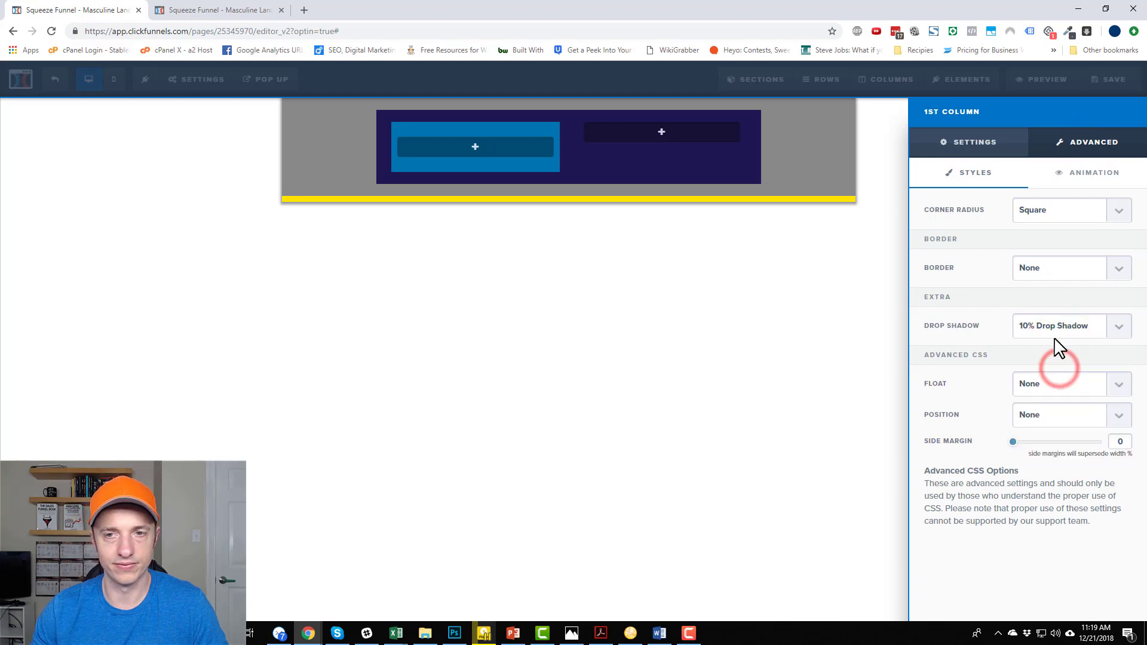
left_click(1064, 323)
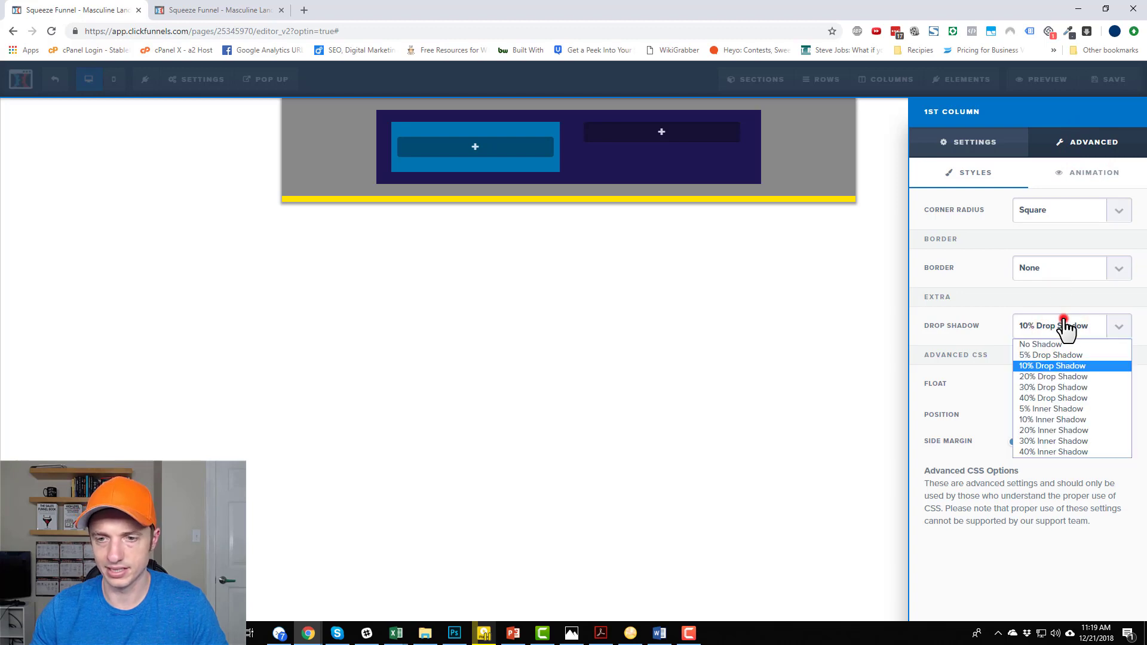
left_click(1063, 397)
left_click(841, 266)
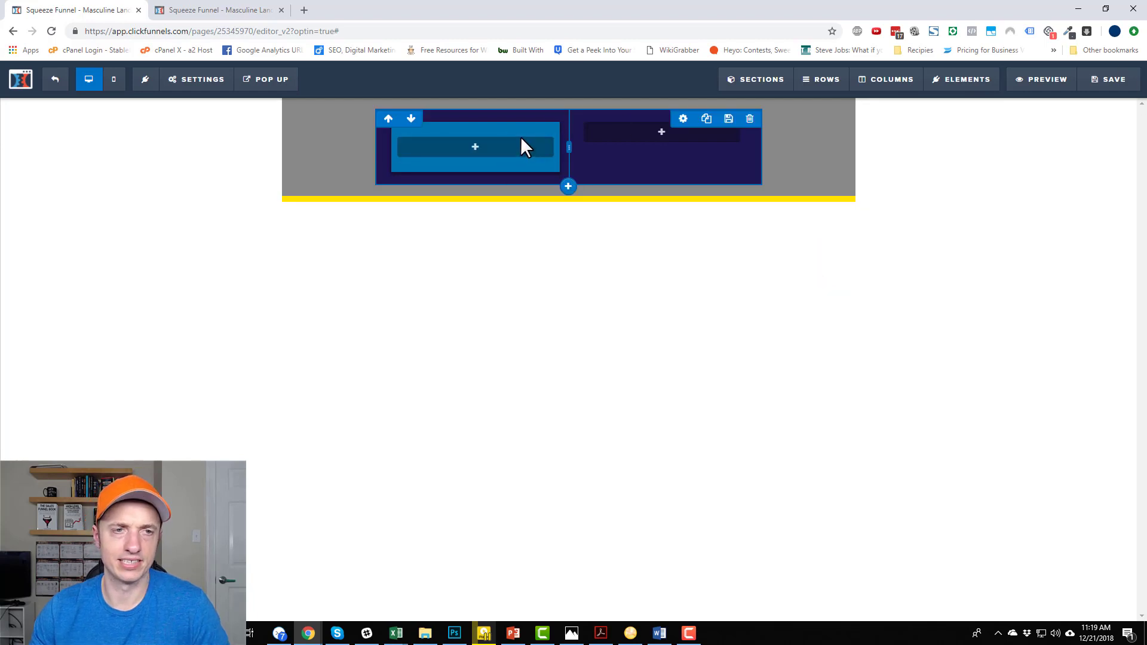
- Set the second column's background colour to #e43b2c, with top padding 15 and bottom padding 25, and close its settings
left_click(881, 89)
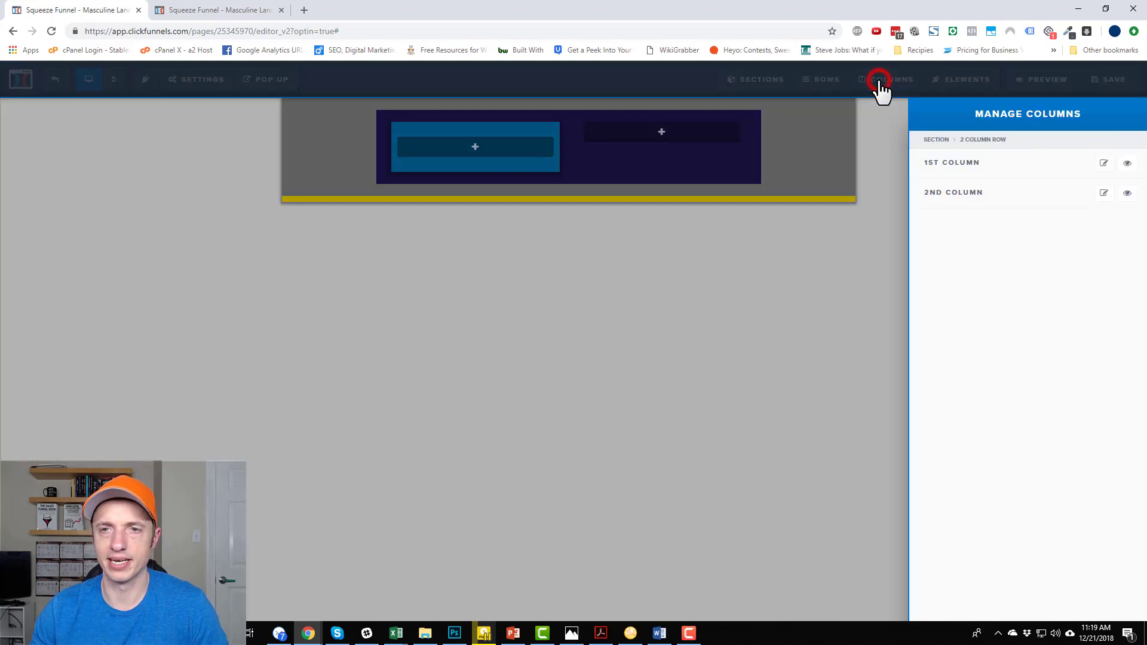
left_click(1104, 194)
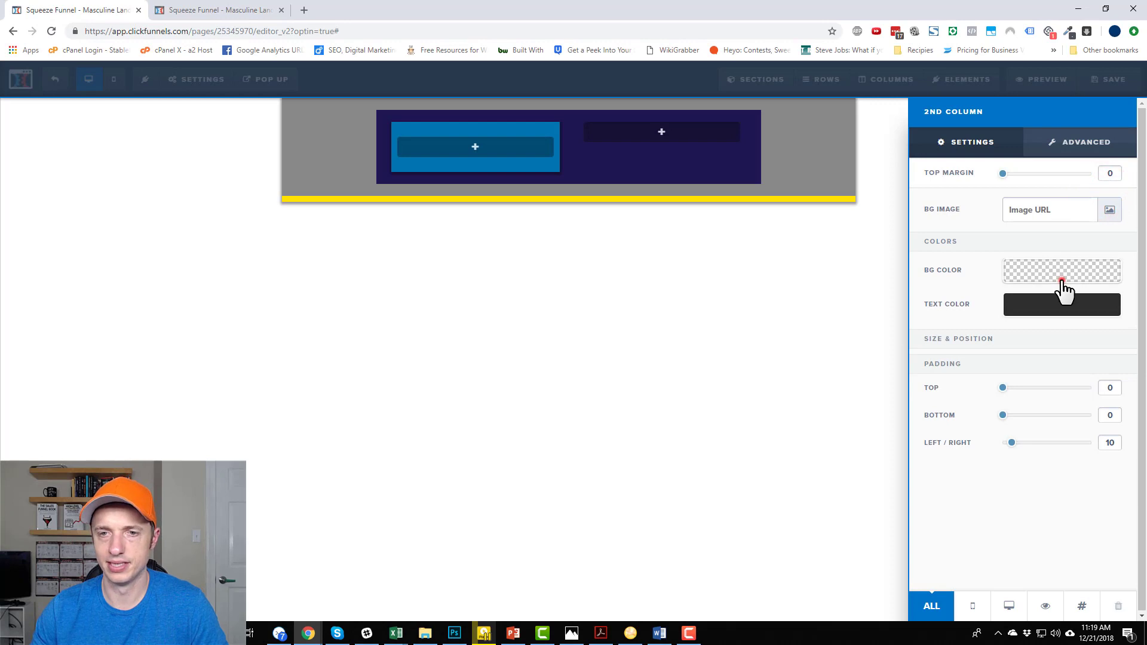
left_click(1062, 278)
left_click(943, 328)
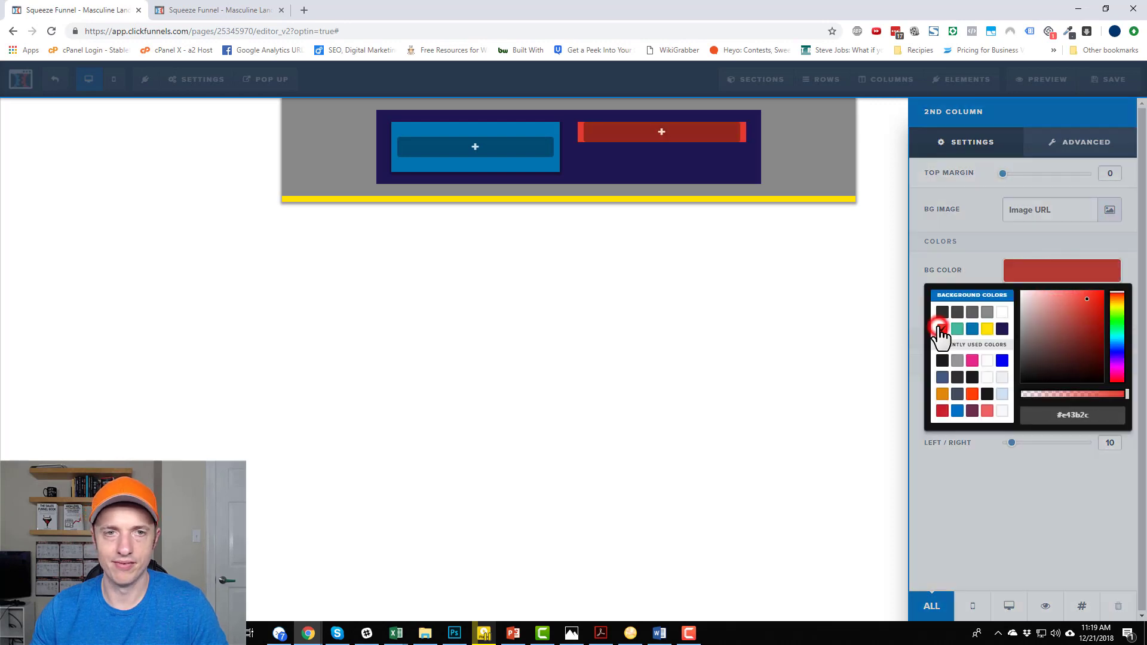
left_click(964, 239)
left_click(1012, 387)
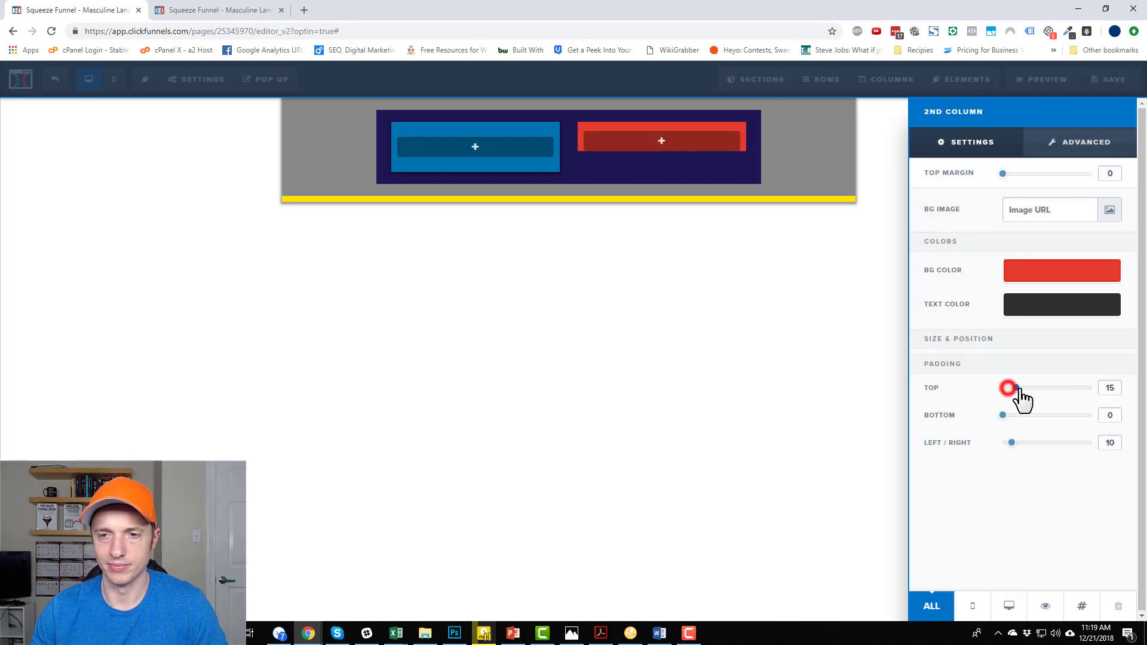
left_click_drag(1003, 415, 1025, 417)
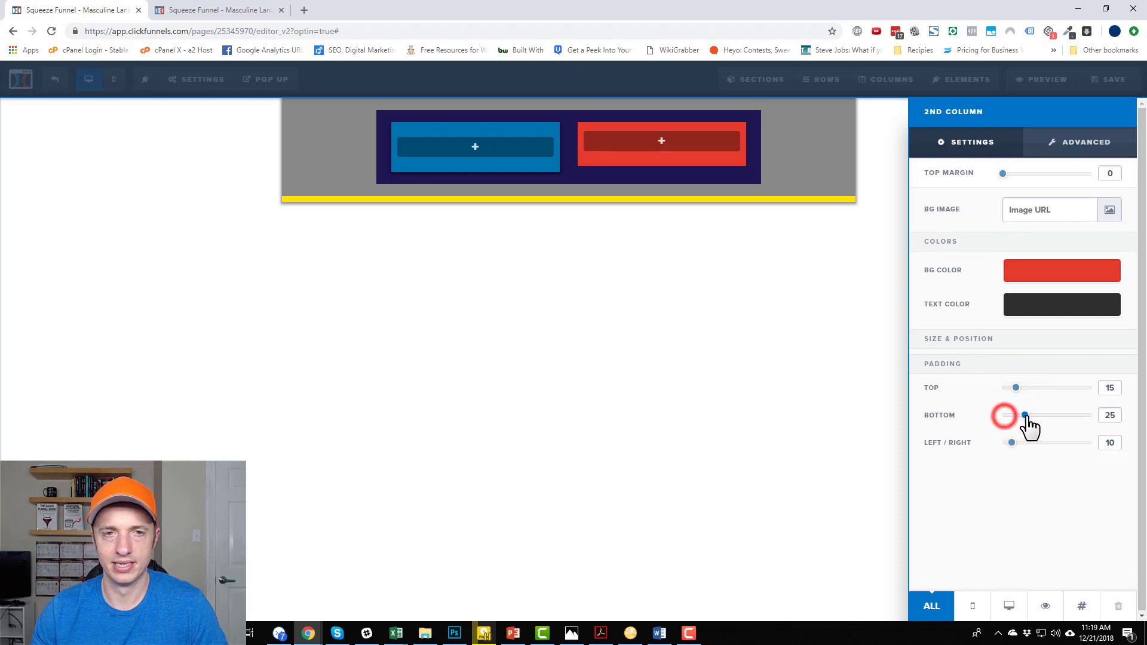
left_click(764, 348)
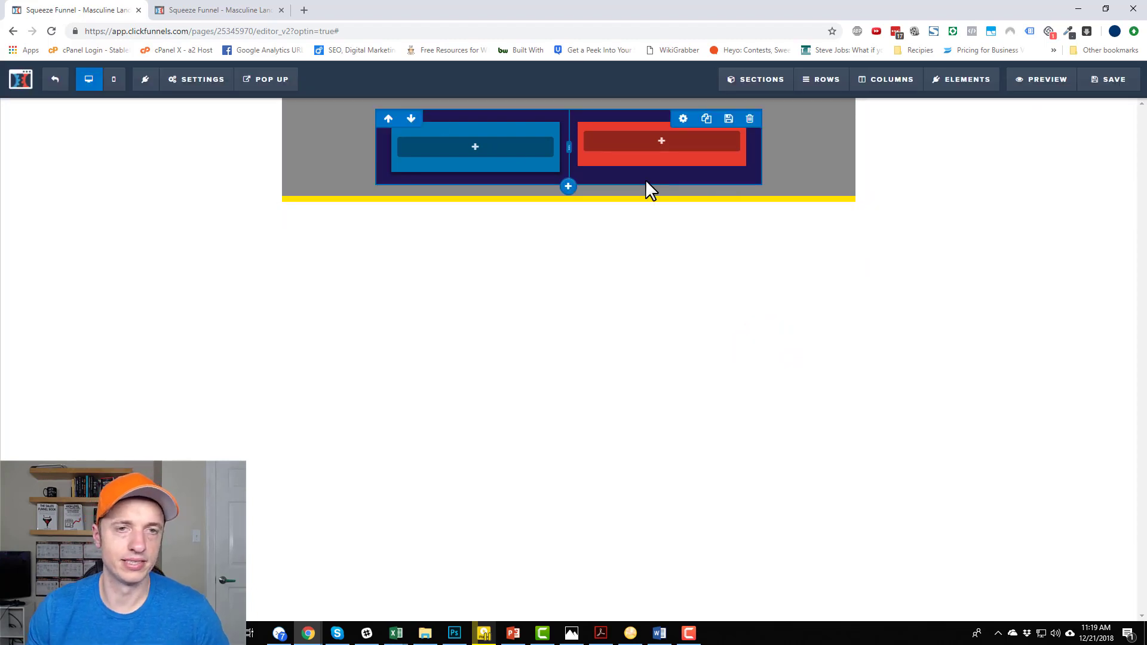
- Check how the two columns are arranged in the mobile view, and return to the desktop view
left_click(115, 87)
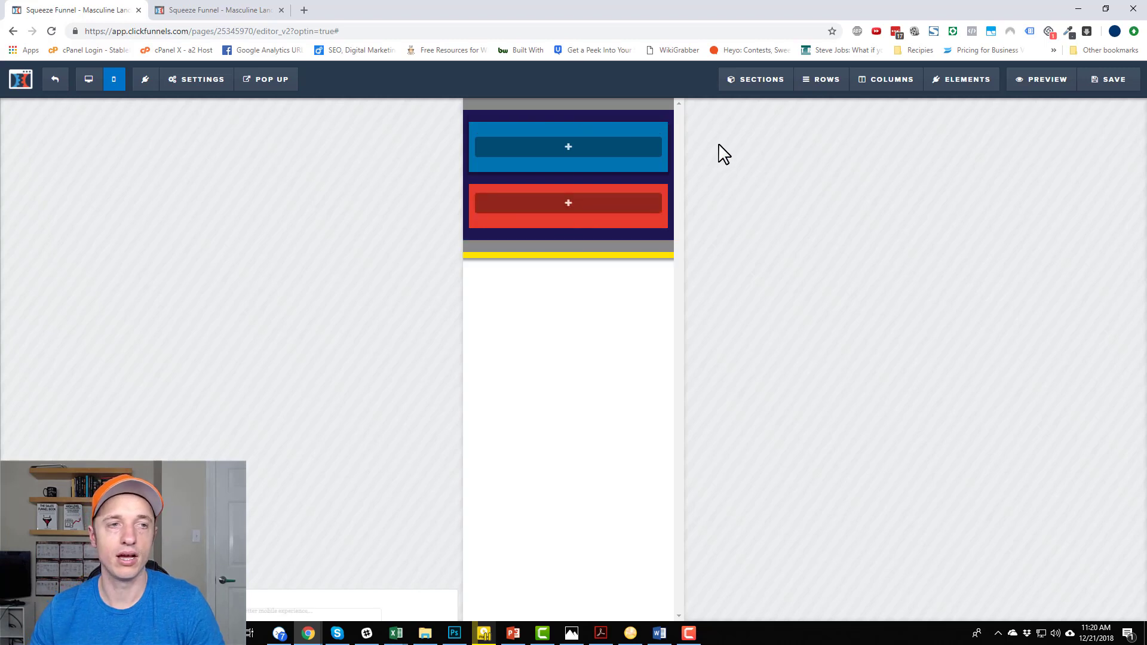
left_click(94, 80)
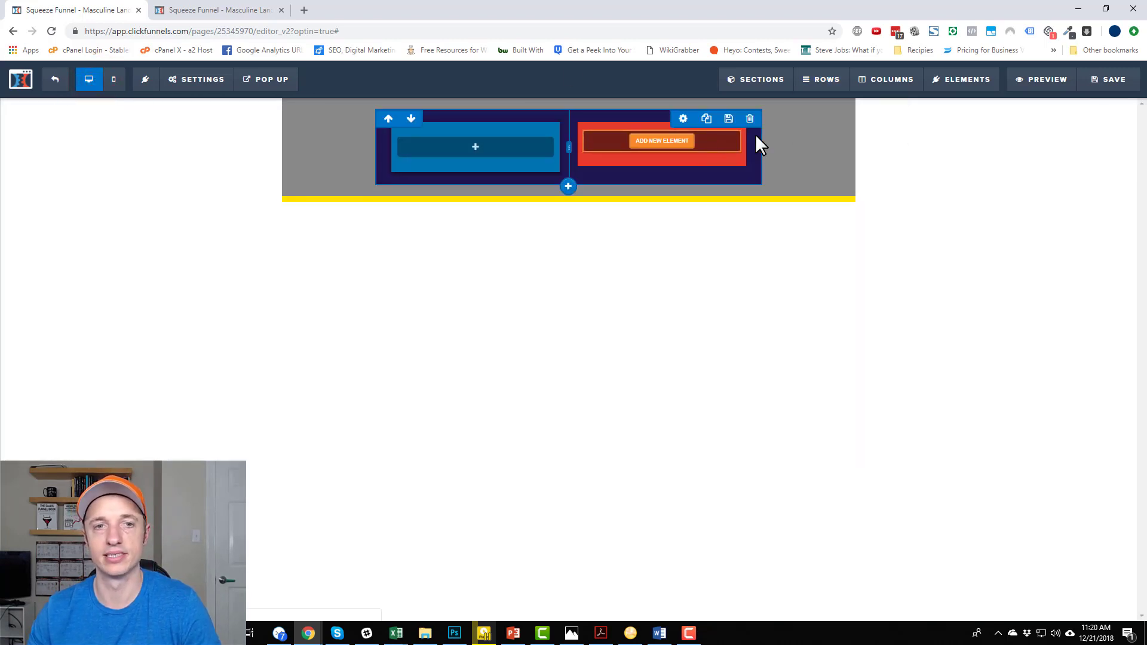
- Add a Headline element to the second column and replace its text with "fjdsjfkldsjfkl klj fkljdas fjkldas jfkl jdaskl f dsjkl"
left_click(659, 144)
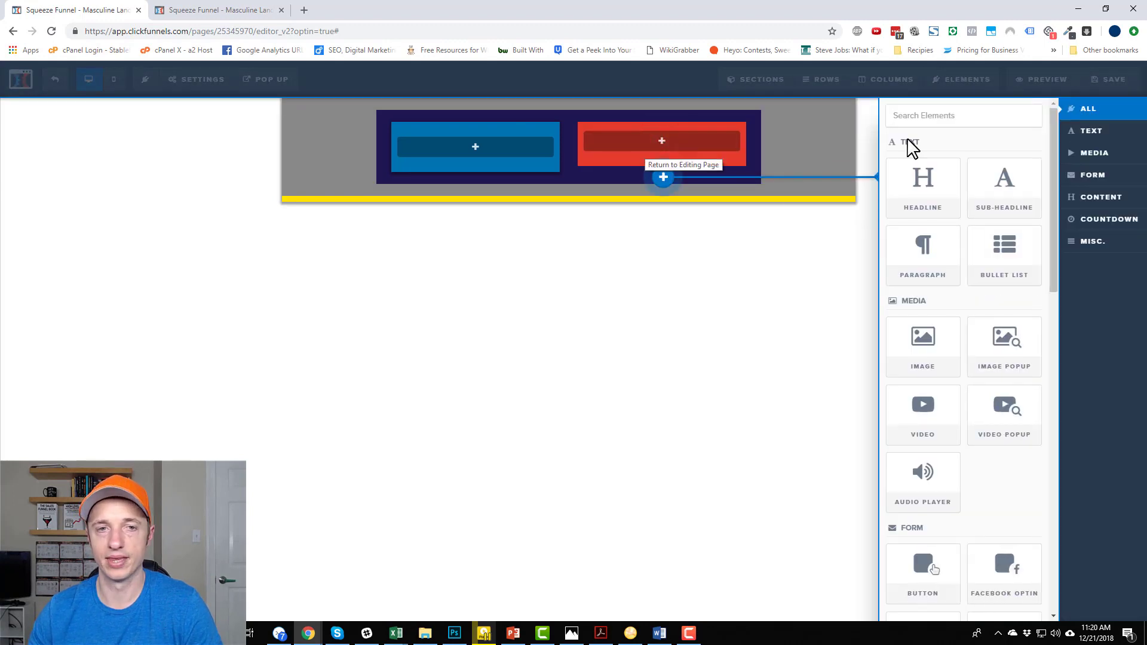
left_click(937, 192)
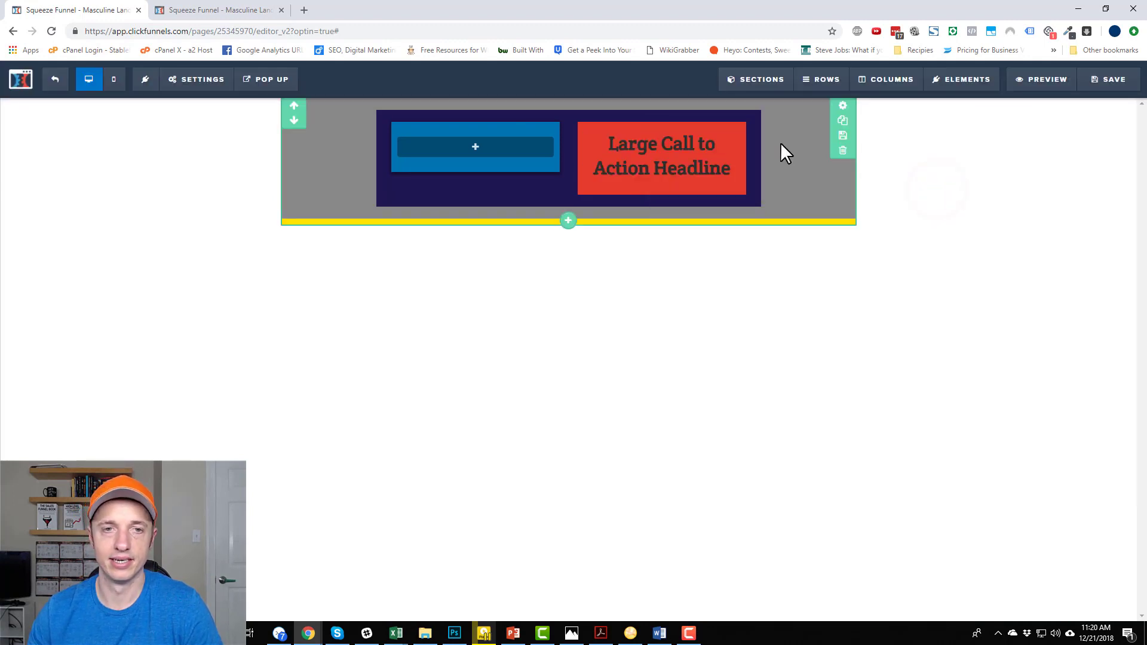
left_click(689, 161)
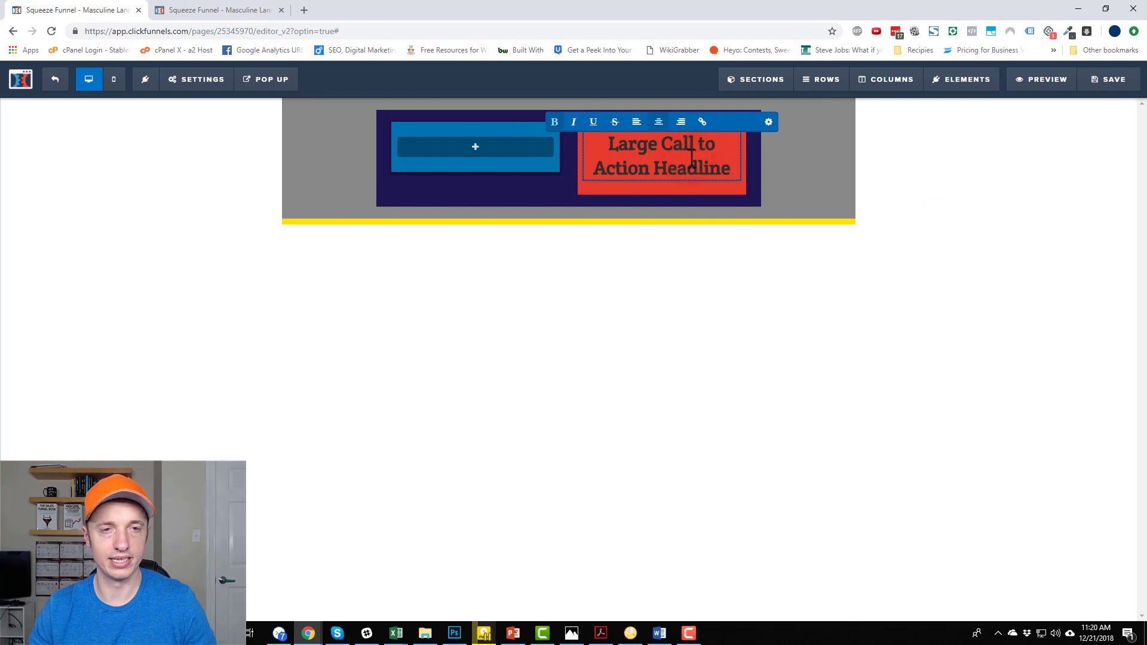
key("ctrl+a")
type("fjdsjfkldsjfkl klj fkljdas fjkldas jfkl jdaskl f dsjkl")
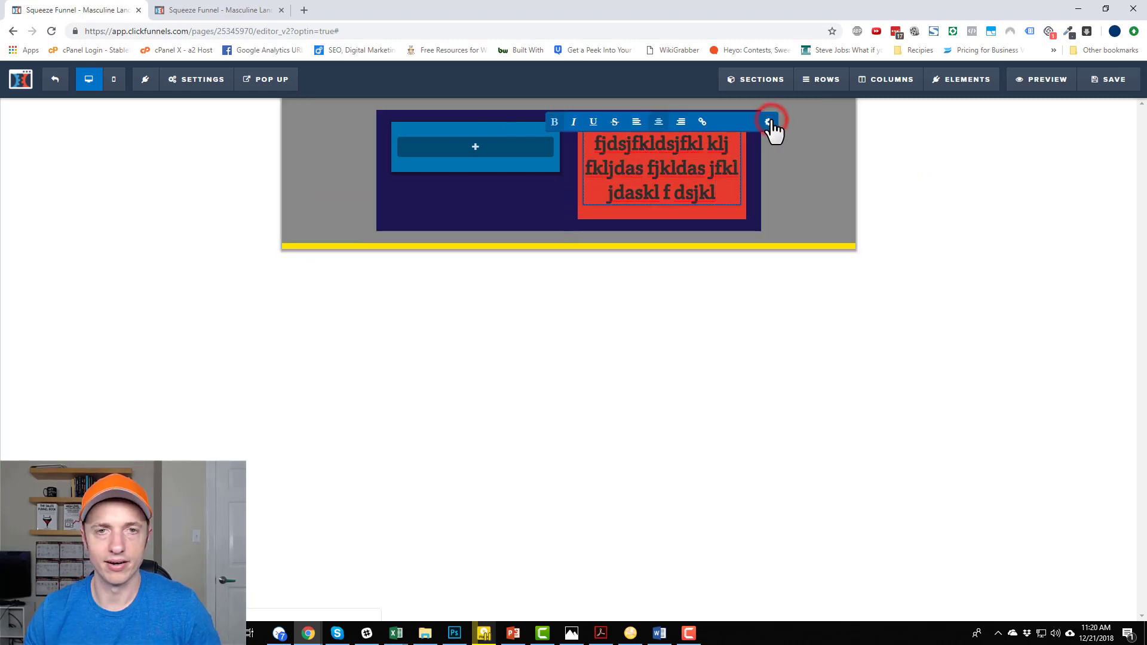
- Change the headline's text colour to yellow in its settings
left_click(770, 122)
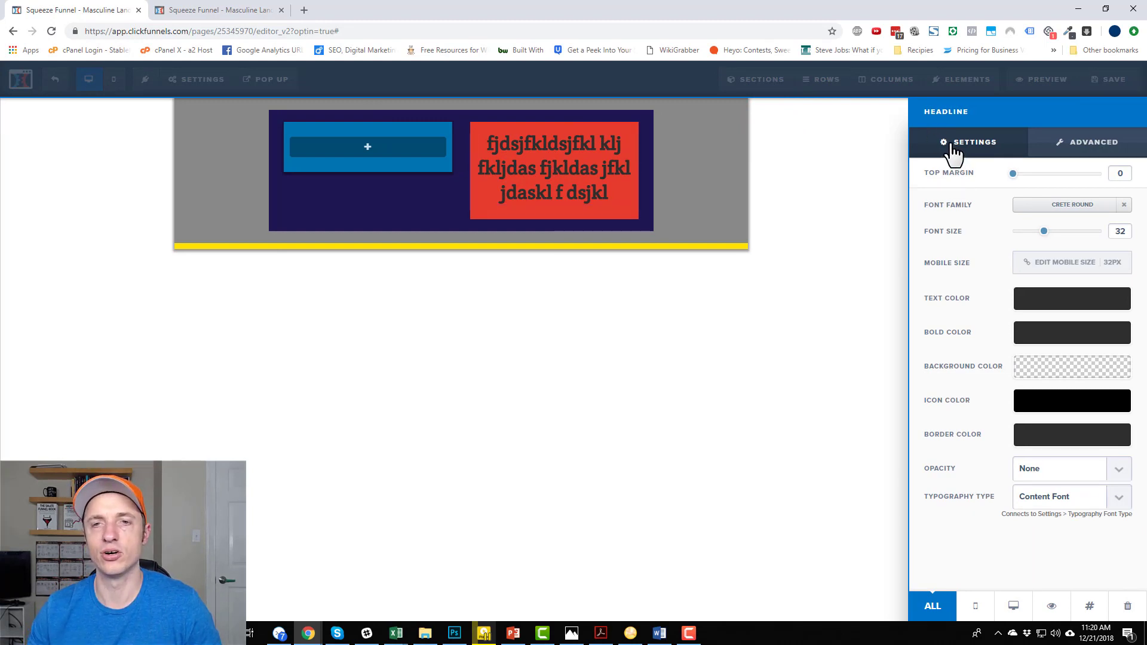
left_click(1057, 314)
left_click(989, 359)
left_click(974, 263)
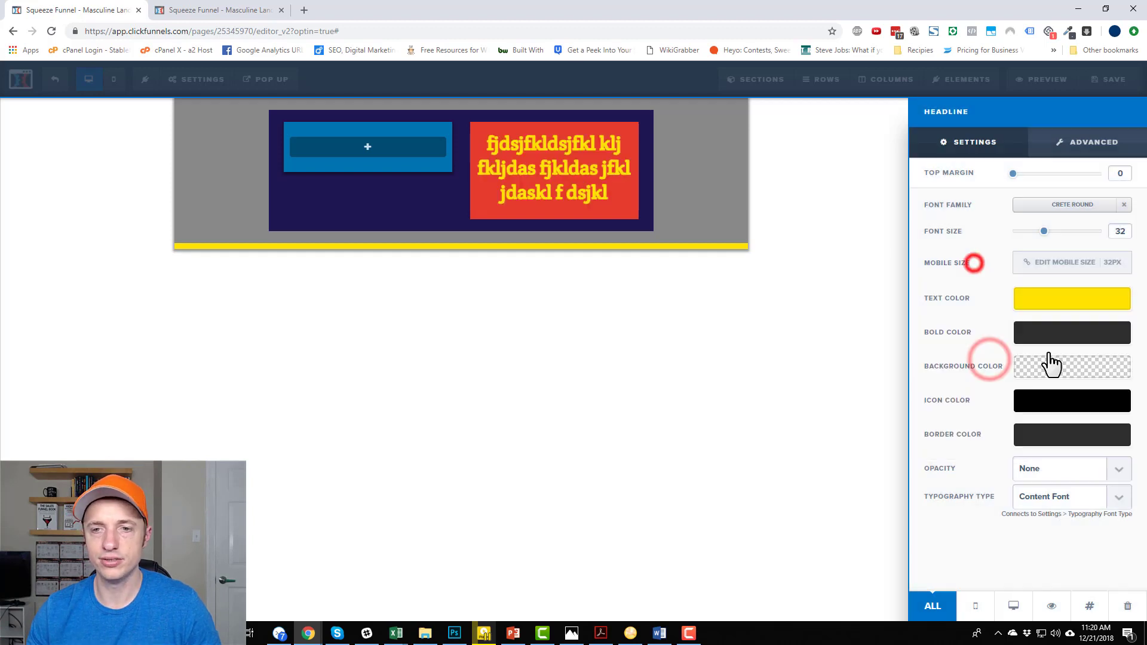
- Review the headline's advanced animation and style options, such as line height, text shadow and borders, and close its settings
left_click(1086, 132)
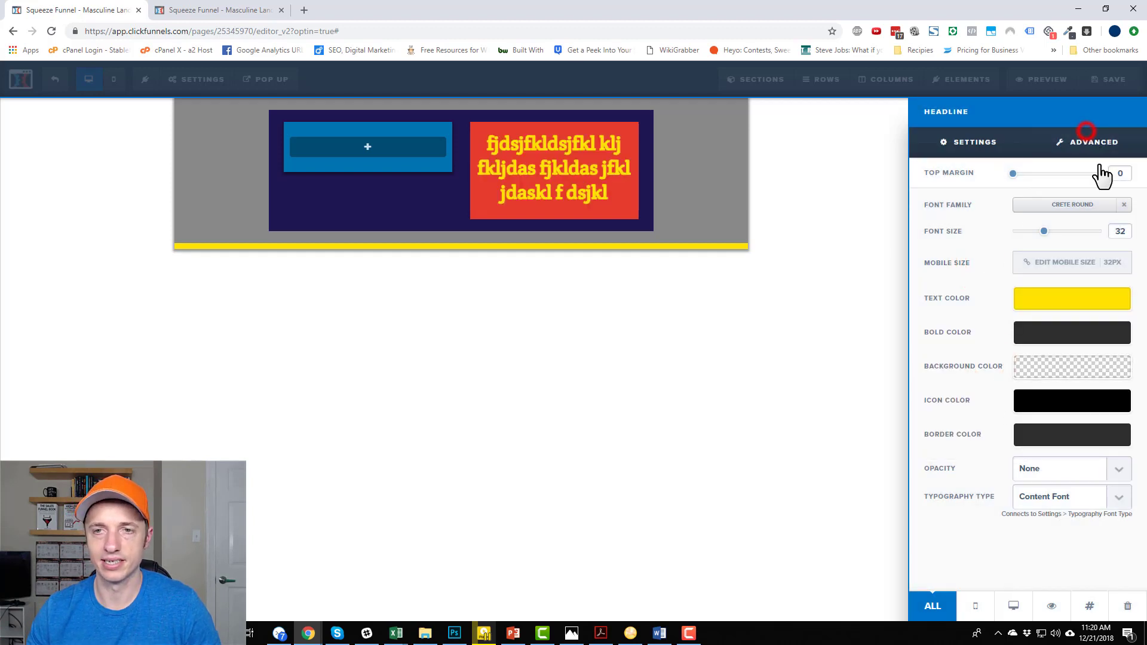
left_click(1084, 179)
left_click(979, 179)
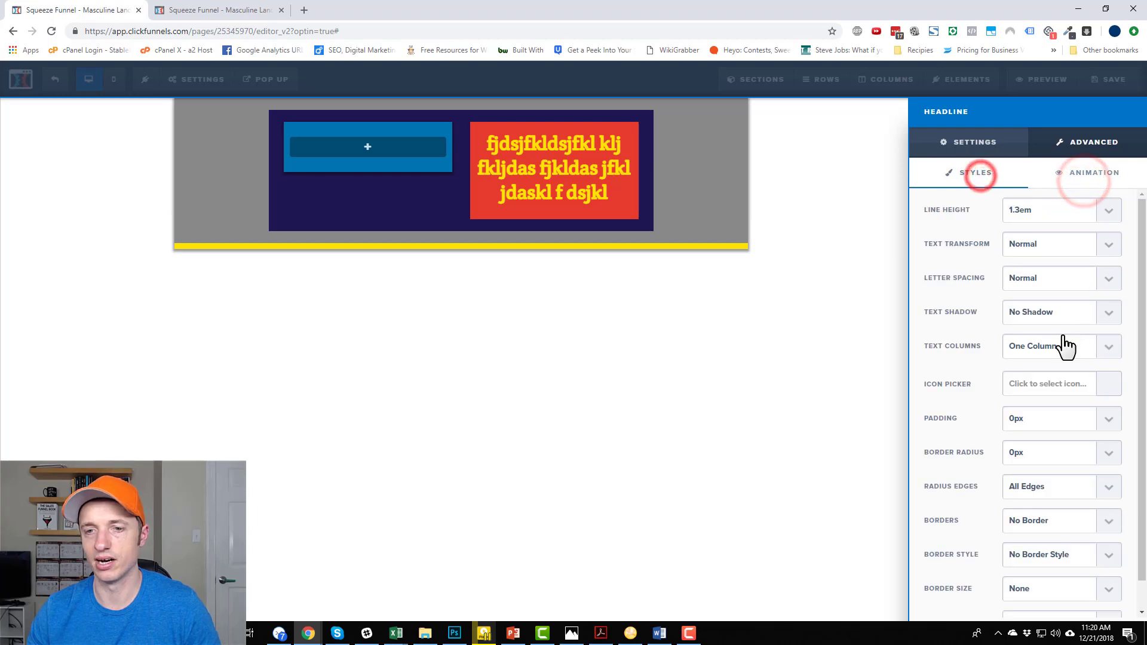
scroll(1066, 347, "down", 1)
left_click(765, 378)
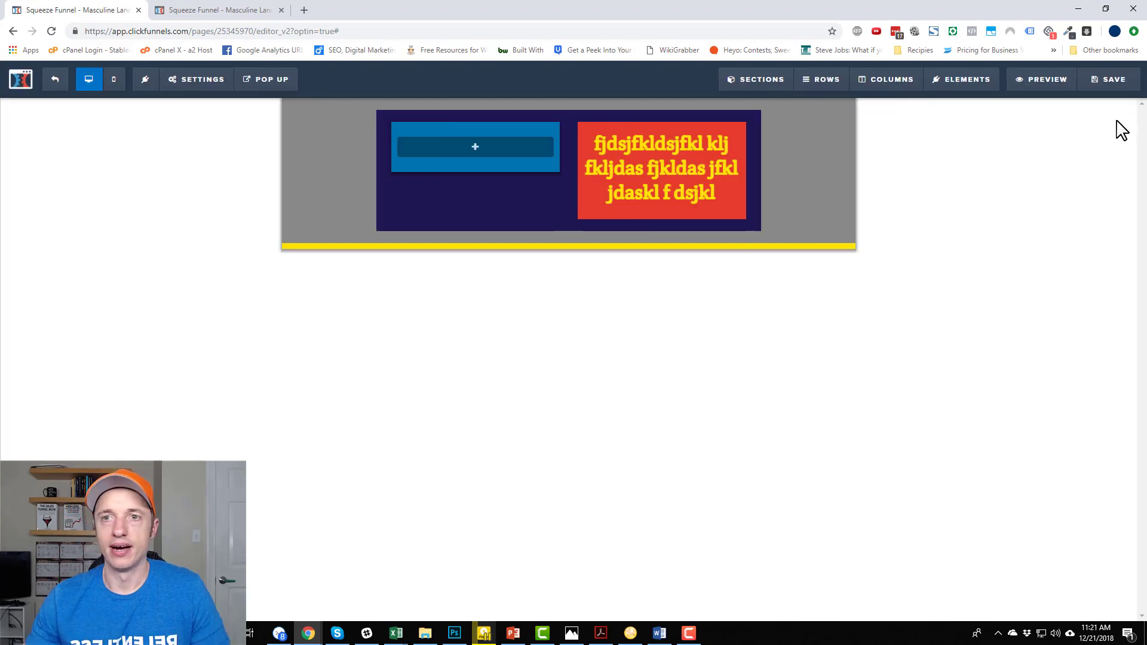
- Save the page, preview it in the browser and return to the page editor
left_click(1116, 81)
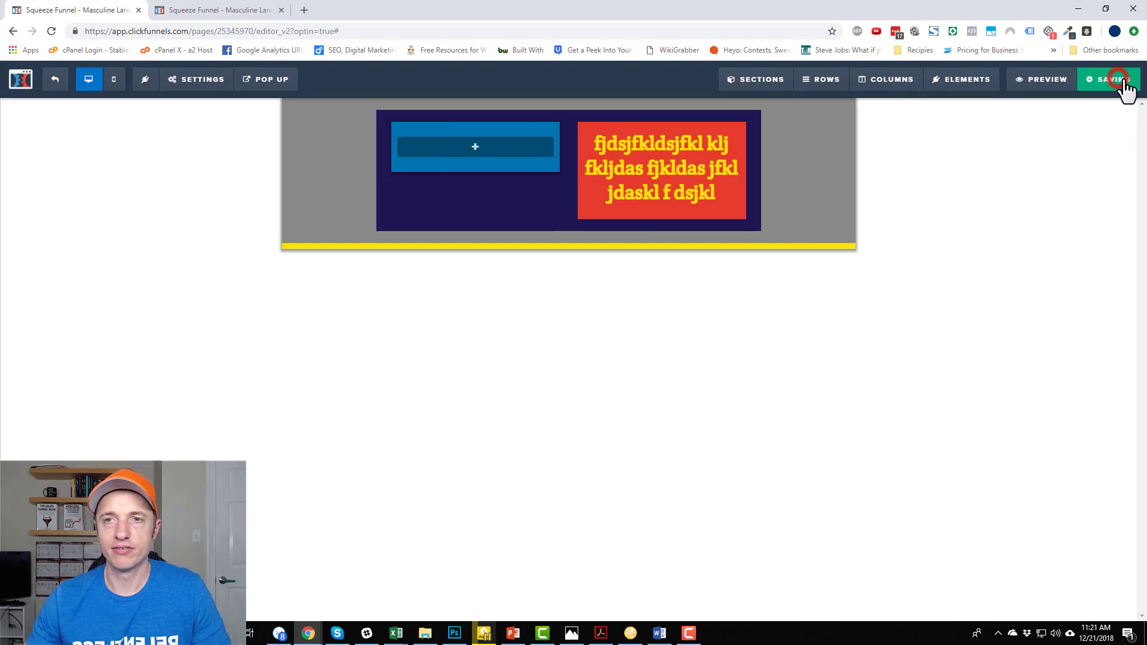
left_click(1049, 83)
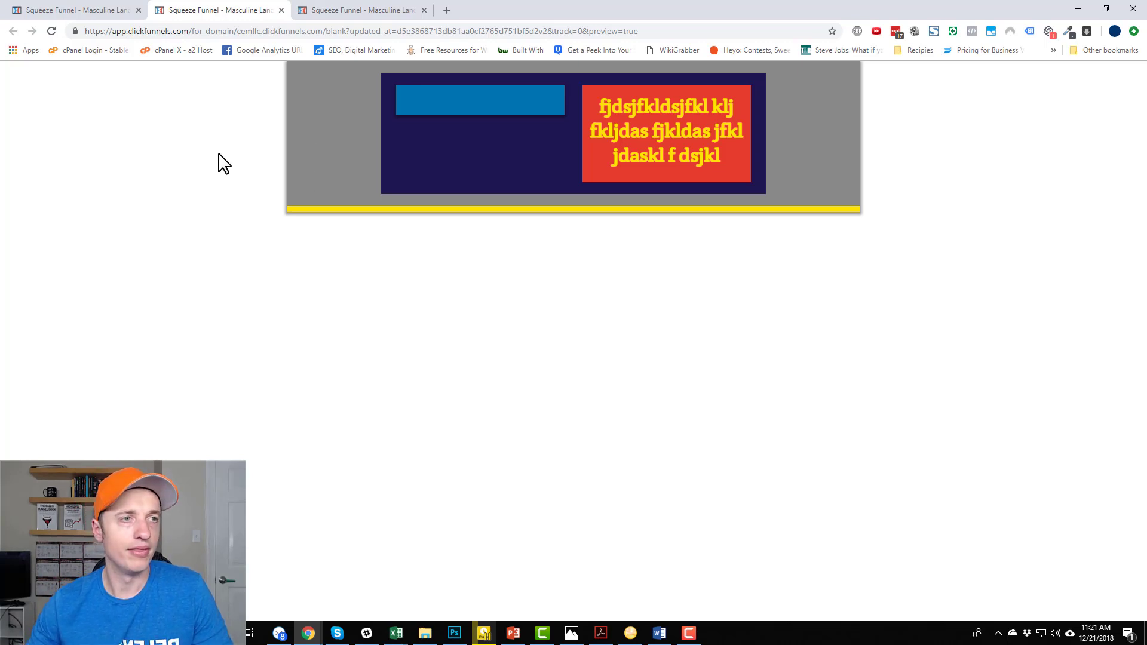
left_click(45, 10)
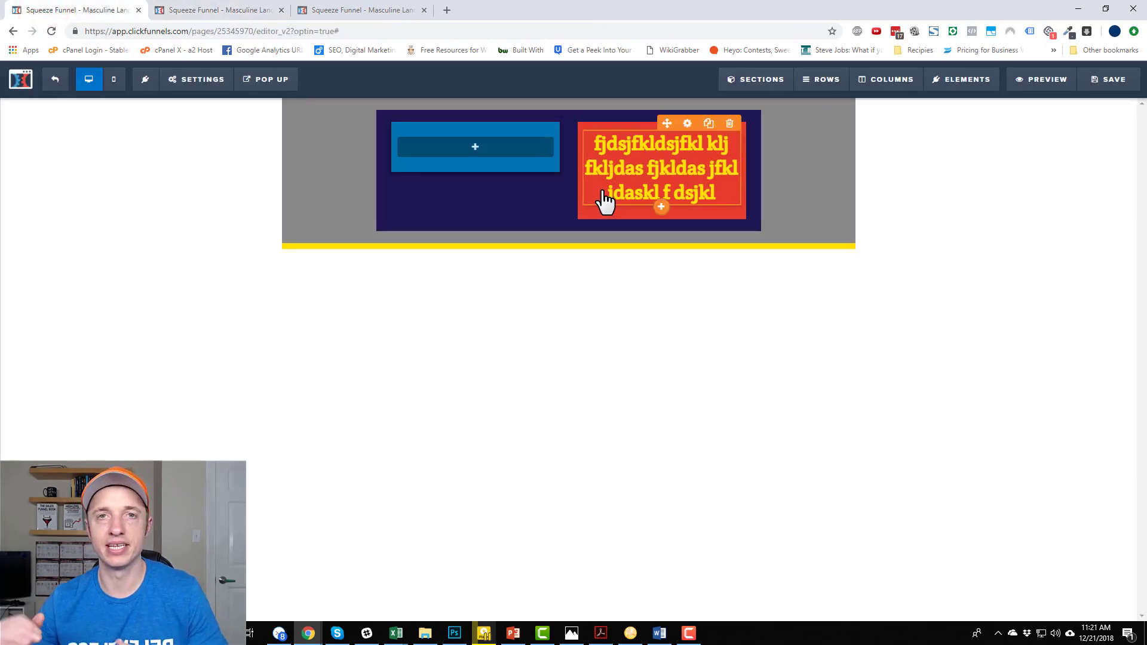